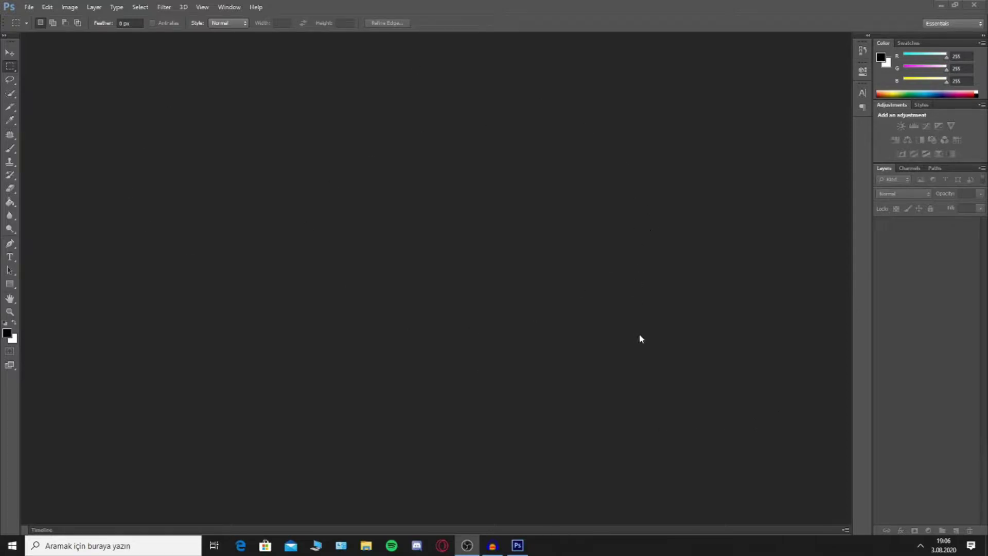
Create a new 1280 × 720 px document with a white background
left_click(28, 7)
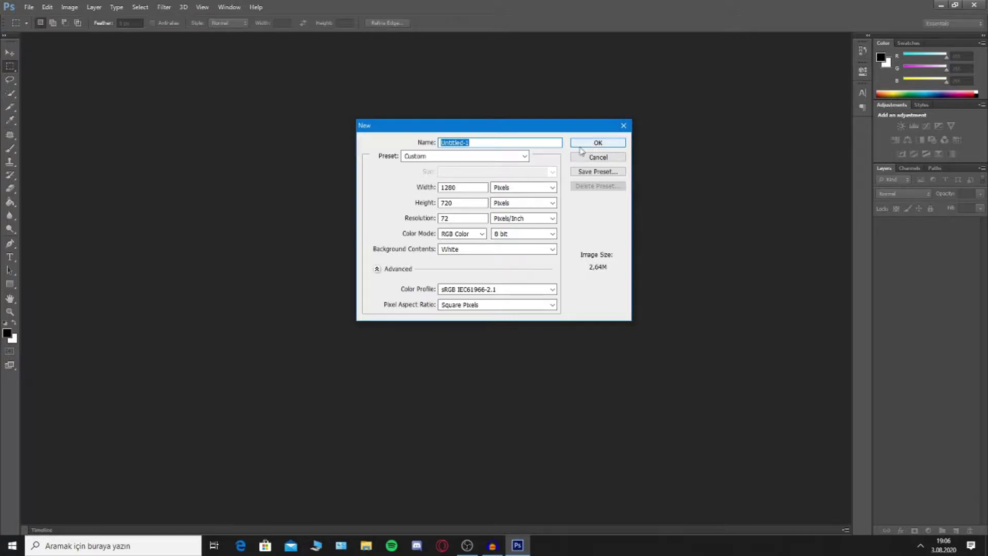
left_click(433, 187)
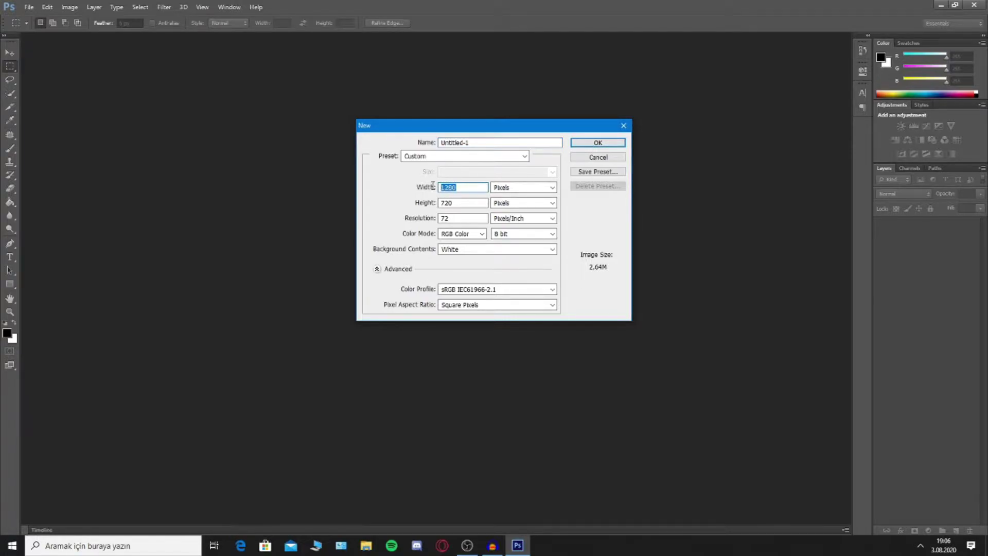
left_click(464, 202)
left_click(596, 143)
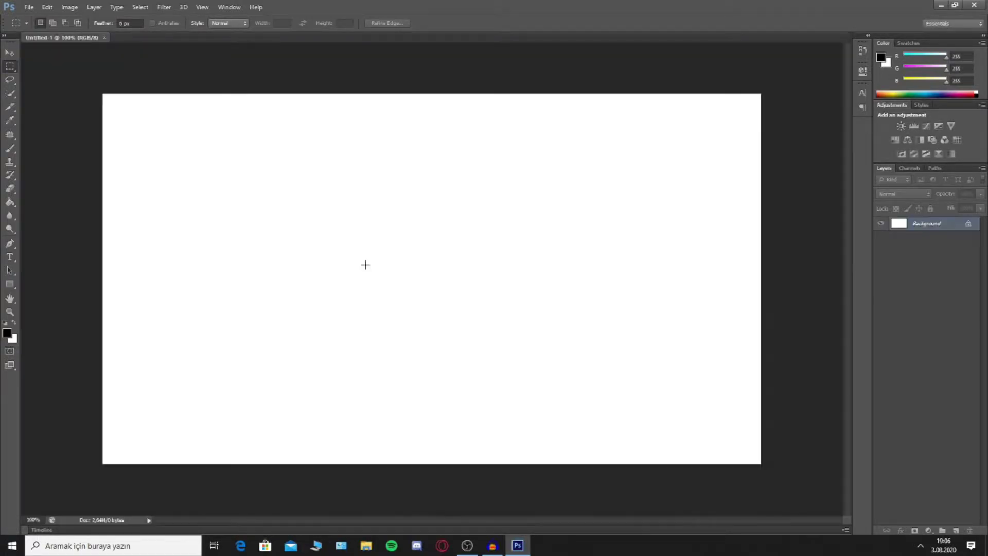
left_click(30, 5)
left_click(43, 29)
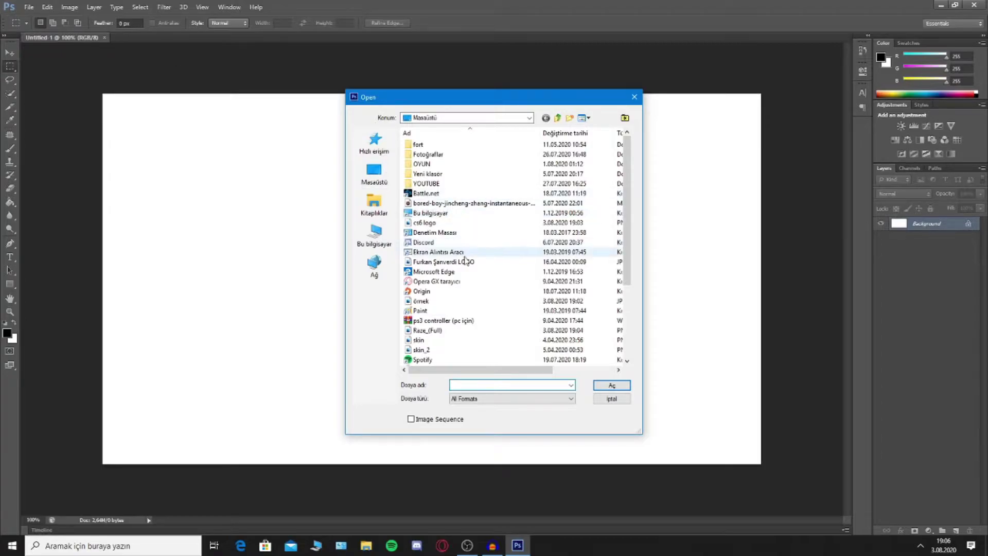
scroll(463, 257, "down", 4)
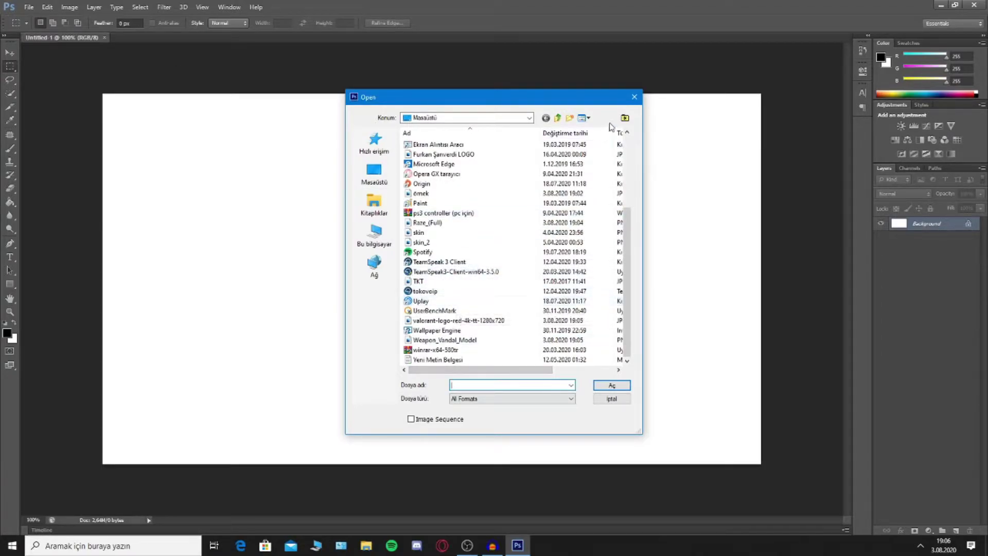
left_click(634, 97)
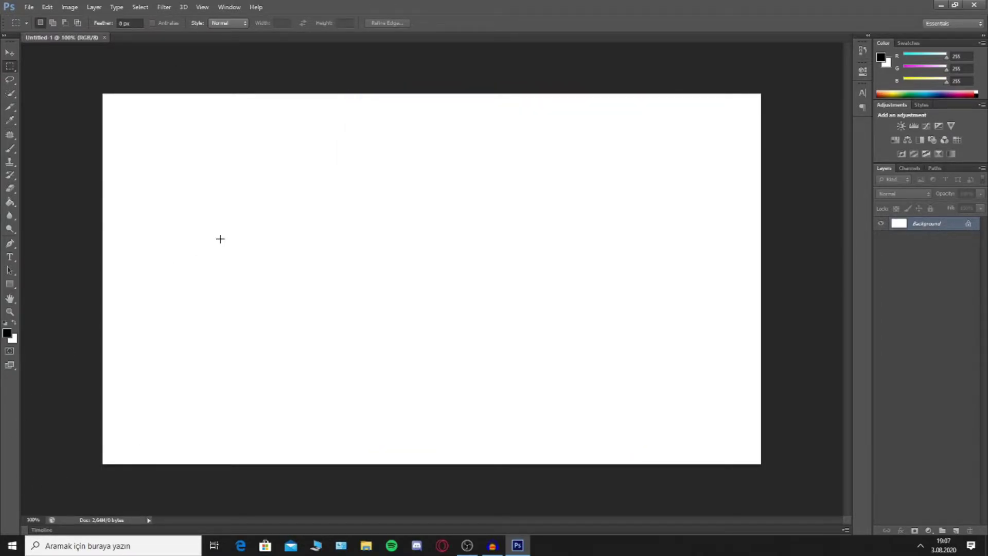
Place a text cursor on the canvas and trial black text colour, undoing the test text
left_click(9, 257)
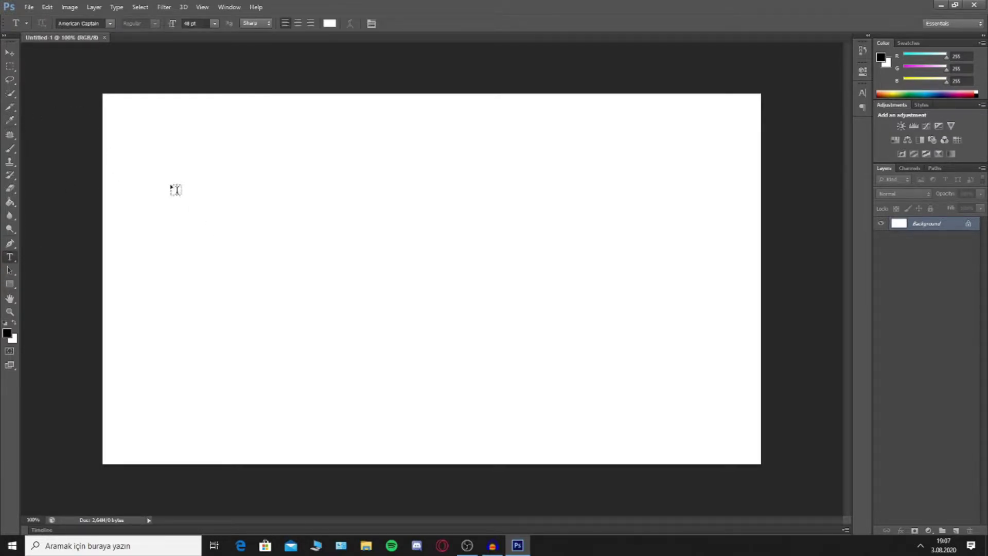
left_click(199, 209)
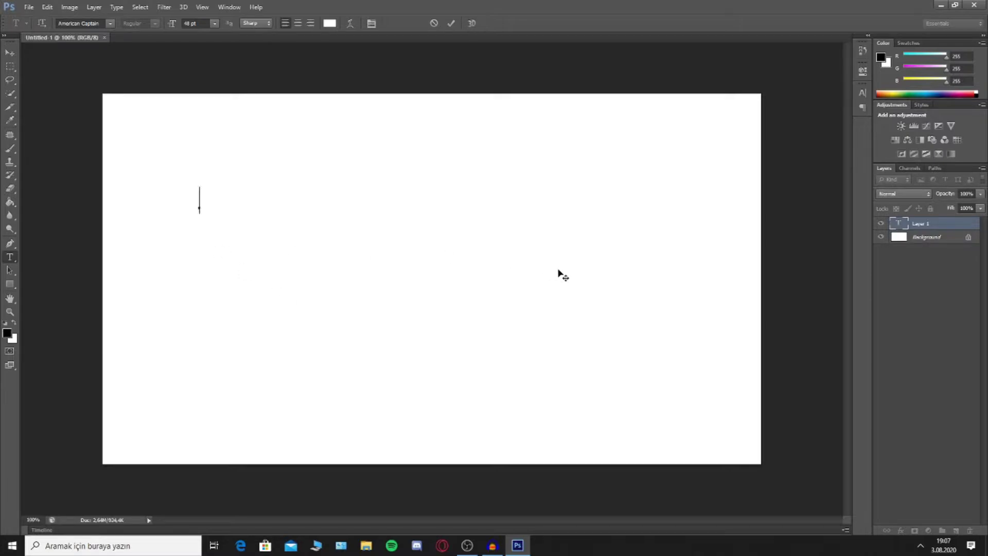
type("YOUTUBE")
key("ctrl+z")
left_click(329, 24)
left_click_drag(716, 253, 620, 339)
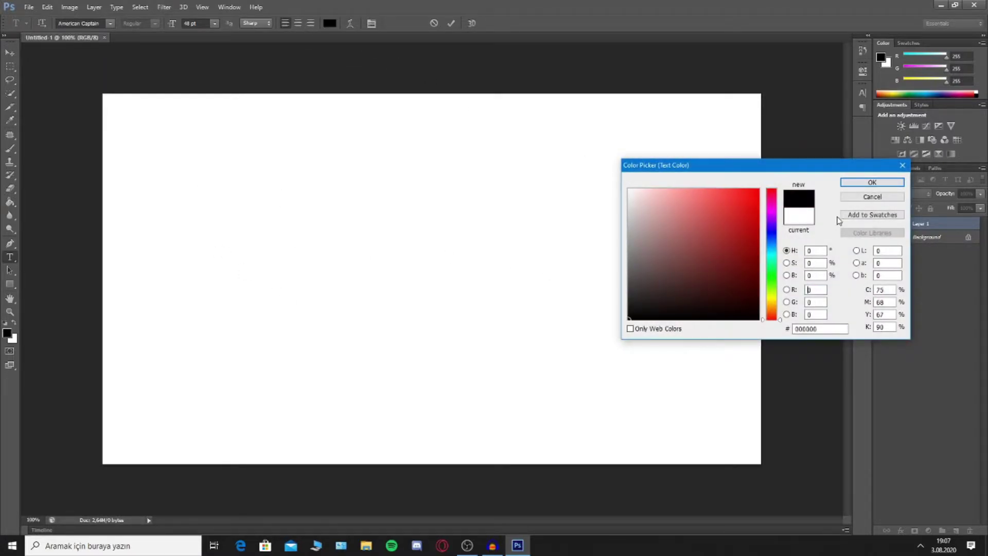
left_click(872, 182)
type("sdfıfsdıpsdjkffdsı")
key("ctrl+z")
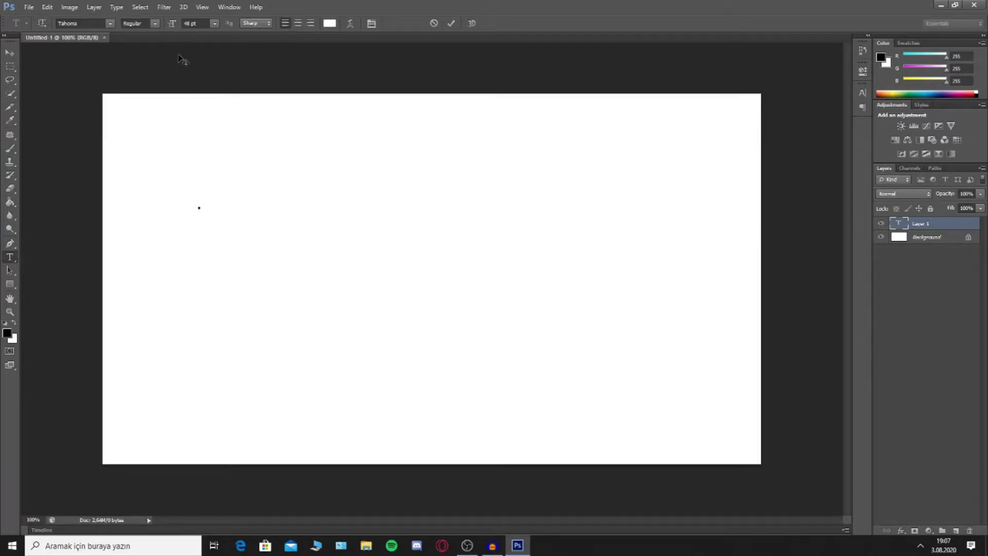
Set a near-black text colour and type and commit 'ÖRNEK' in capitals
left_click(329, 24)
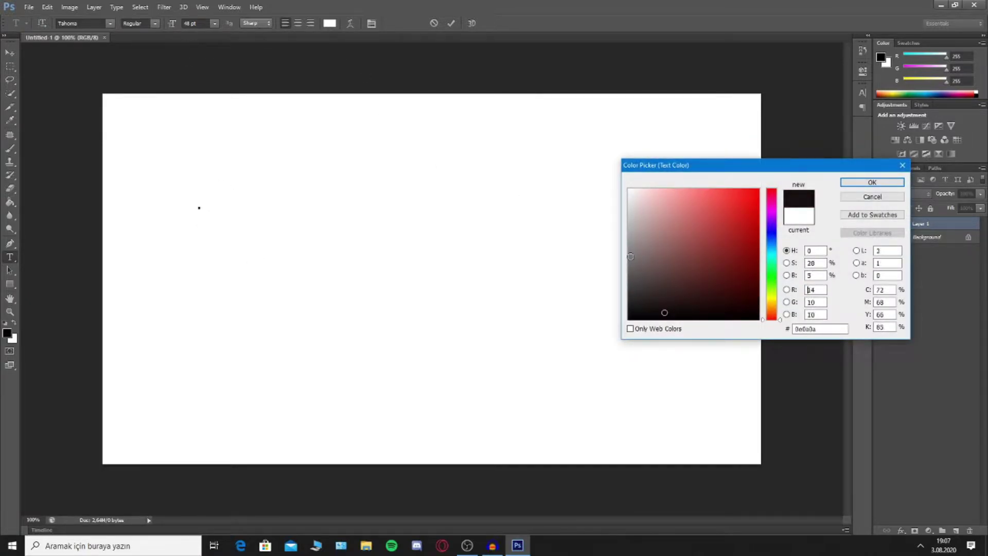
left_click(890, 183)
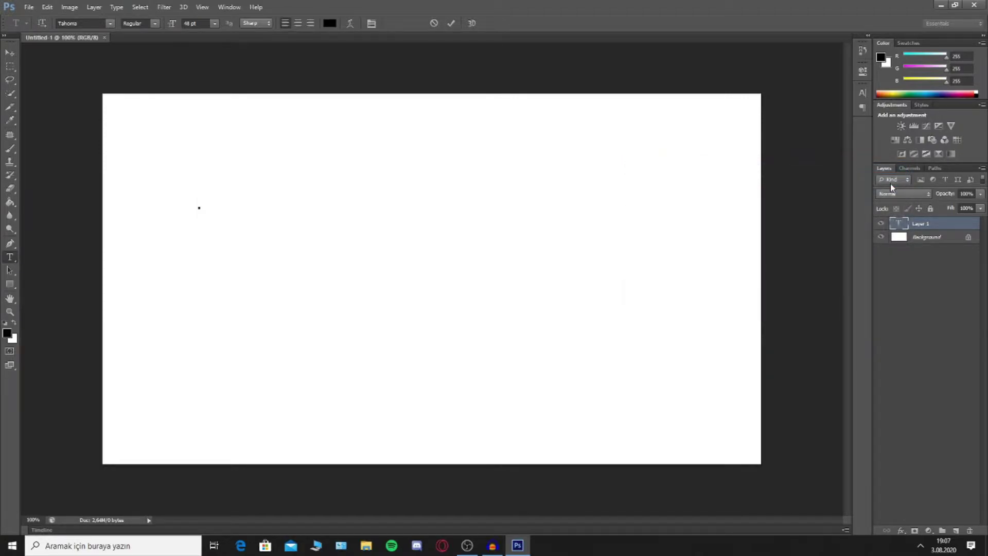
type("örnek")
key("ctrl+a")
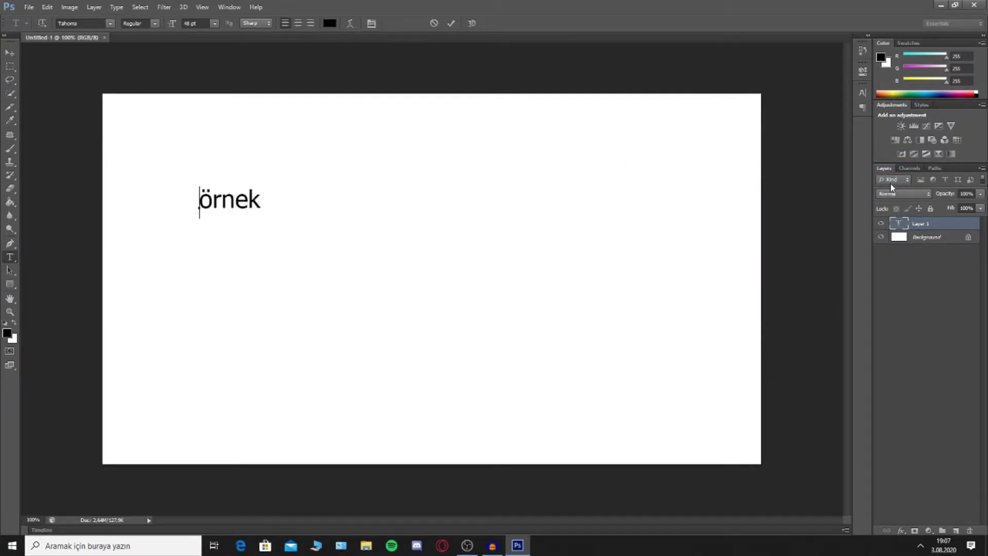
key("BackSpace")
type("ÖRNEK")
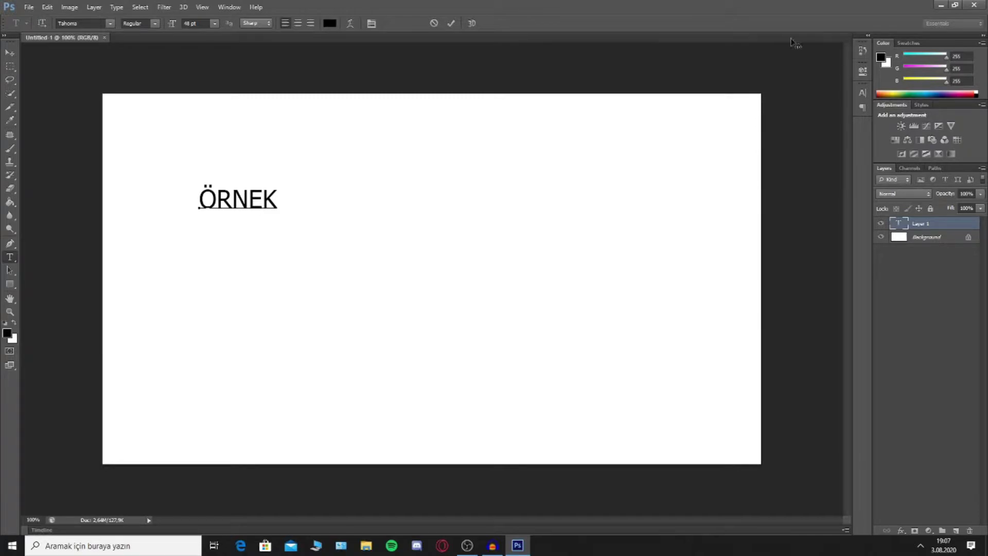
left_click(451, 23)
Move ÖRNEK up and right, cancelling several trial stretches of the text
left_click(10, 53)
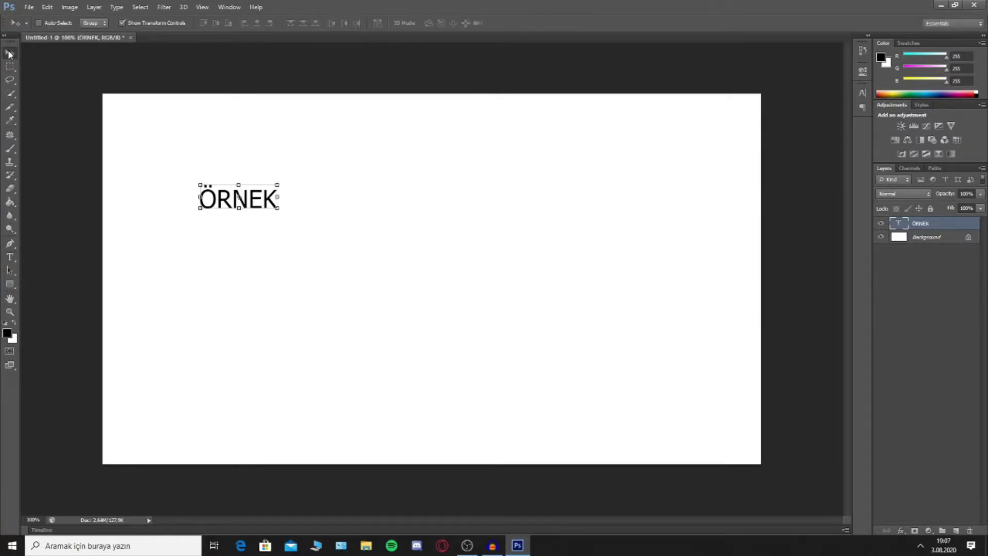
mouse_move(278, 208)
left_mouse_down()
mouse_move(490, 352)
mouse_move(366, 288)
left_mouse_up()
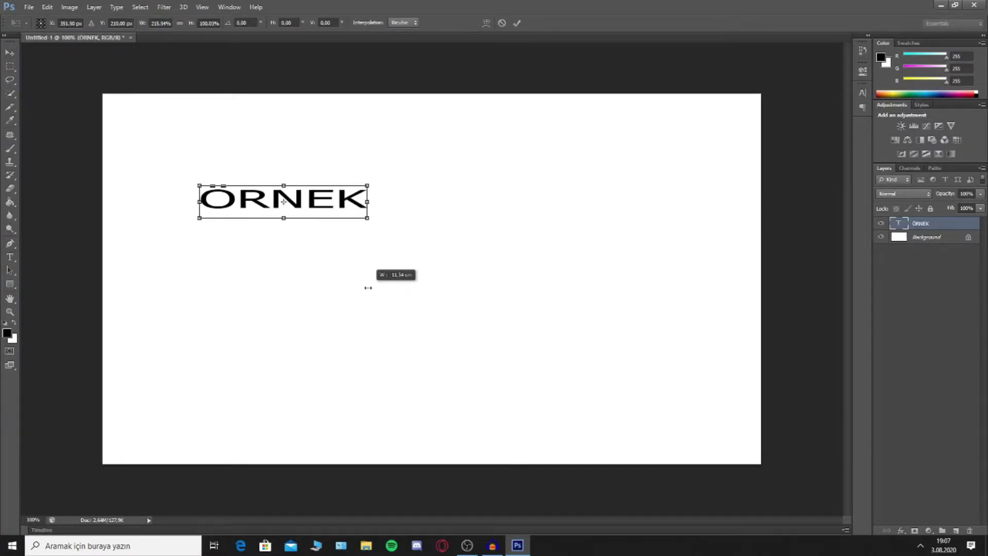
left_click(488, 23)
left_click_drag(268, 199, 366, 182)
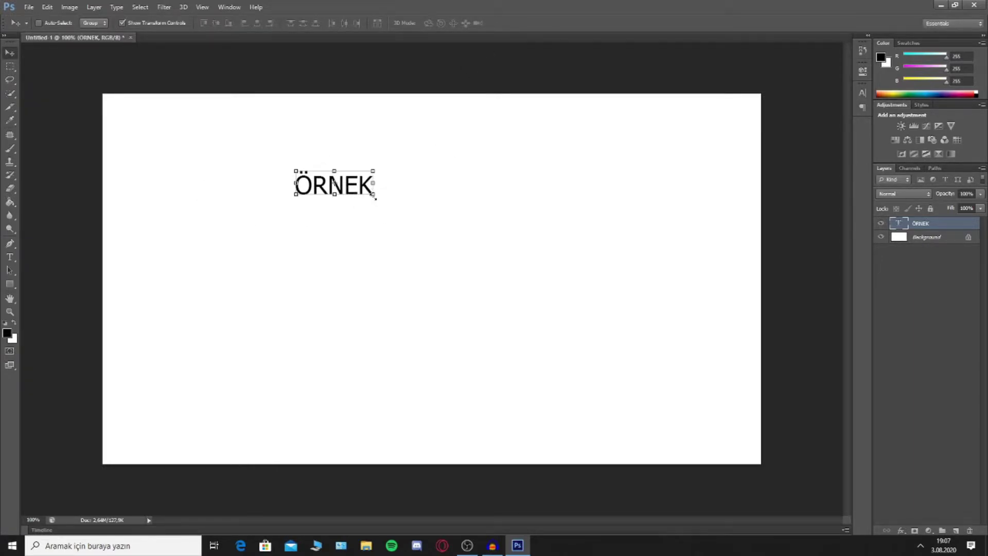
left_click_drag(375, 195, 381, 203)
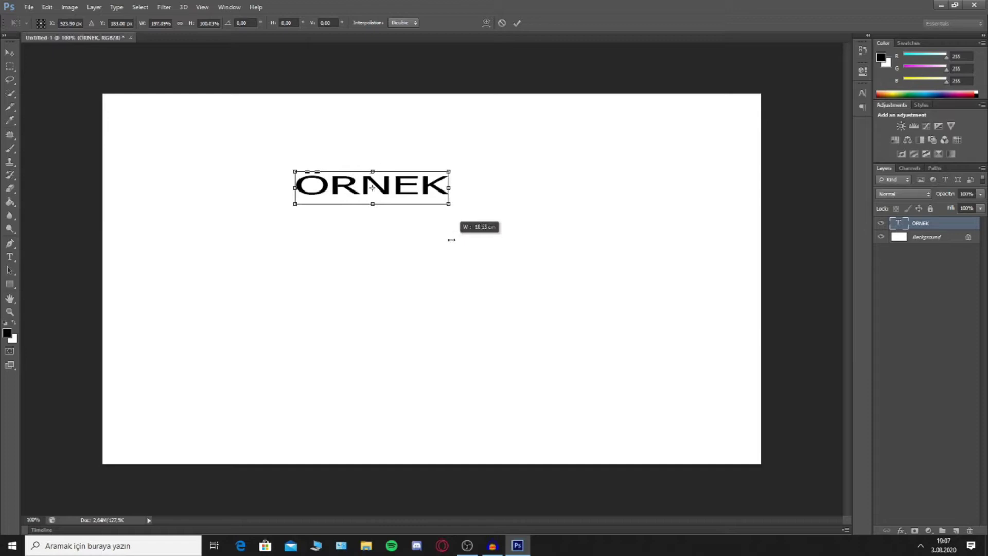
left_click(502, 23)
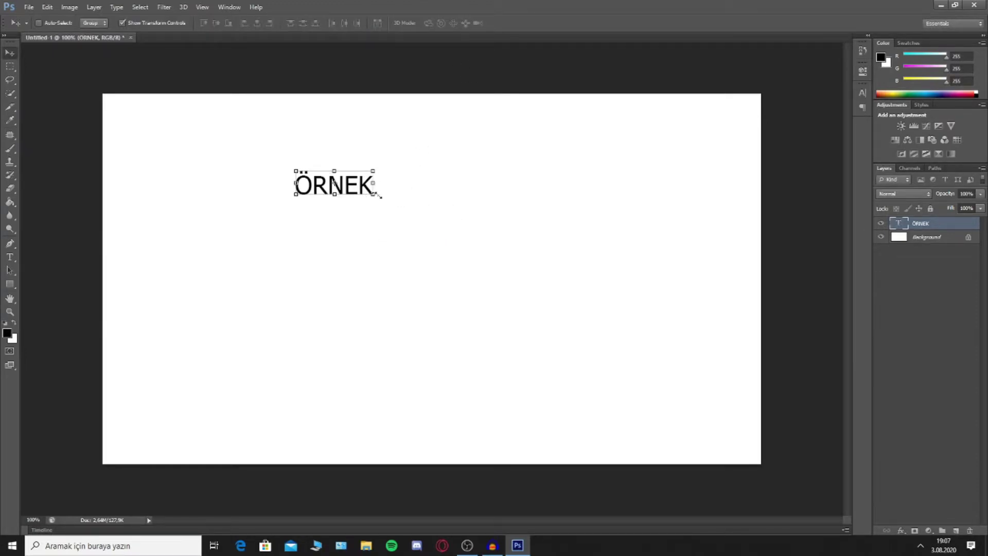
left_click_drag(375, 195, 395, 204)
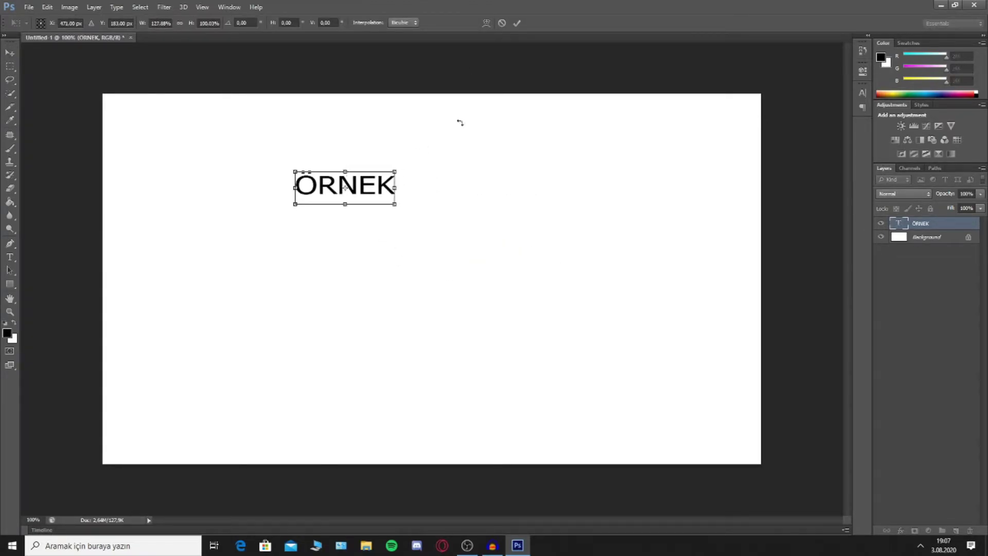
left_click(502, 24)
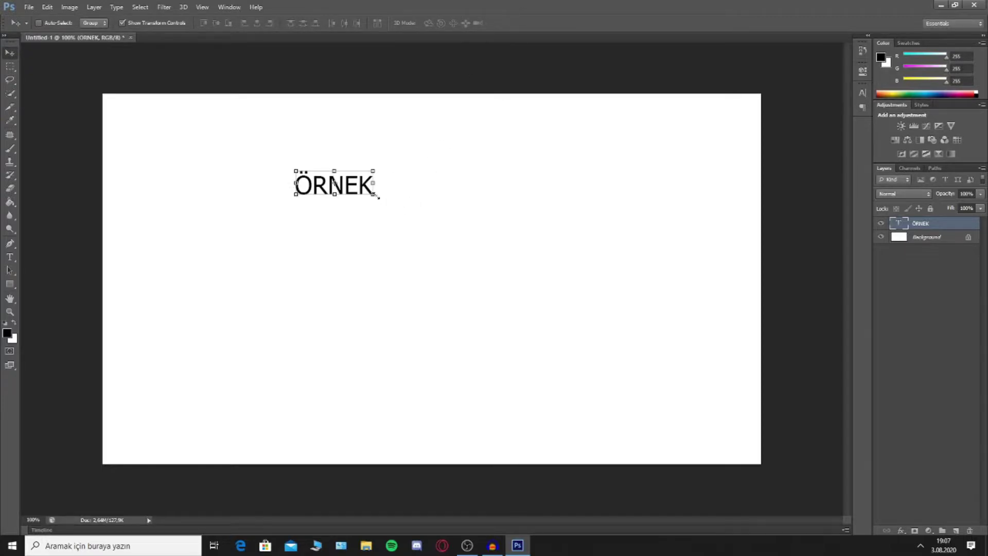
left_click_drag(374, 195, 432, 219)
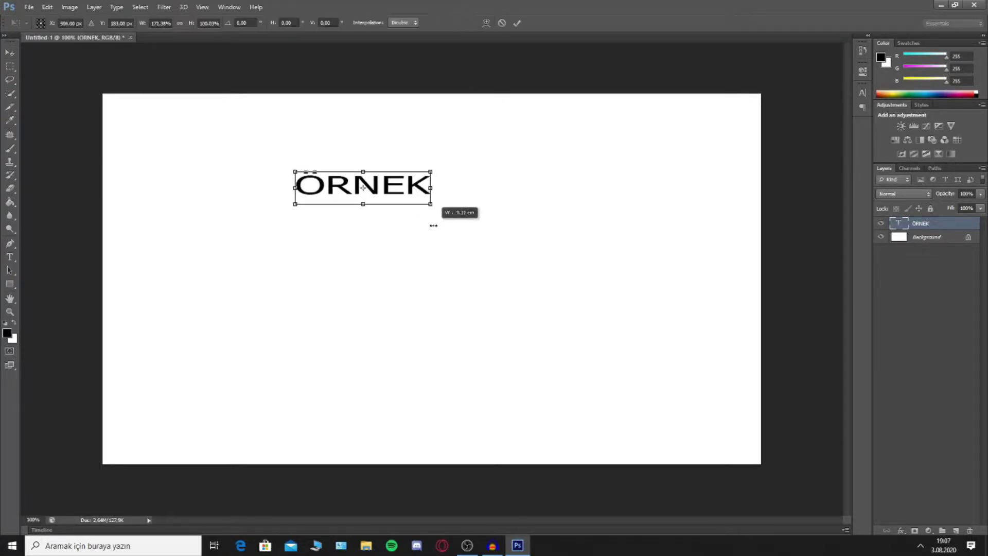
left_click(501, 22)
Scale ÖRNEK up to about 349% and position it near the canvas centre
mouse_move(335, 185)
left_mouse_down()
mouse_move(355, 207)
mouse_move(489, 192)
left_mouse_up()
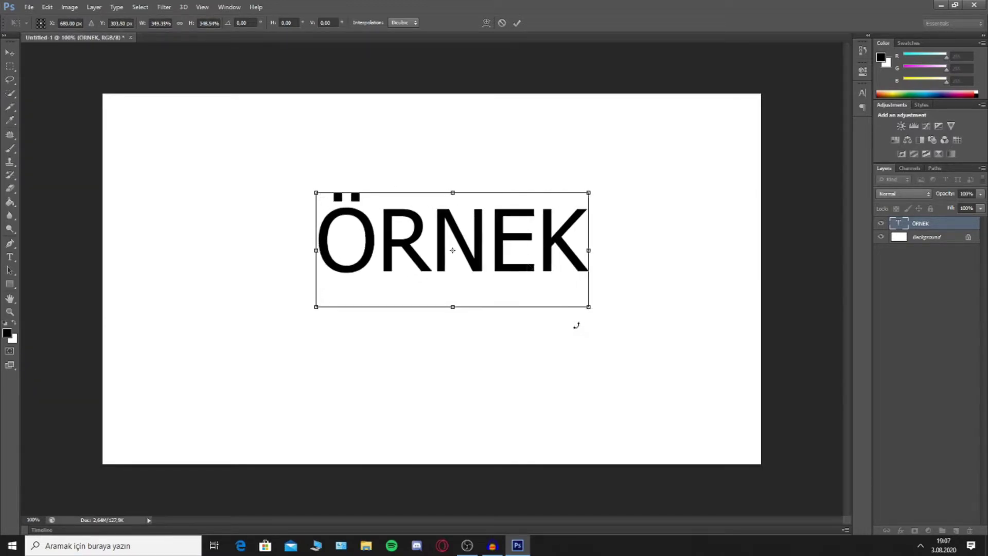
left_click(516, 23)
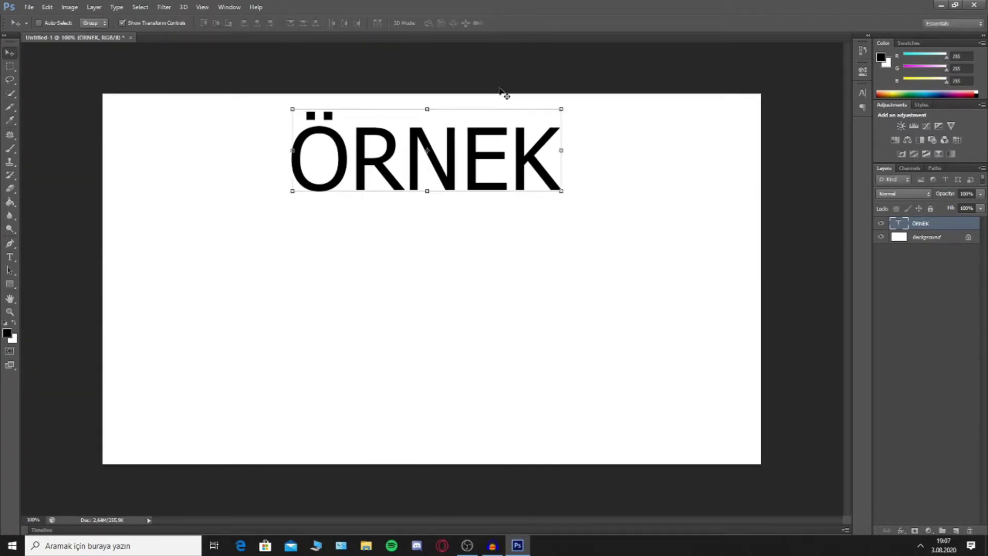
mouse_move(467, 180)
left_mouse_down()
mouse_move(449, 197)
mouse_move(432, 258)
mouse_move(445, 242)
left_mouse_up()
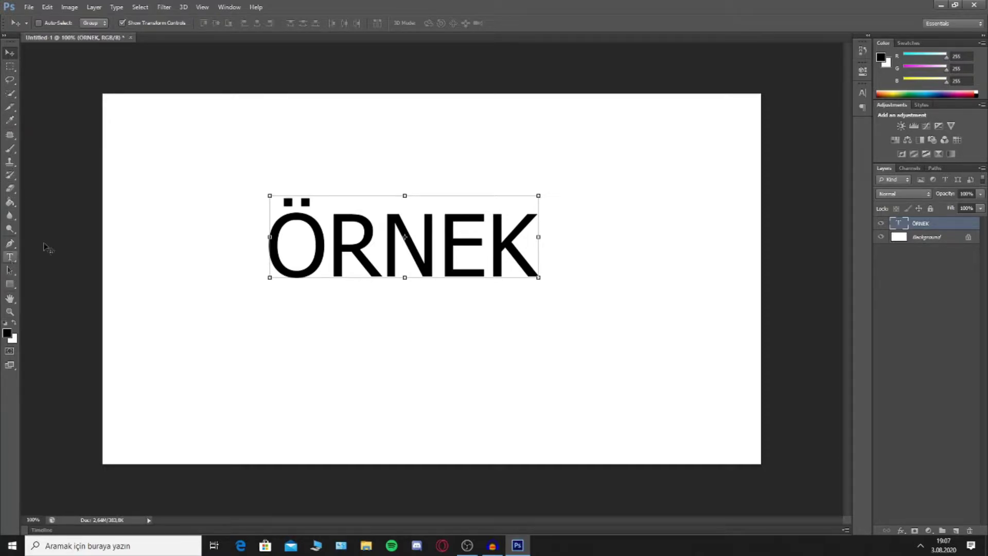
left_click_drag(446, 271, 493, 258)
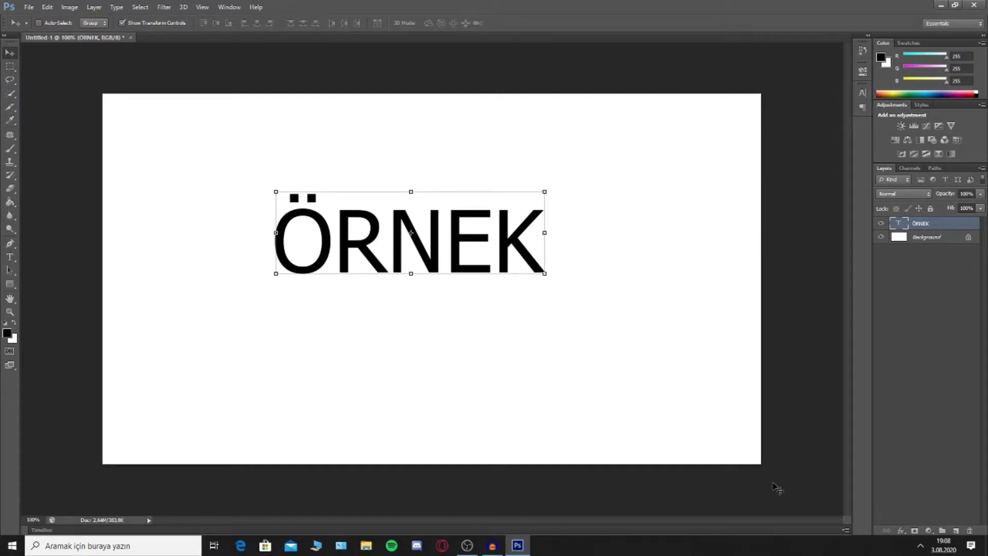
Add a Stroke layer effect to ÖRNEK with a red (255) colour
left_click(900, 532)
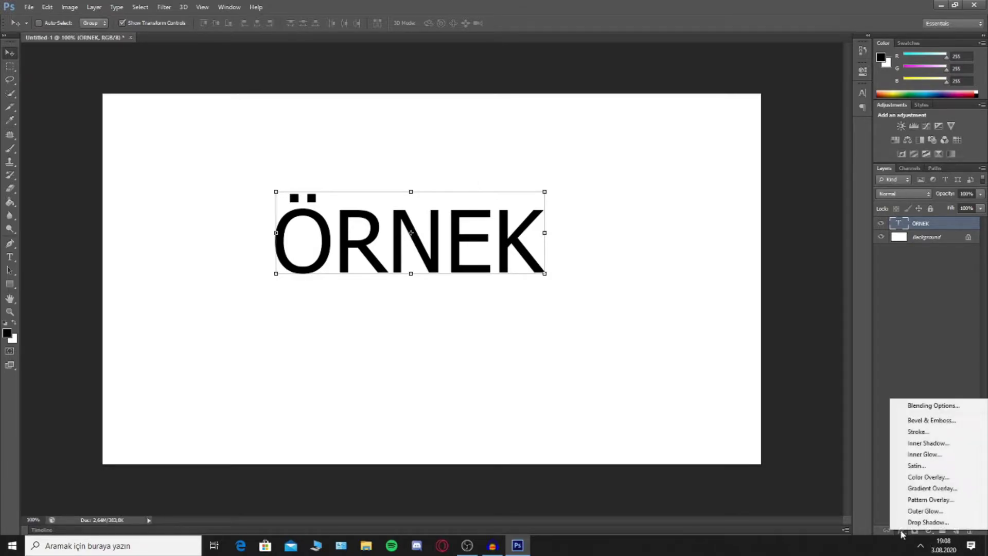
left_click(941, 435)
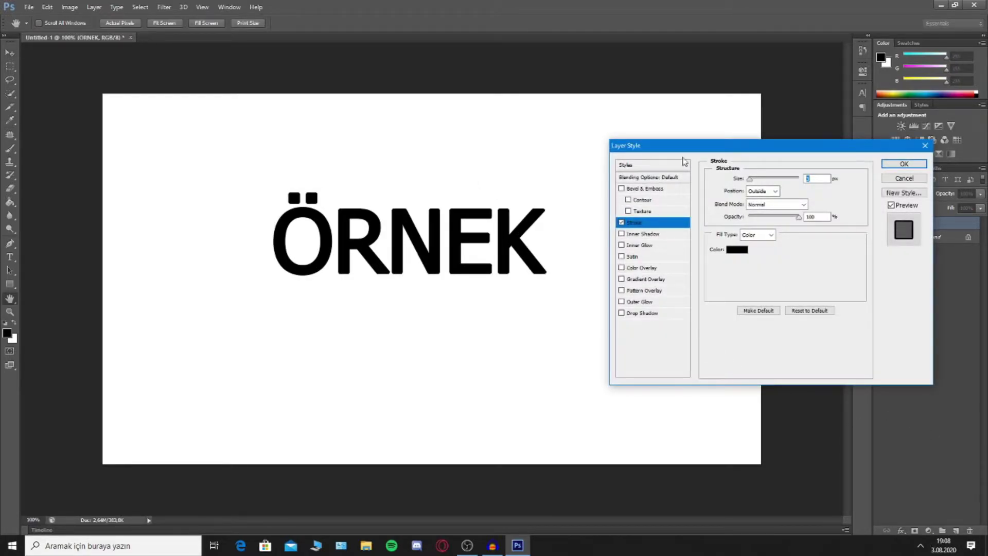
left_click_drag(715, 149, 362, 157)
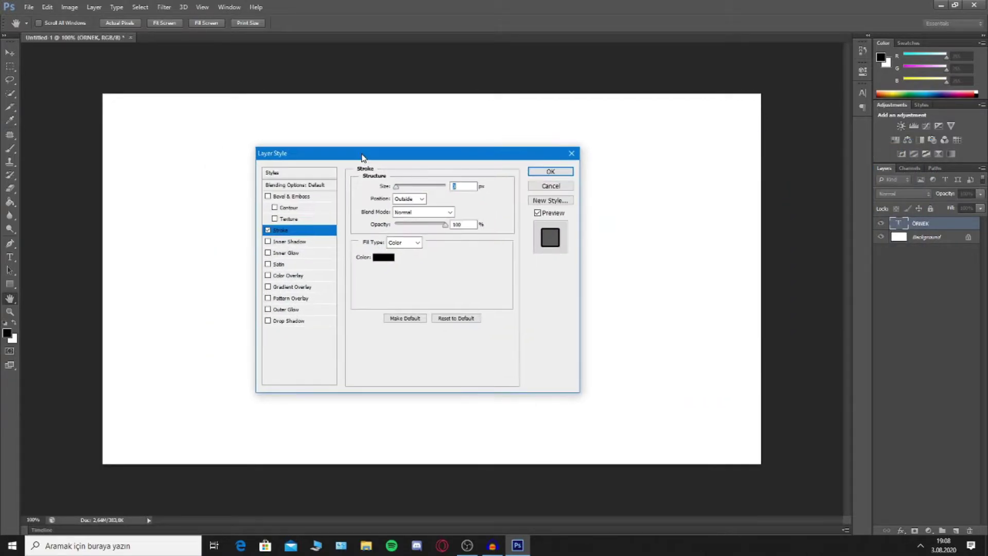
left_click_drag(450, 157, 781, 154)
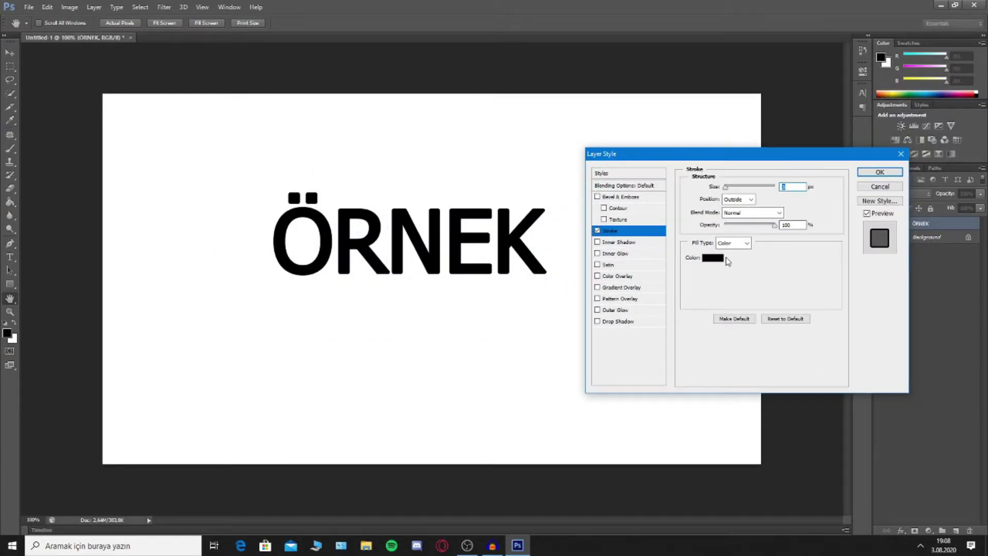
left_click(712, 257)
type("255")
left_click(871, 182)
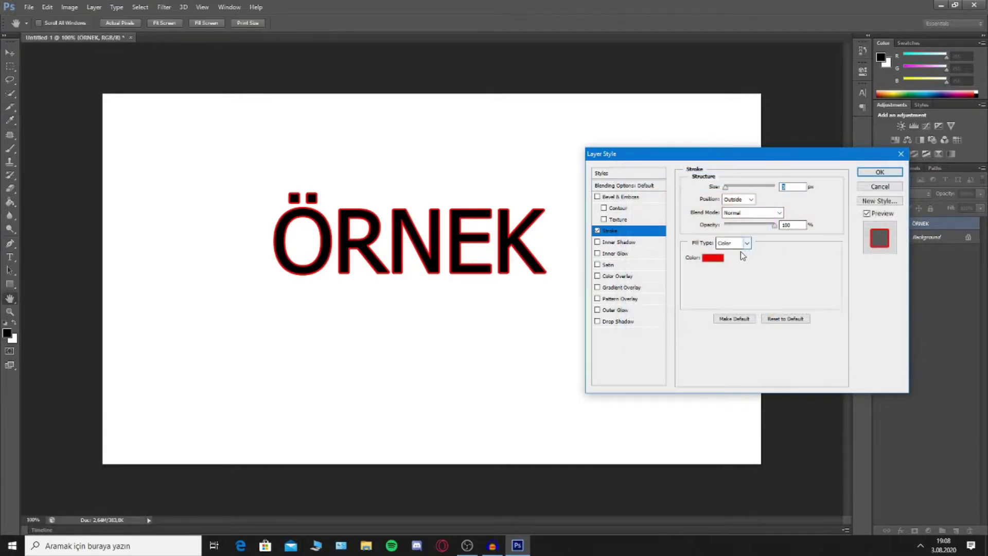
Set the stroke position to Outside after trying Inside and Center
left_click(738, 199)
left_click(733, 213)
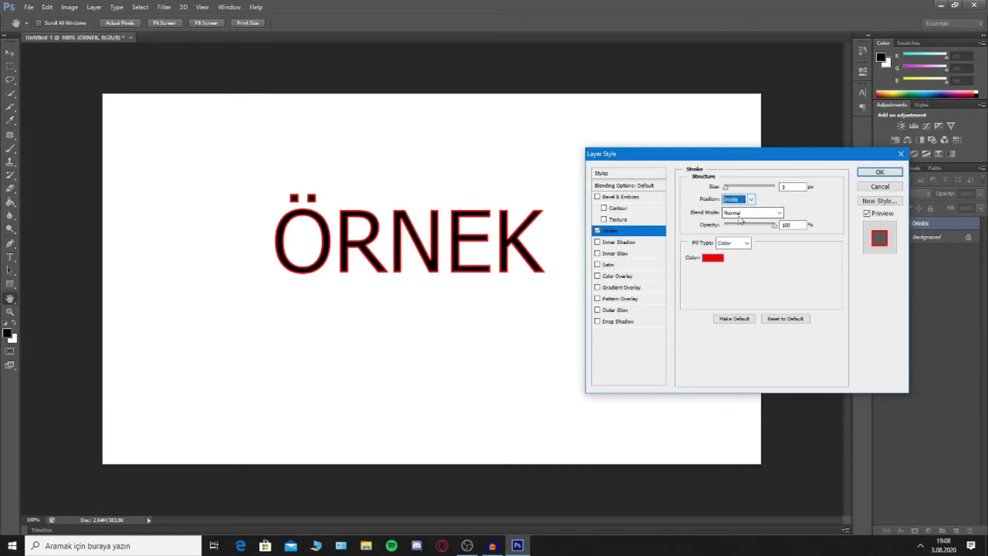
left_click(738, 199)
left_click(741, 226)
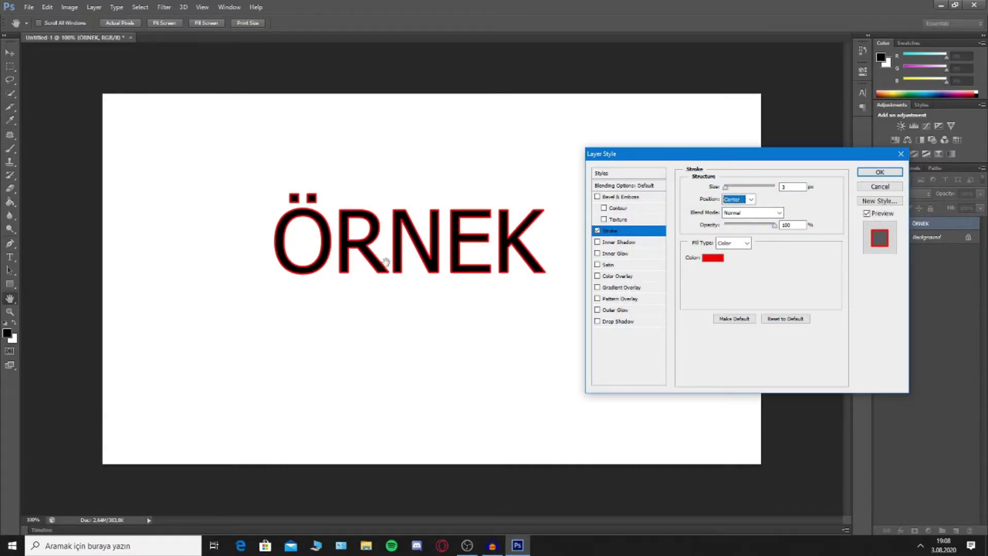
left_click(740, 200)
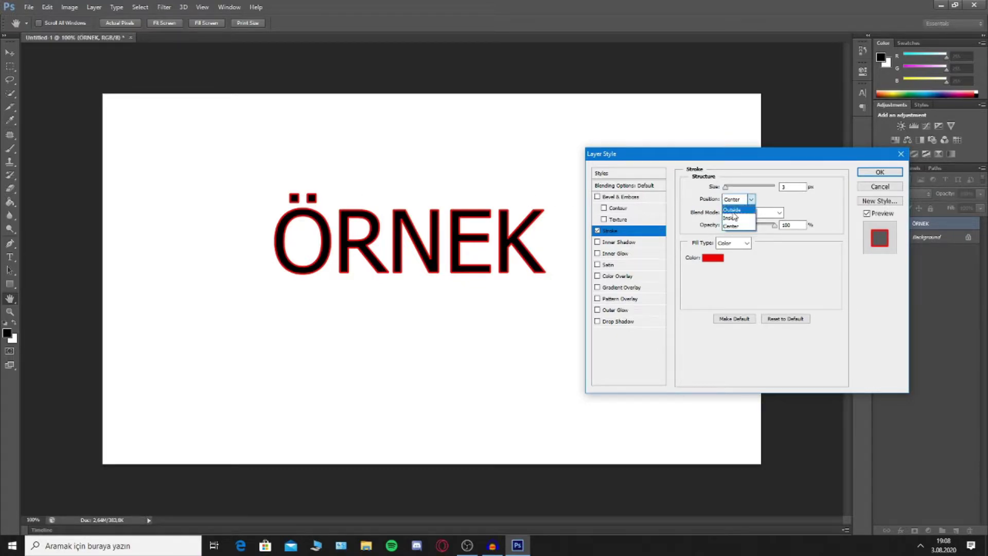
left_click(733, 207)
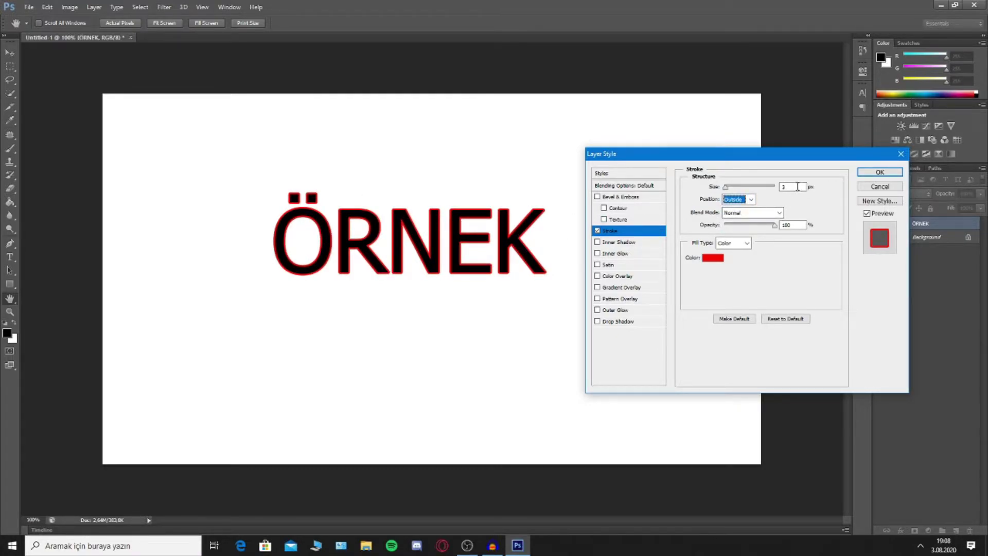
Set the stroke size to 3 px and apply the layer style
left_click(798, 187)
key("Up")
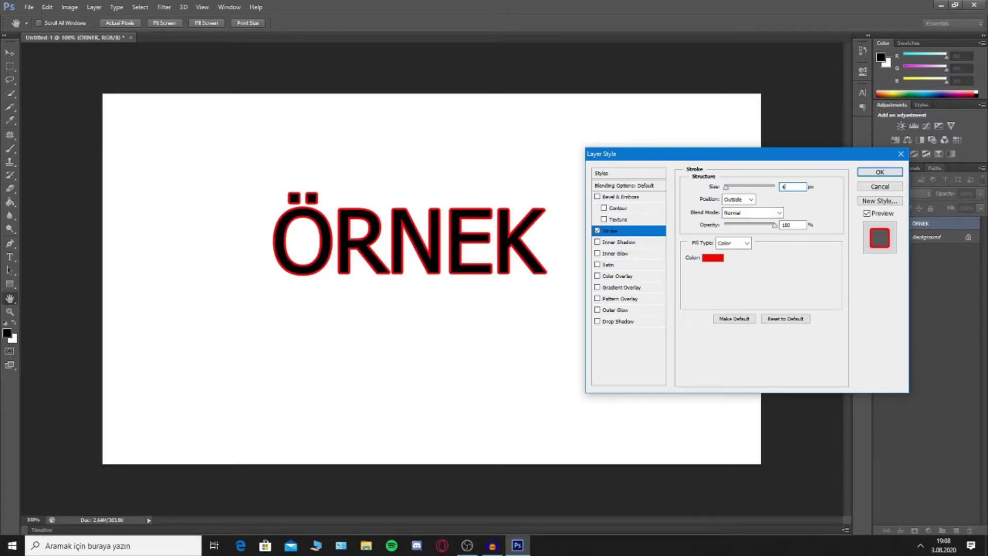
key("Up")
key("Up")
key("Up")
key("Up")
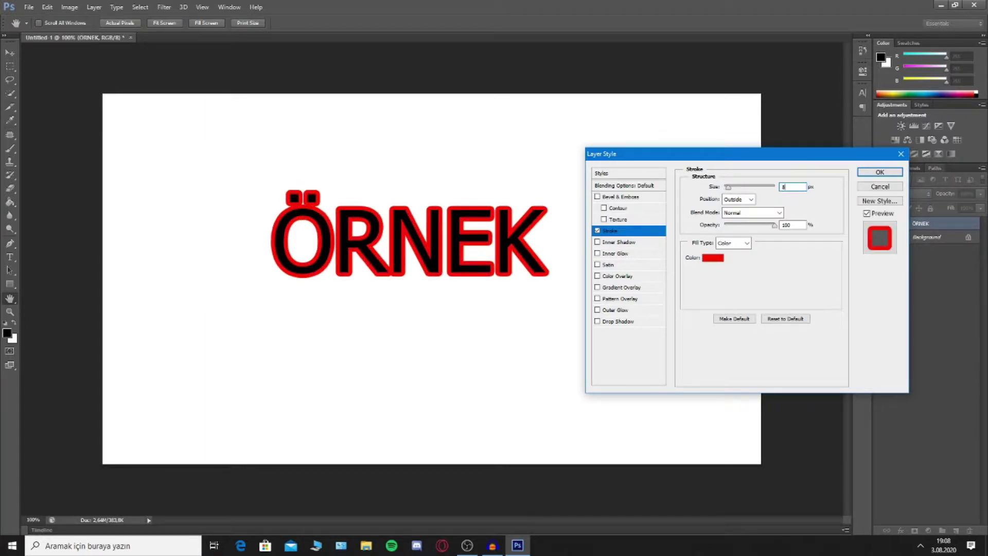
key("Up")
type("10")
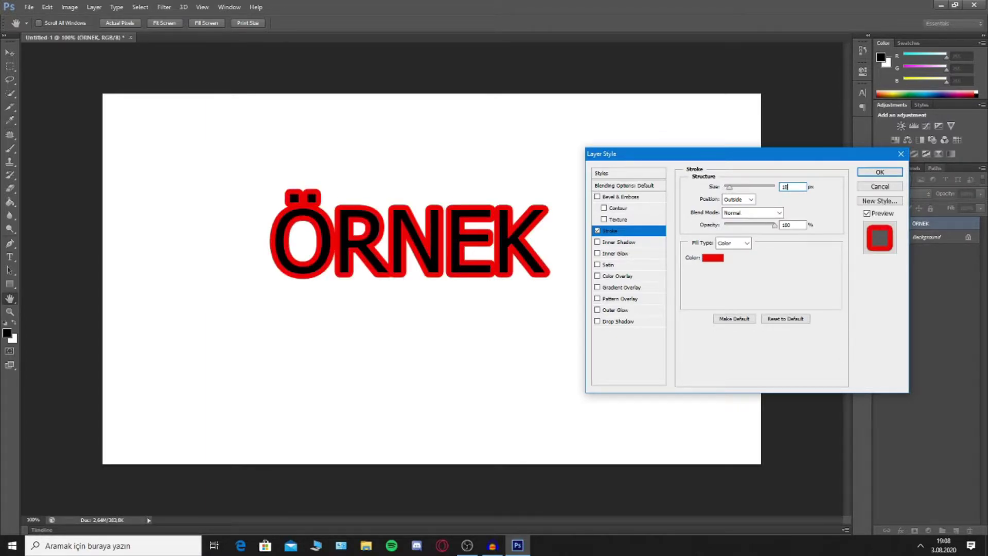
type("8035")
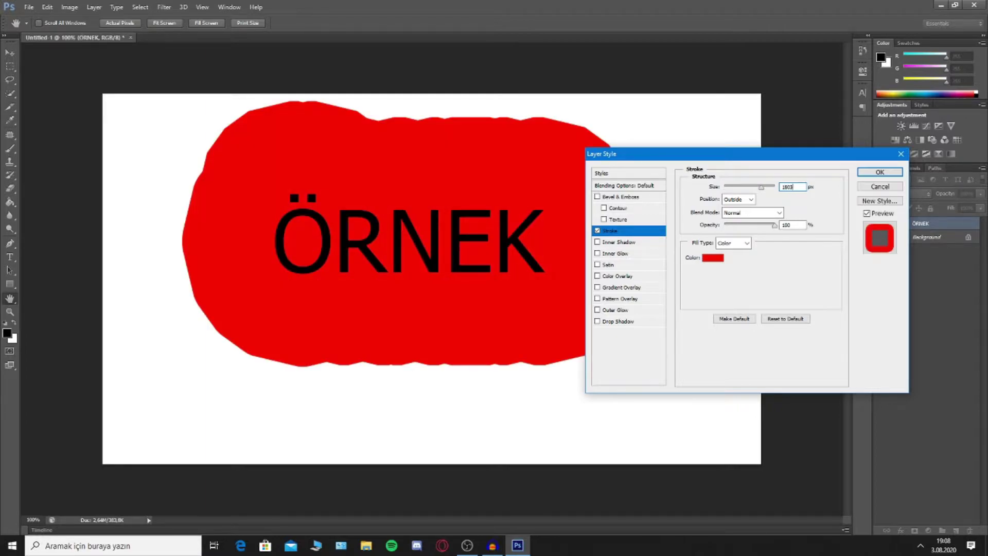
key("BackSpace")
key("BackSpace")
key("BackSpace")
type("3")
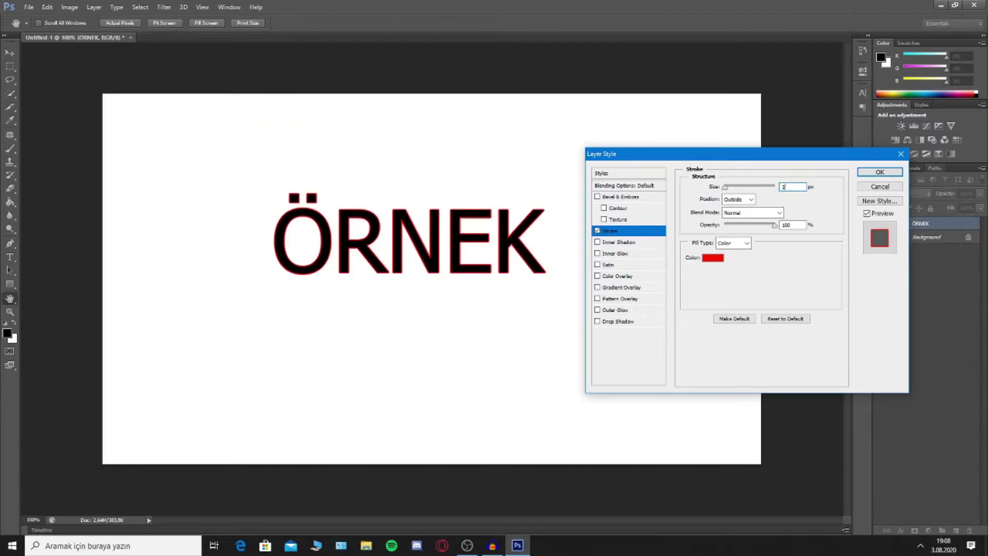
type("4")
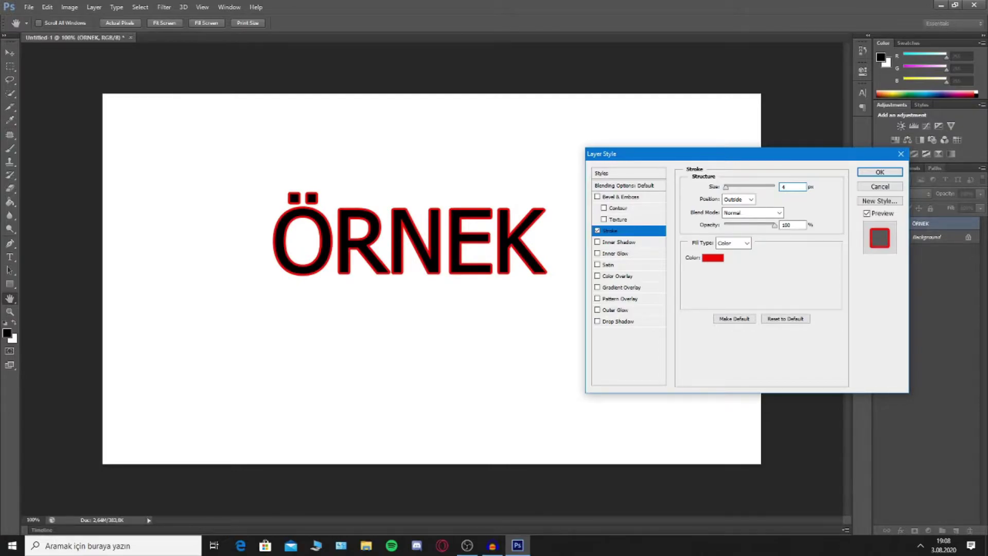
key("BackSpace")
type("3")
type("3")
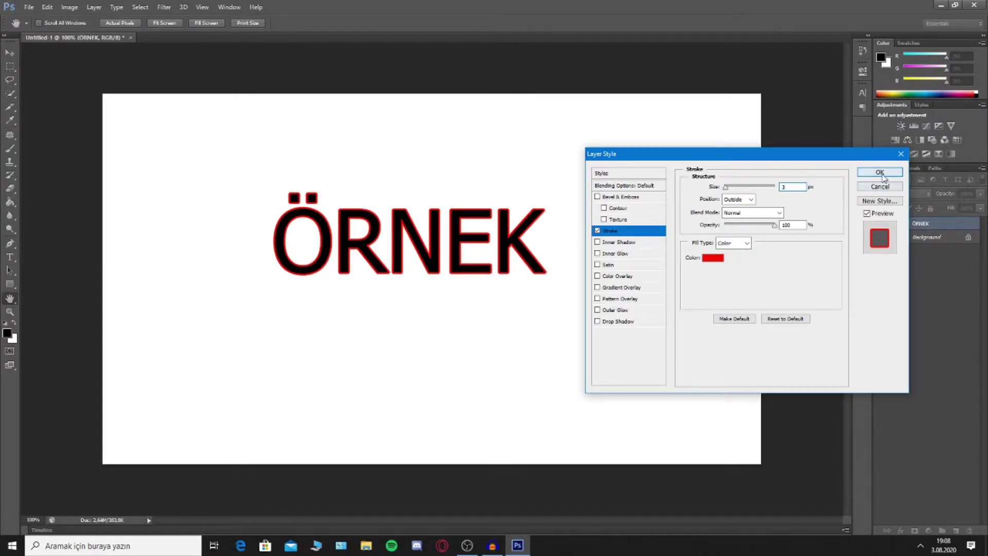
left_click(880, 171)
Reposition the outlined ÖRNEK text, cancelling a trial 143% enlargement
key("v")
left_click_drag(486, 244, 484, 261)
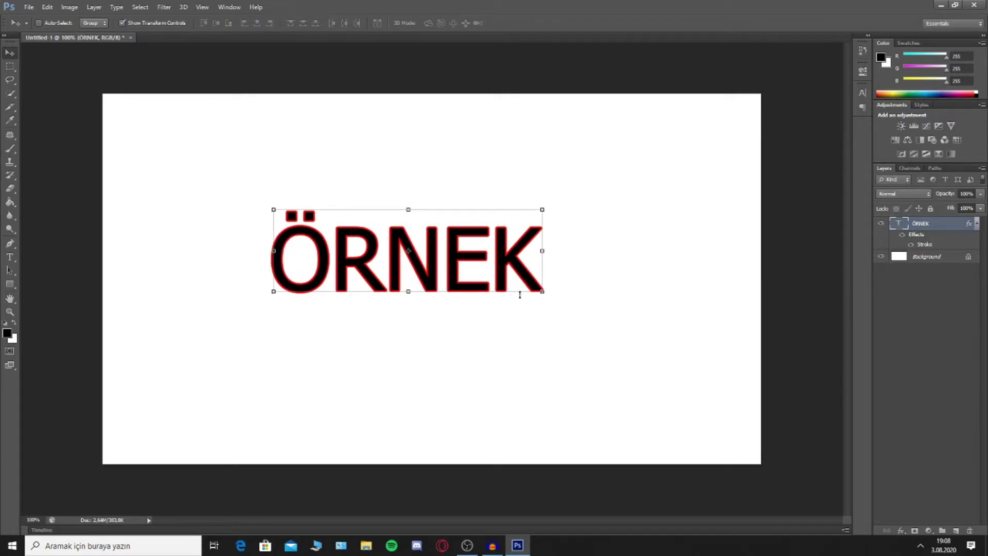
mouse_move(546, 294)
left_mouse_down()
mouse_move(535, 270)
mouse_move(646, 344)
left_mouse_up()
left_click_drag(564, 283, 577, 291)
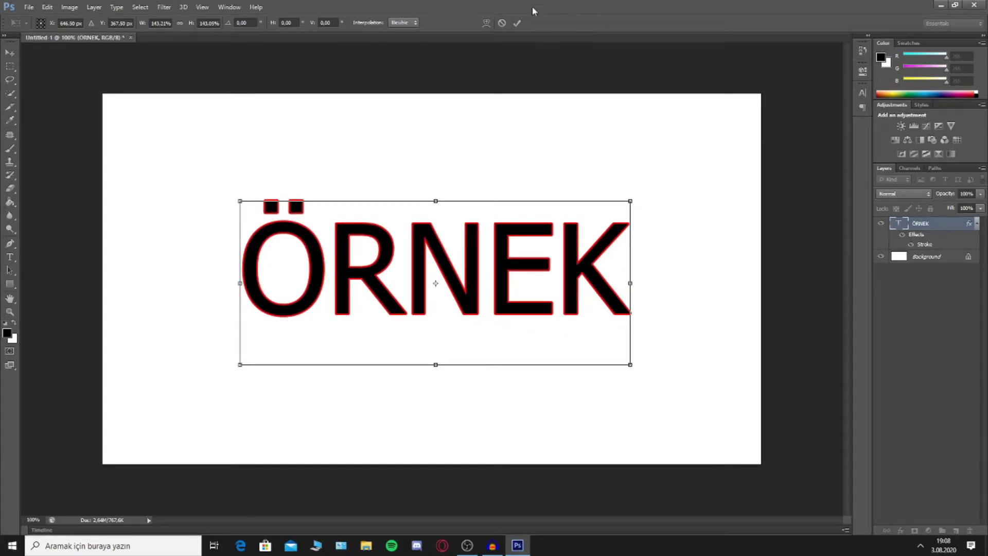
left_click(501, 23)
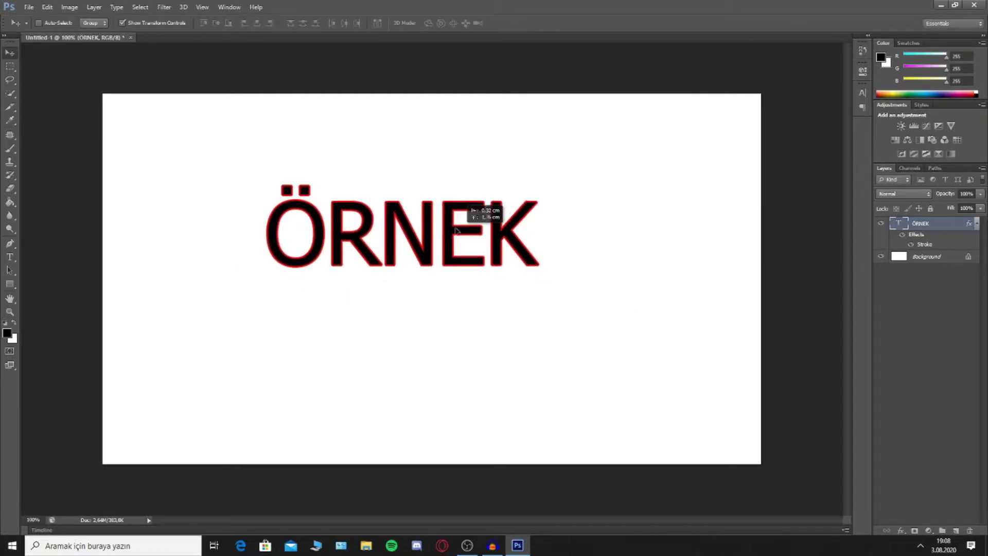
mouse_move(469, 263)
left_mouse_down()
mouse_move(463, 240)
mouse_move(533, 262)
left_mouse_up()
key("ctrl+t")
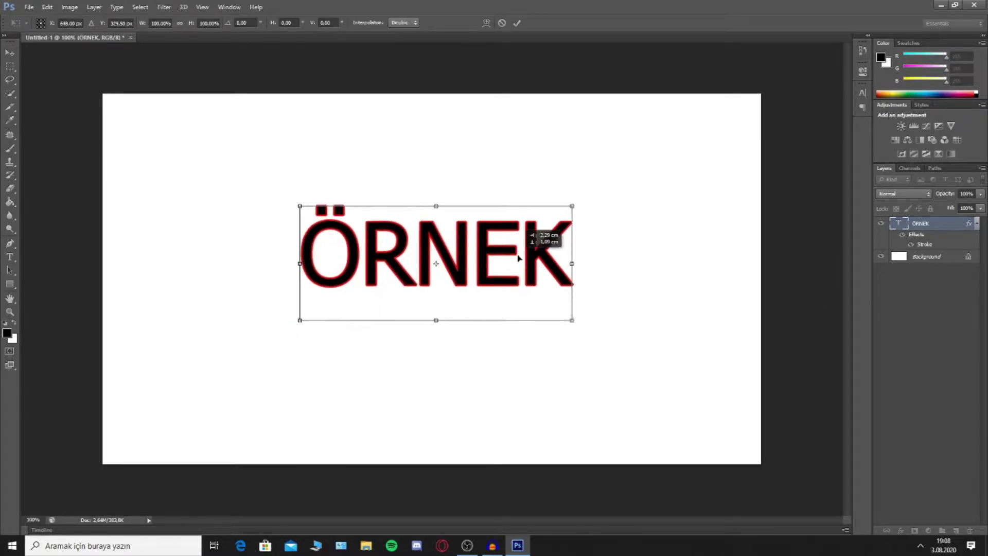
Delete the ÖRNEK text layer, briefly restoring it from History before deleting it again
left_click(502, 23)
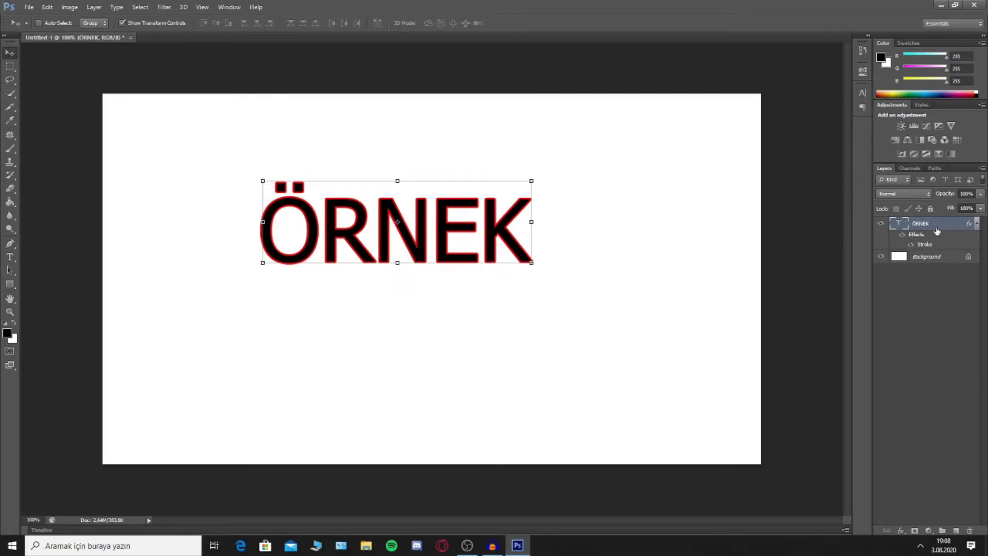
key("Delete")
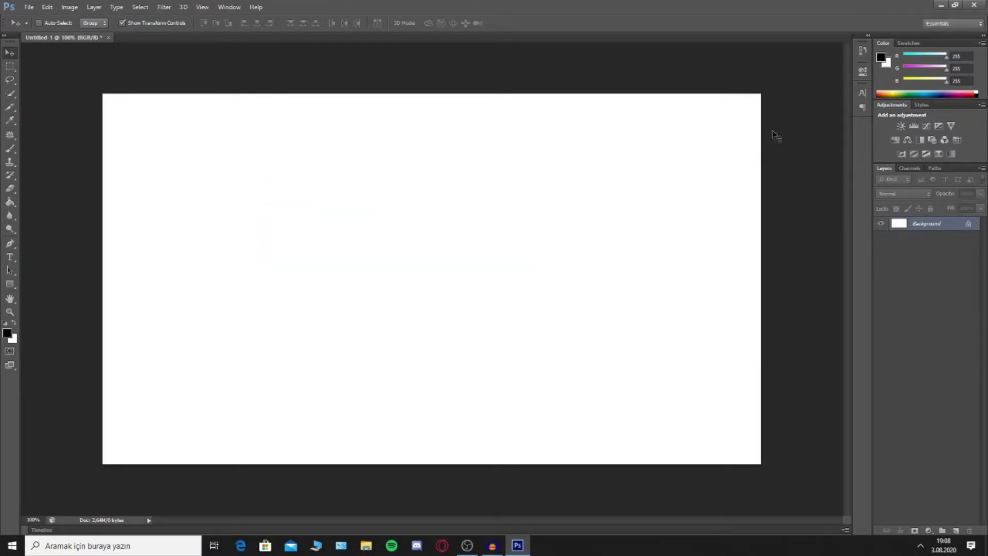
left_click(863, 54)
left_click(864, 56)
left_click(862, 51)
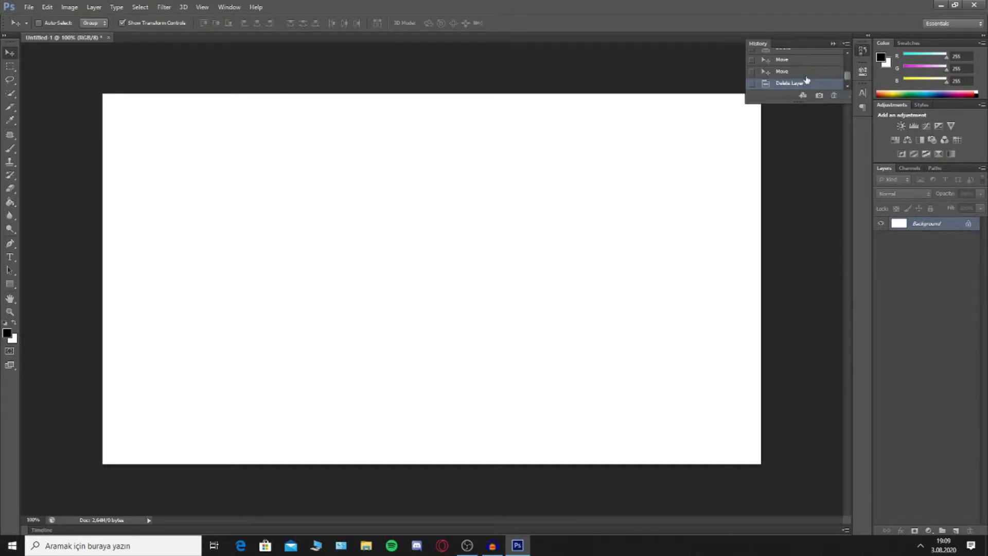
left_click(782, 74)
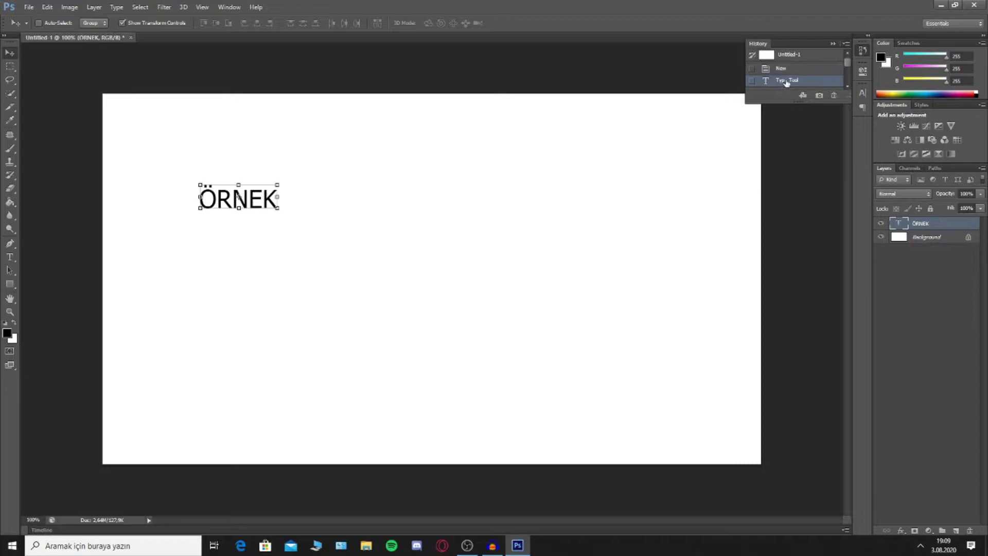
left_click(862, 51)
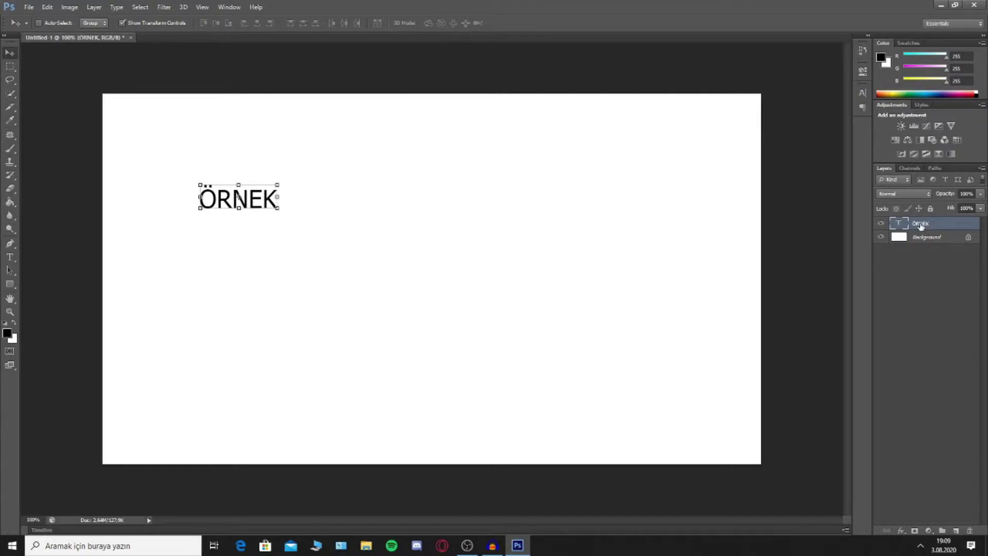
key("Delete")
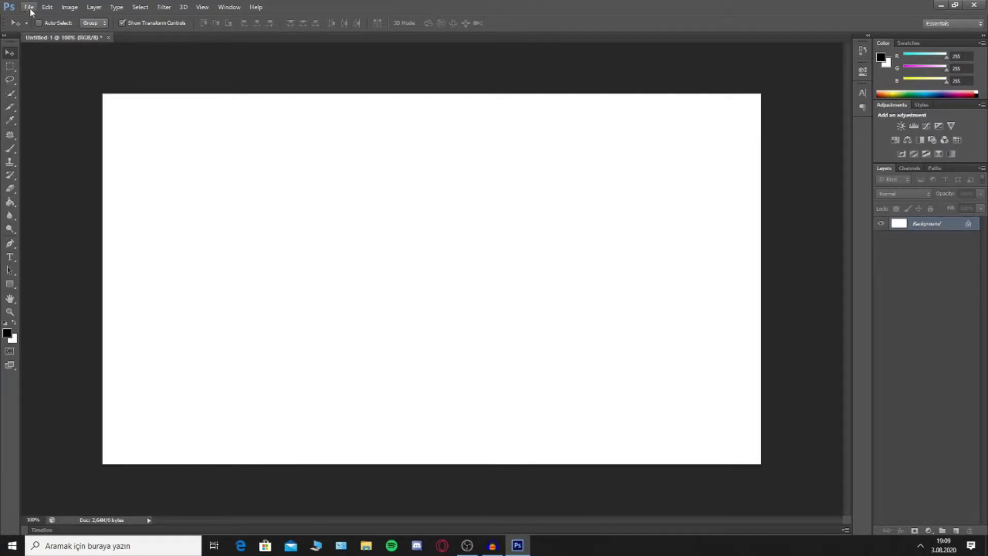
left_click(29, 7)
Open the Valorant logo image, then open and close the cs6 logo image
left_click(63, 29)
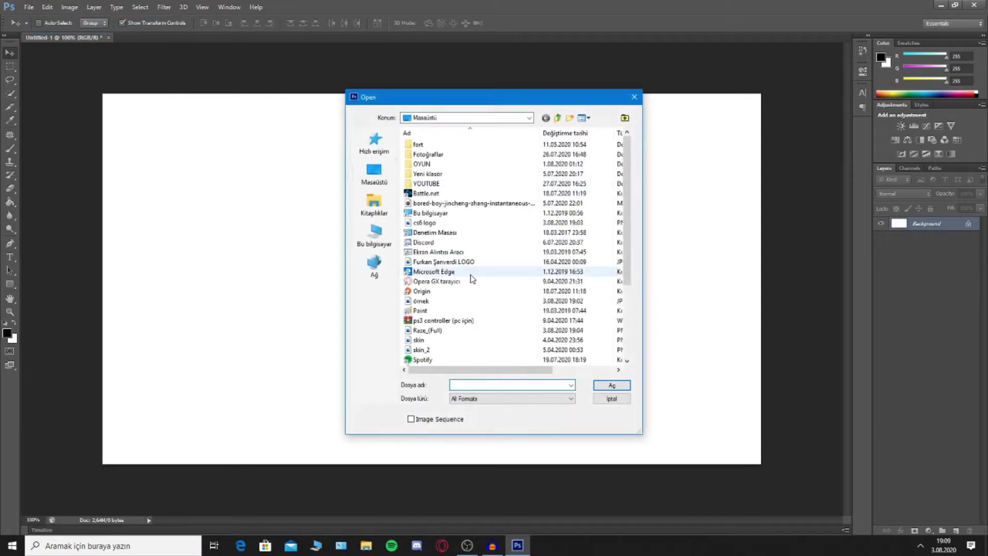
scroll(468, 281, "down", 3)
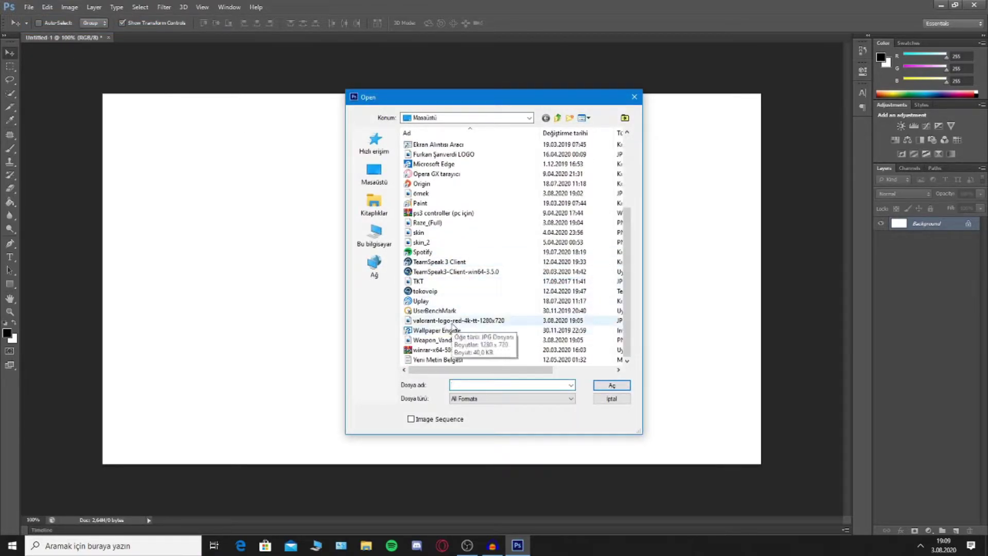
double_click(457, 320)
left_click(29, 8)
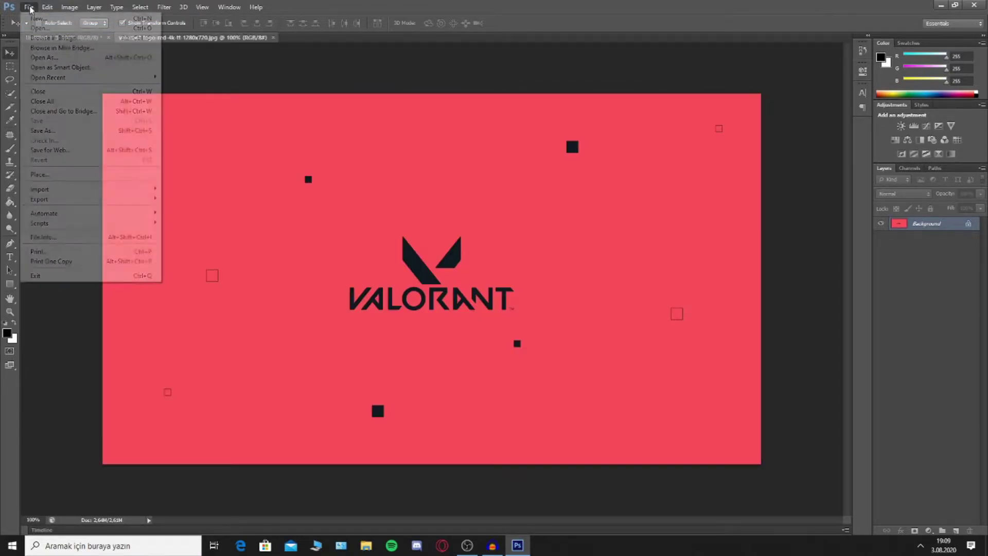
left_click(47, 28)
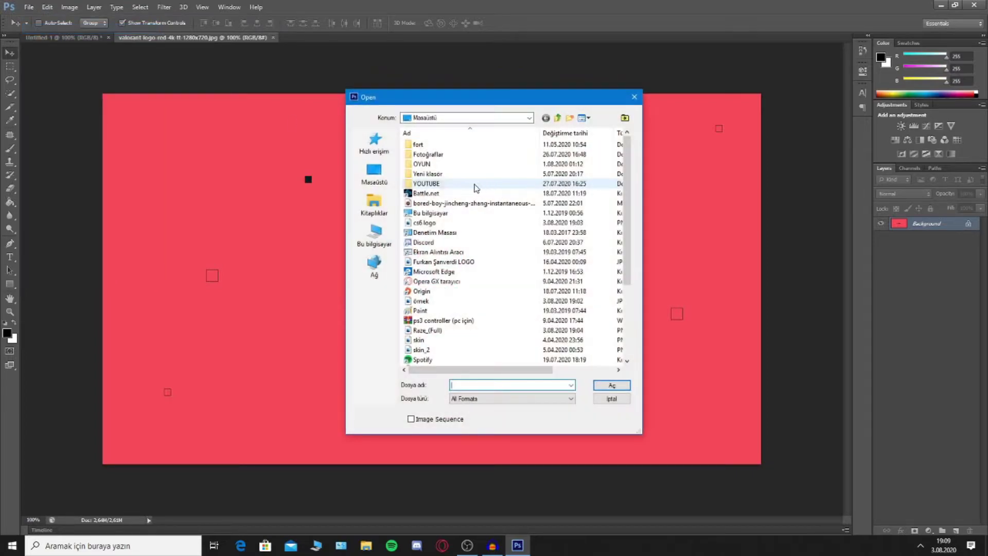
double_click(446, 223)
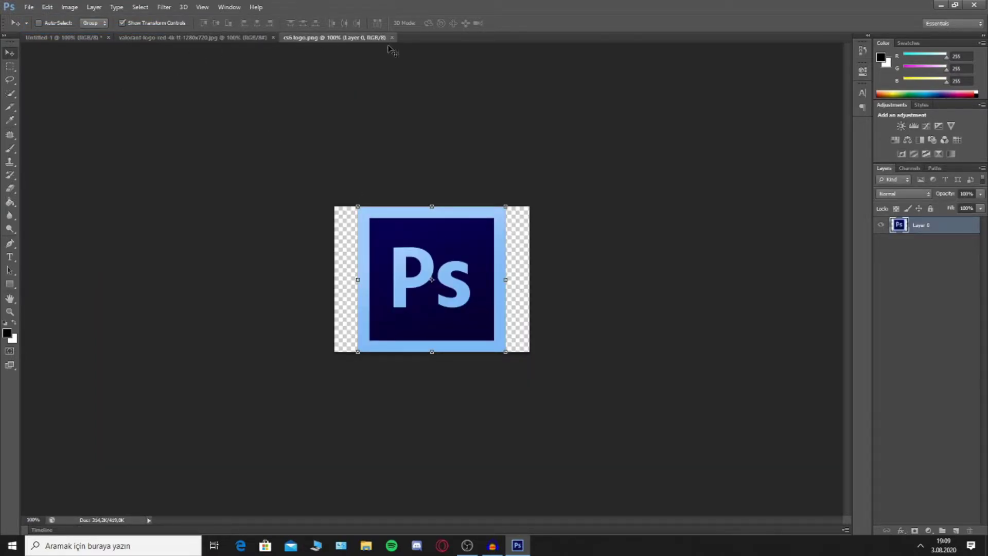
left_click(392, 37)
Open the örnek.jpg thumbnail example and the Raze_(Full).png character image
left_click(28, 7)
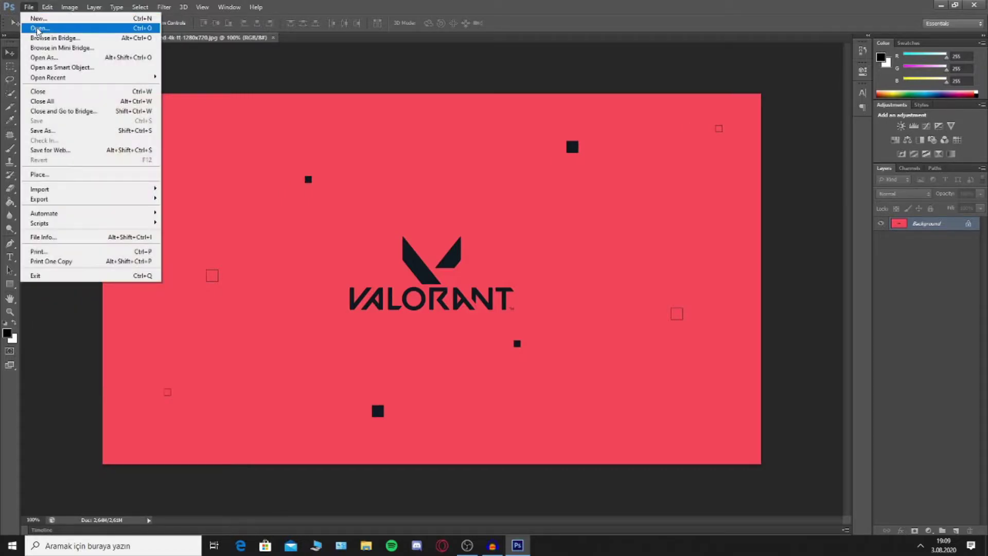
left_click(37, 29)
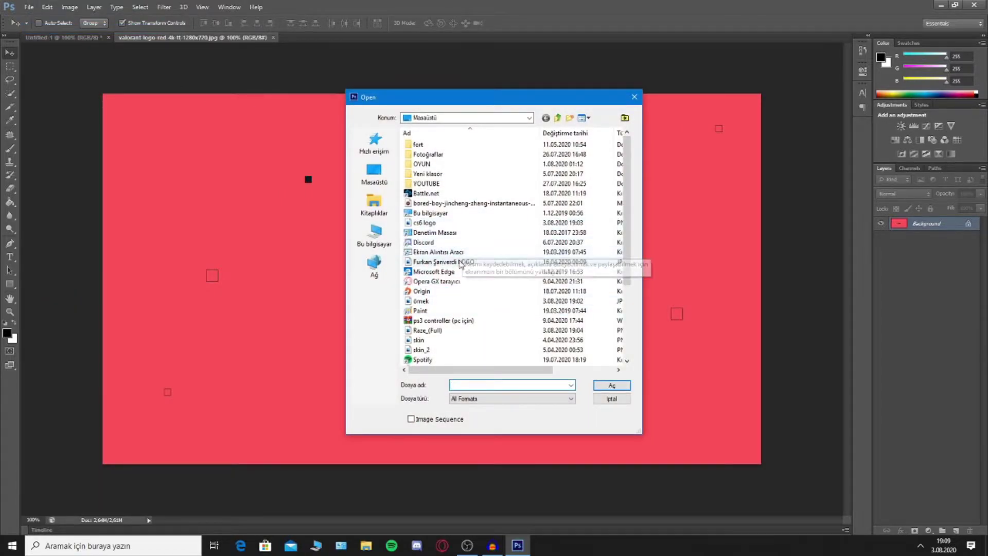
double_click(451, 302)
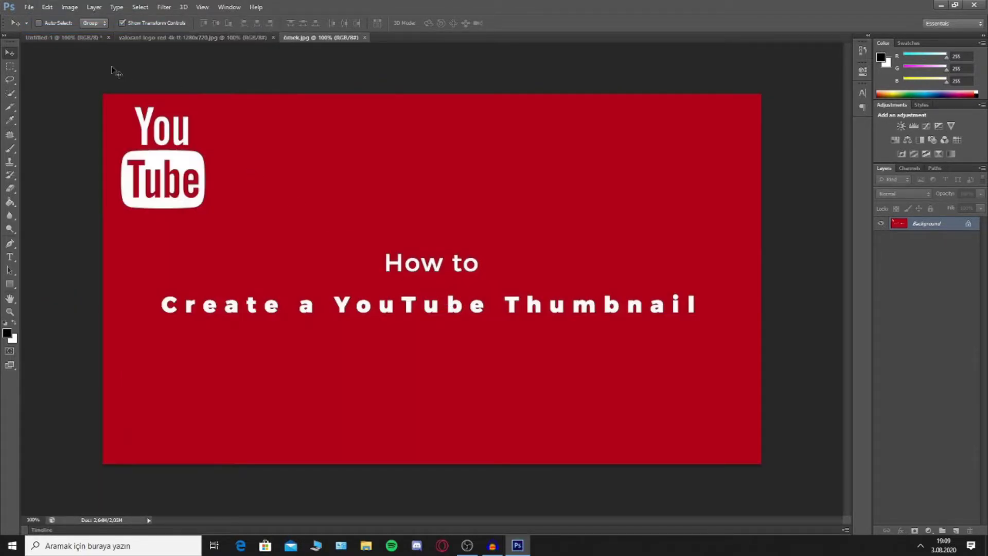
left_click(29, 7)
left_click(37, 29)
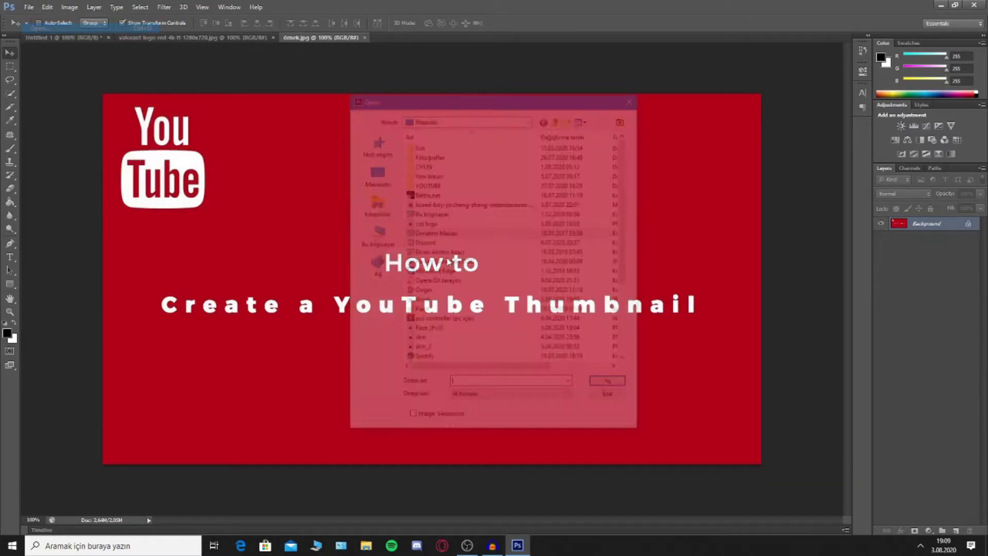
double_click(463, 327)
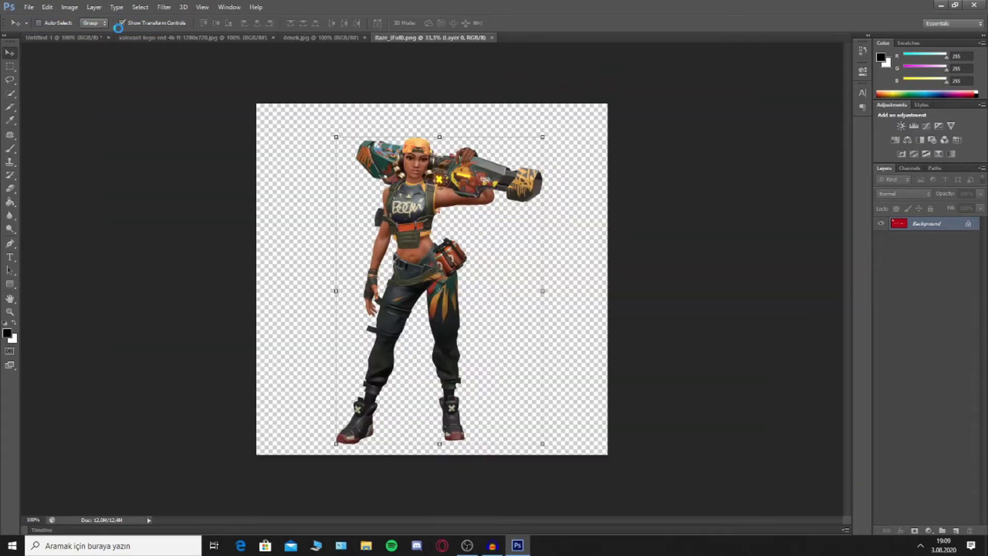
Open the Weapon_Vandal_Model rifle image and switch to the Valorant logo document
left_click(29, 7)
left_click(37, 29)
scroll(465, 315, "down", 1)
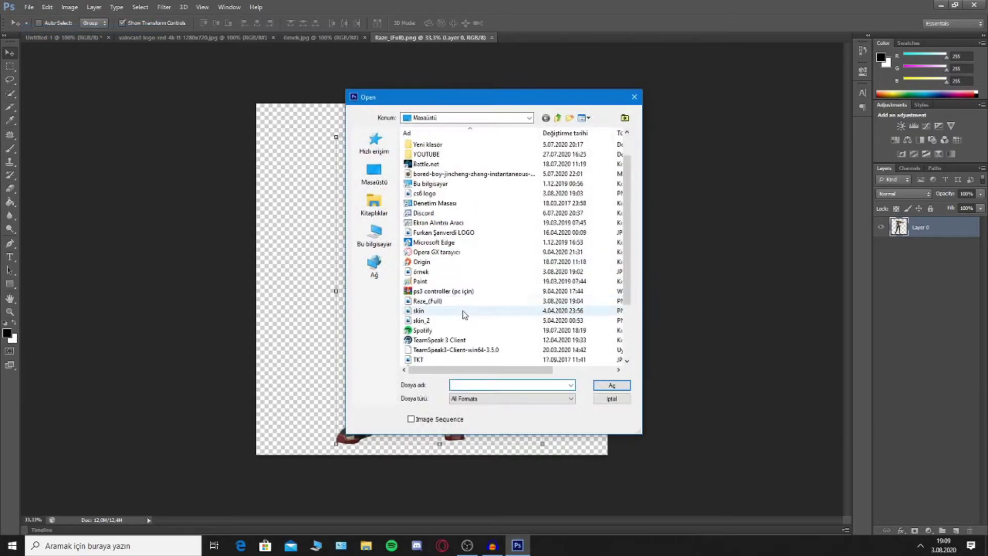
scroll(442, 330, "down", 1)
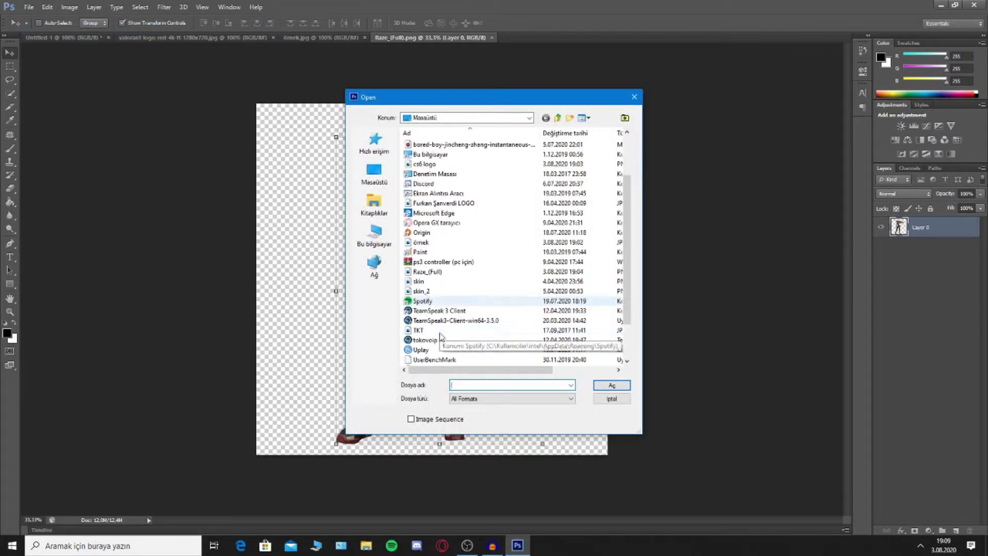
scroll(445, 331, "down", 1)
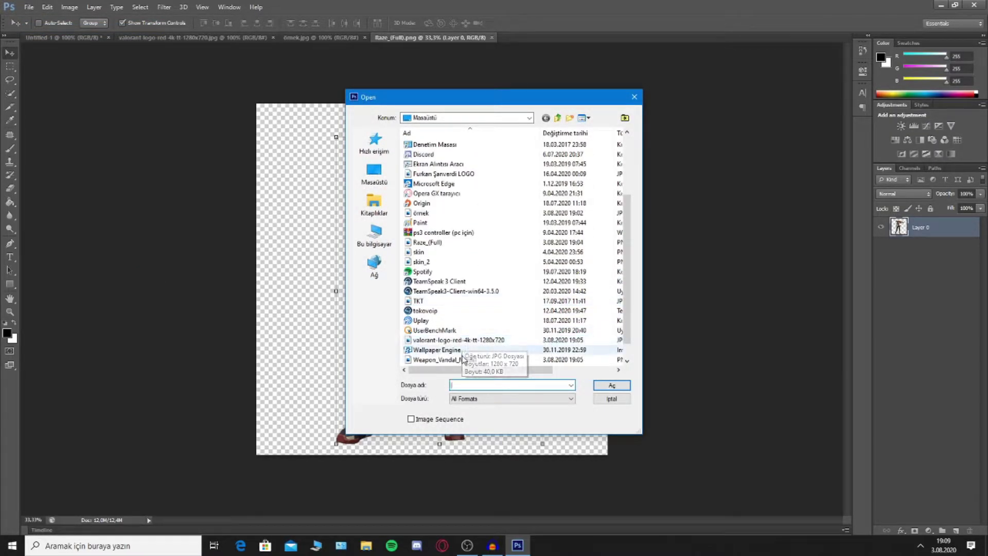
double_click(437, 359)
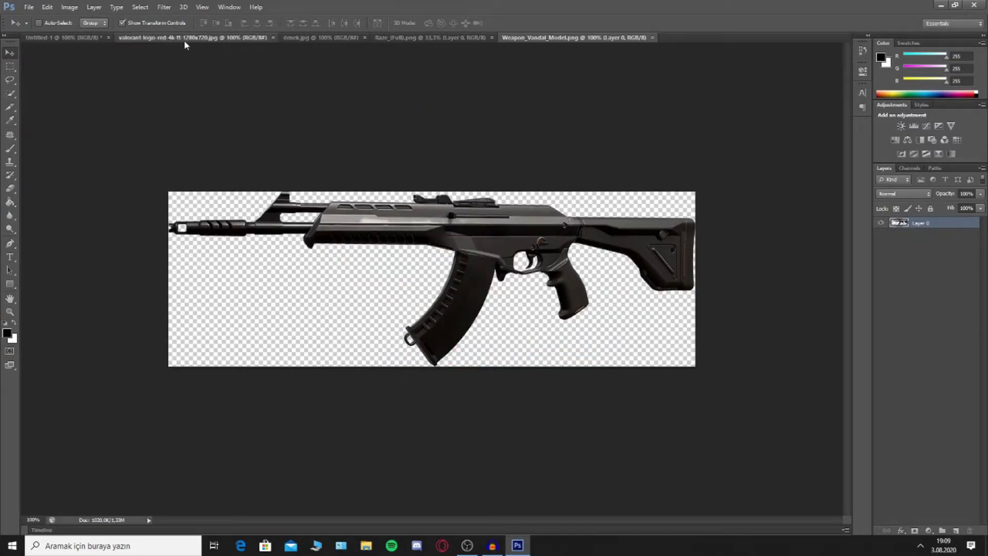
left_click(184, 39)
In örnek.jpg, patch the 'How to' line away with empty red from above, then deselect
left_click(314, 38)
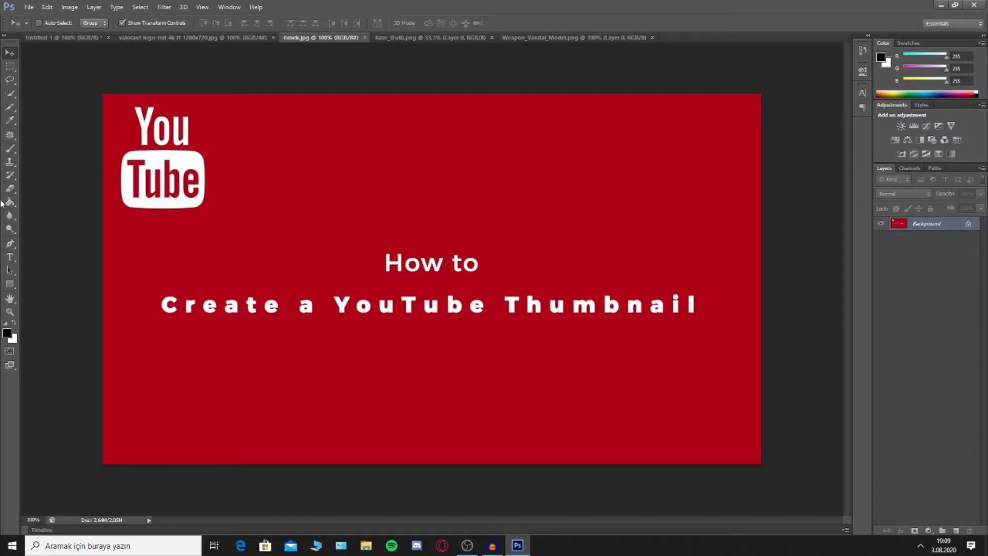
left_click(9, 139)
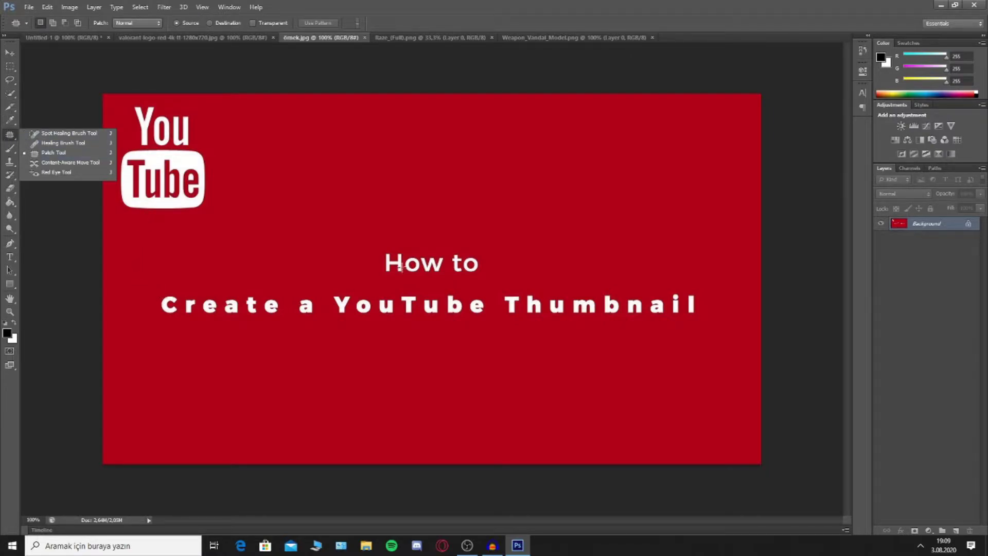
left_click(386, 244)
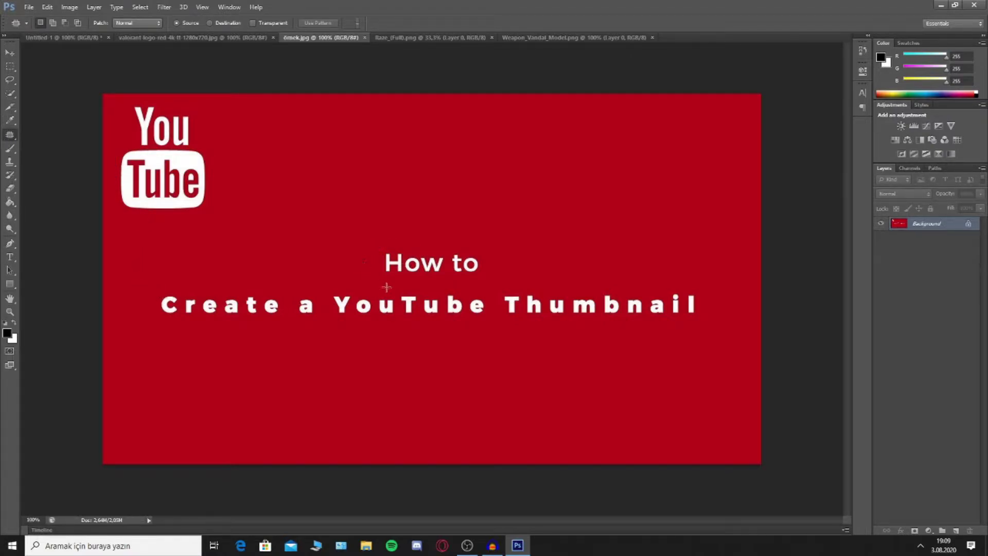
left_click_drag(386, 287, 389, 254)
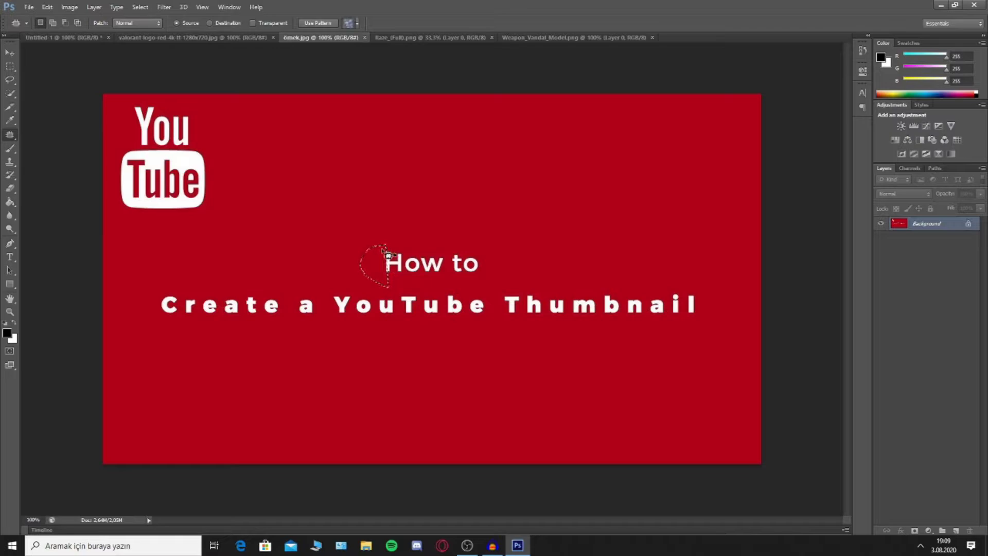
left_click(862, 51)
left_click(788, 70)
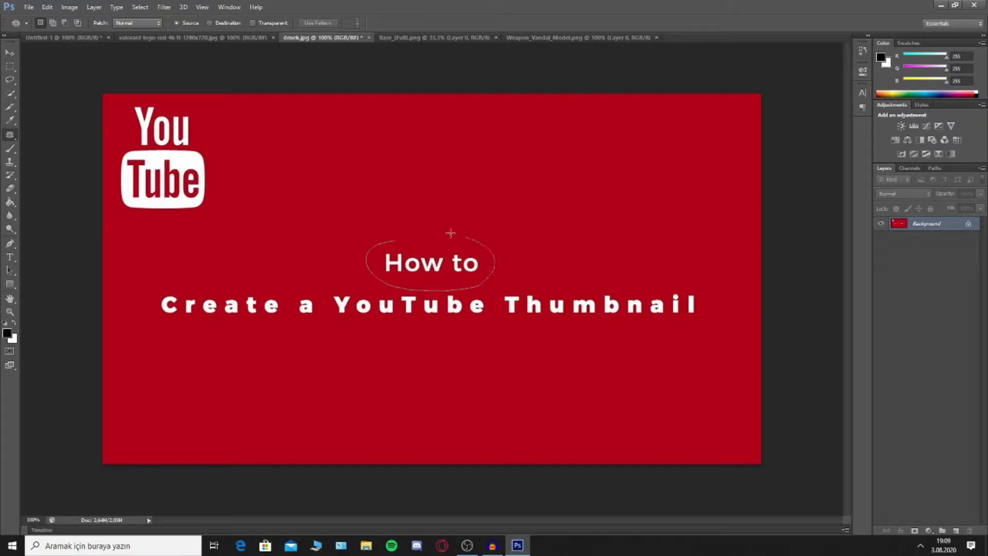
left_click_drag(395, 235, 386, 240)
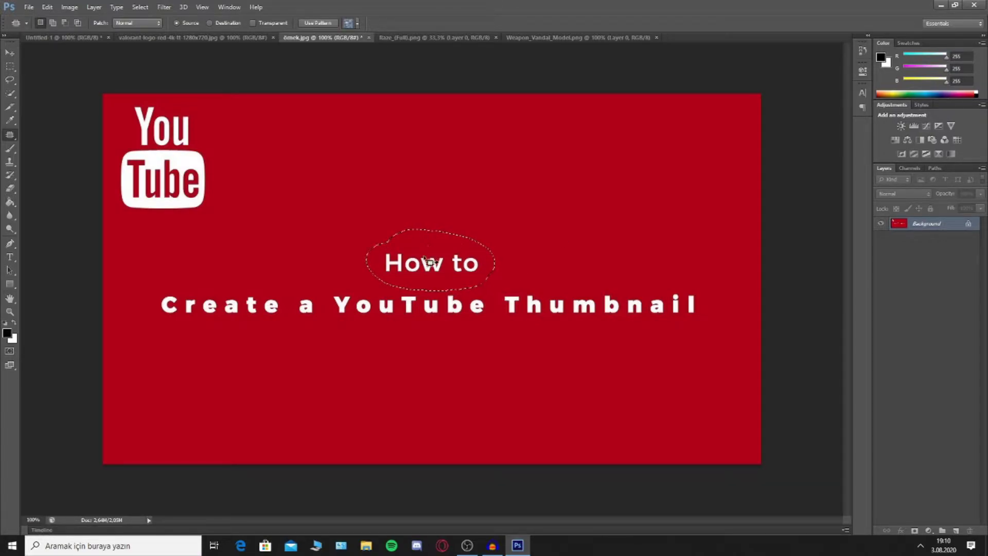
left_click_drag(432, 269, 438, 216)
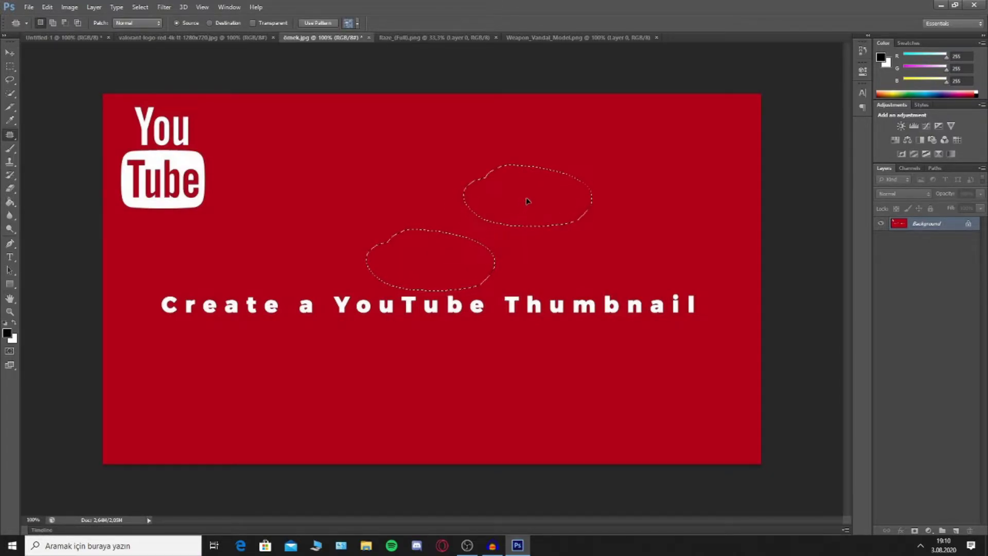
left_click_drag(428, 261, 531, 196)
key("ctrl+d")
Marquee-select the 'Create a YouTube Thumbnail' band, Content-Aware fill it, and deselect
key("v")
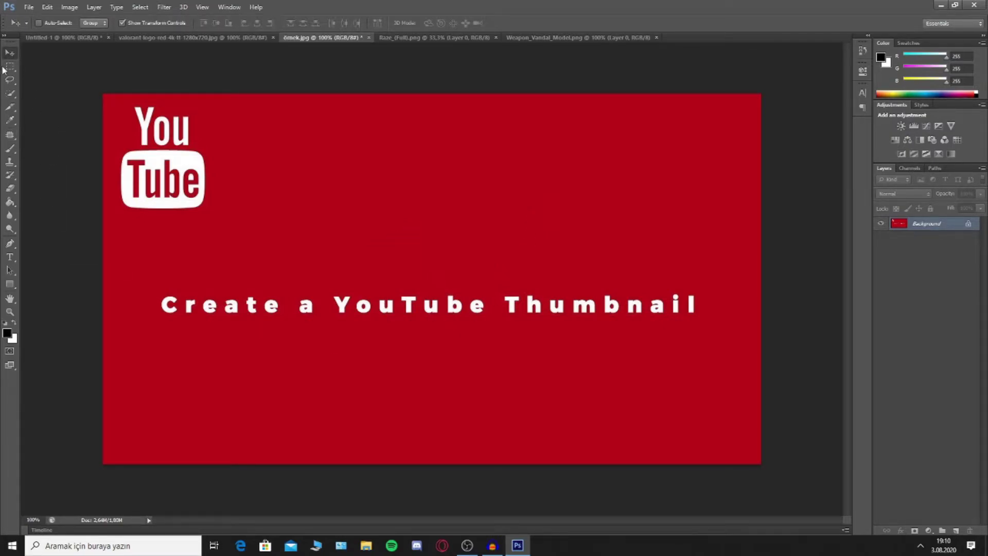
left_click(10, 69)
left_click_drag(153, 288, 726, 337)
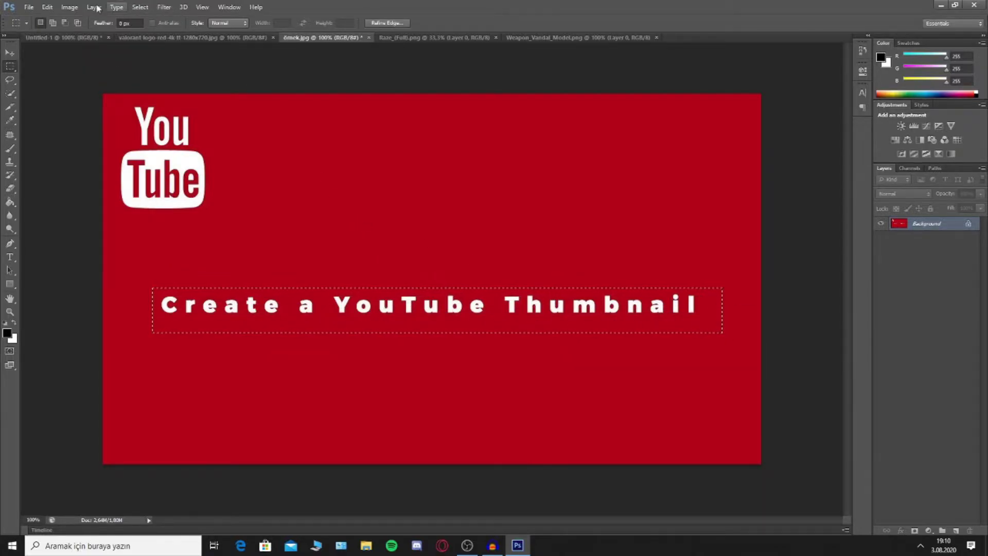
left_click(29, 8)
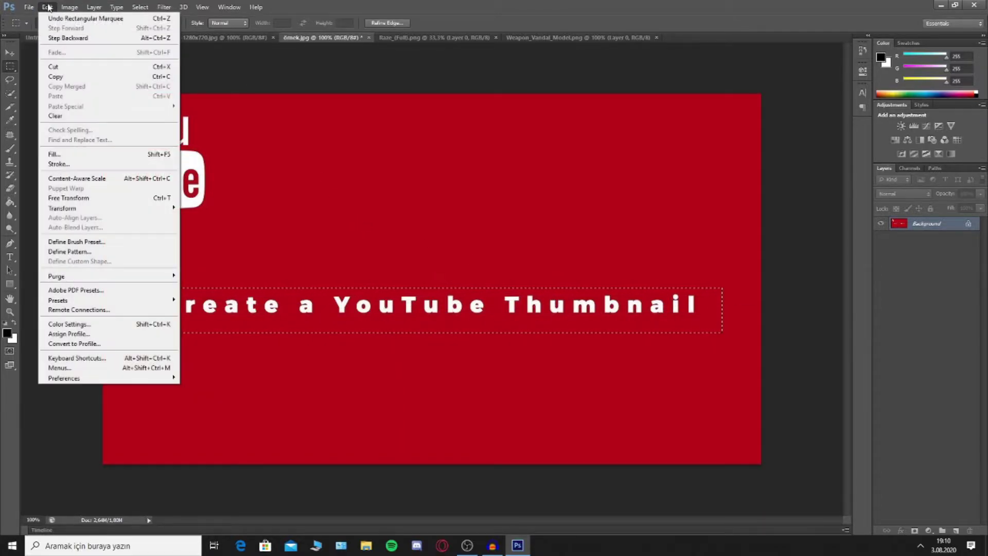
right_click(423, 316)
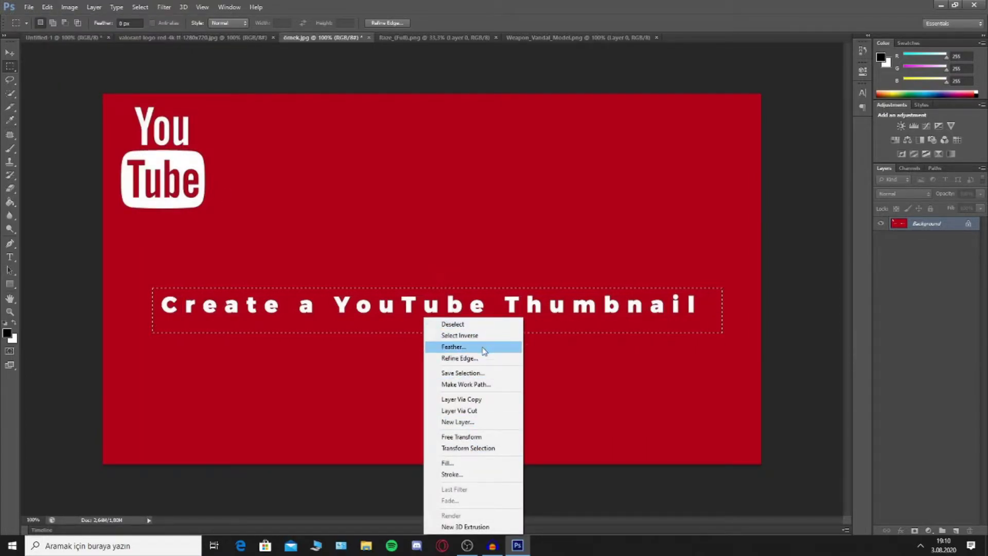
left_click(467, 464)
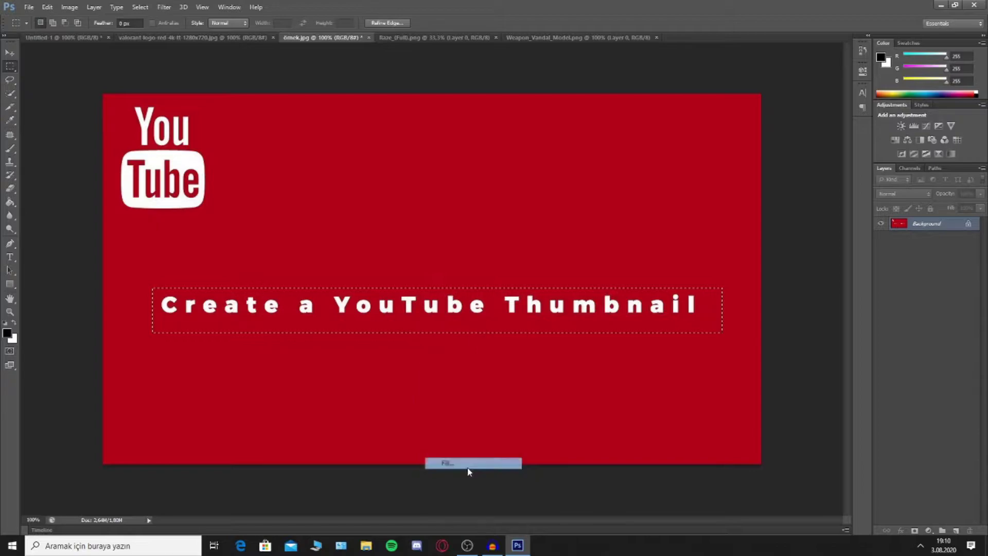
left_click(645, 199)
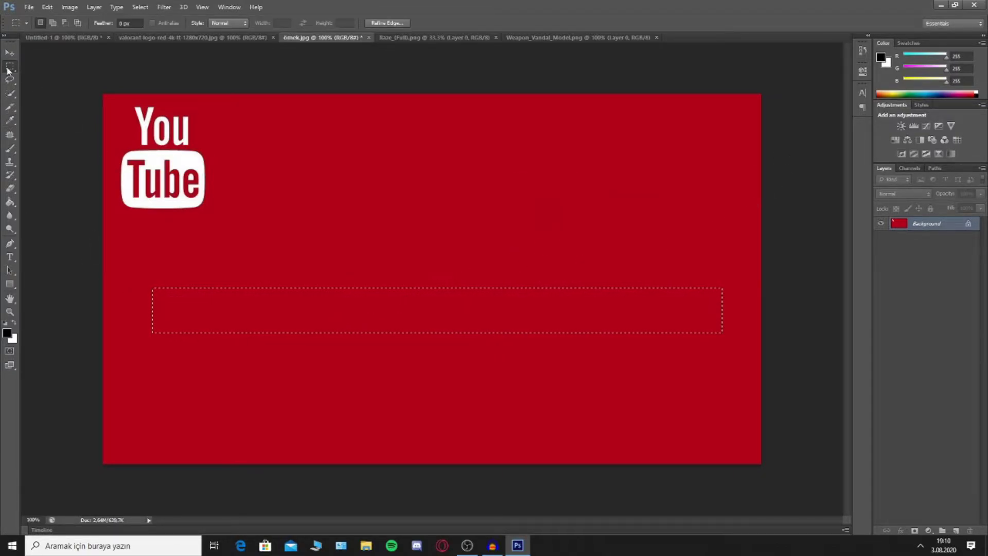
key("v")
left_click_drag(530, 321, 532, 323)
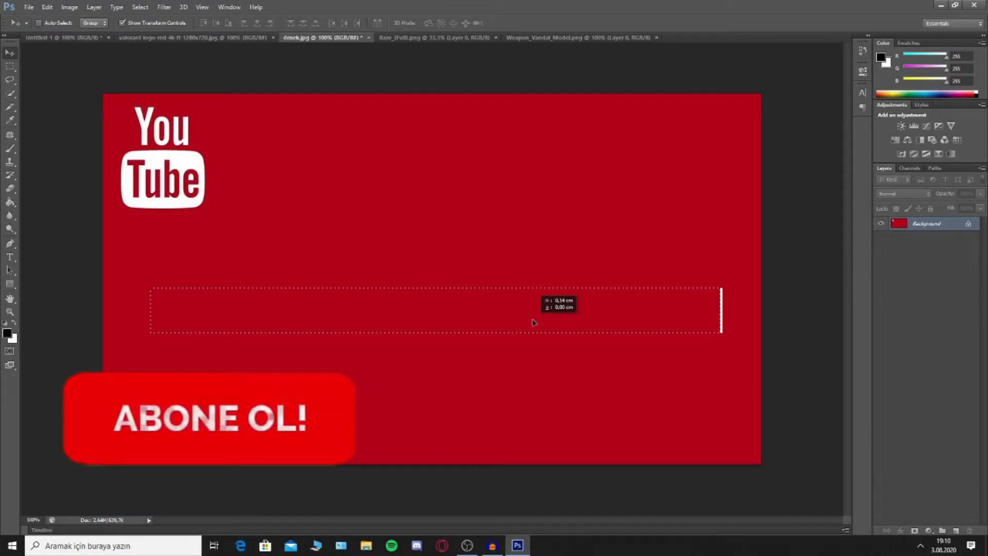
left_click_drag(531, 320, 533, 321)
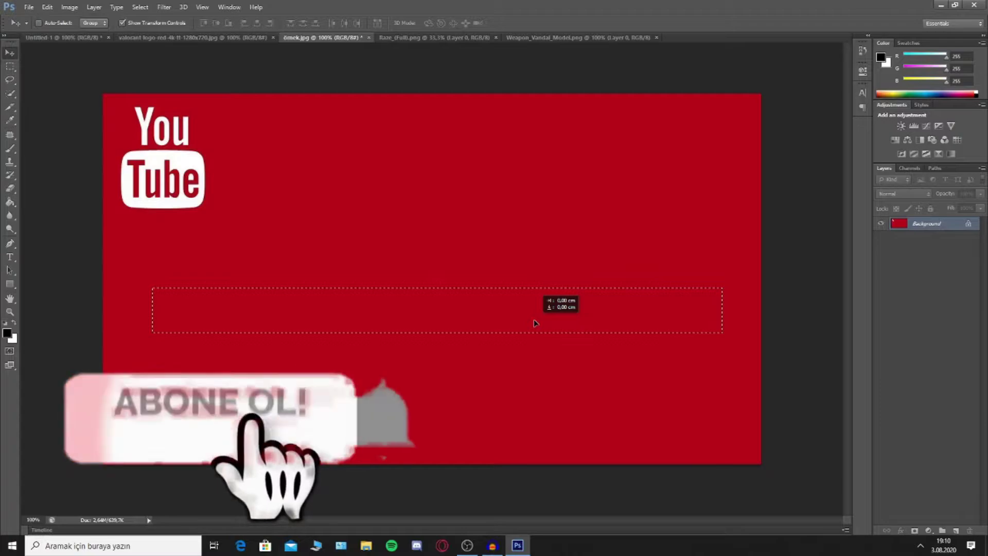
key("ctrl+d")
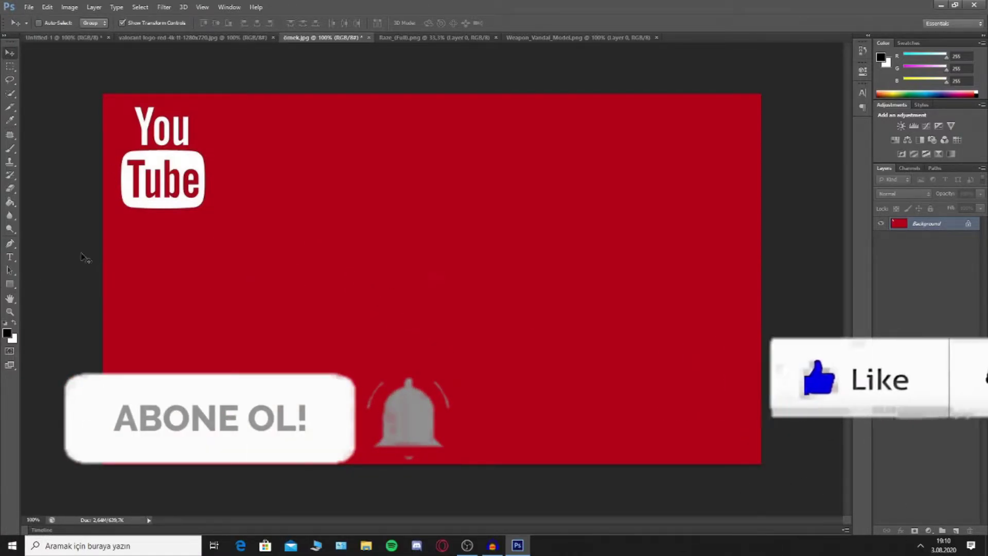
Patch the YouTube logo away with plain red, then close örnek.jpg without saving
left_click(10, 134)
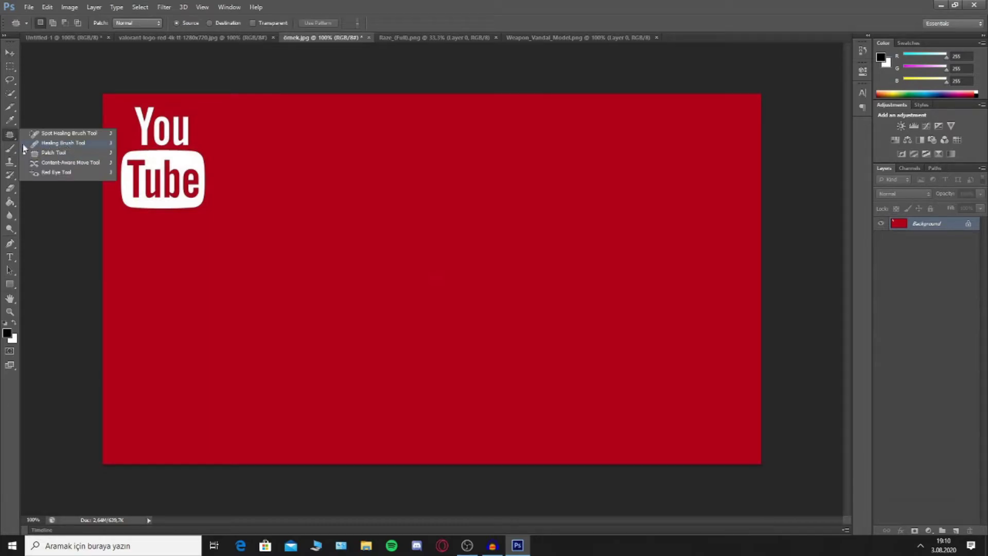
left_click_drag(127, 101, 129, 122)
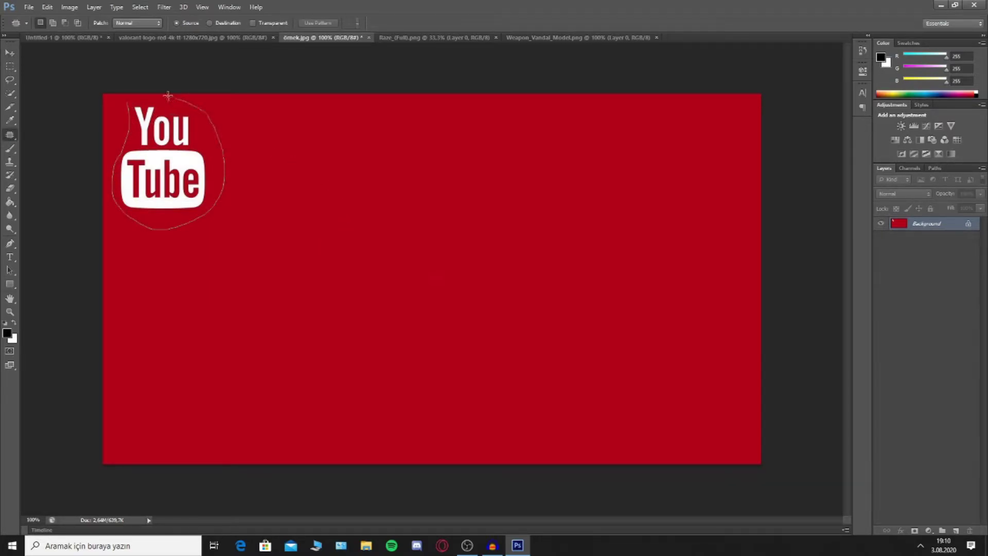
left_click_drag(126, 104, 125, 104)
left_click_drag(165, 163, 200, 163)
key("v")
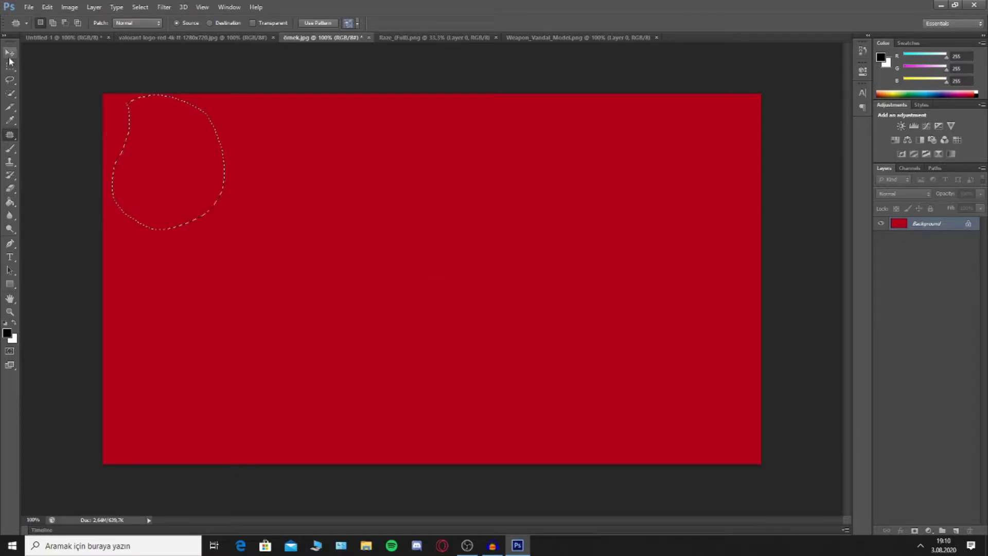
key("ctrl+d")
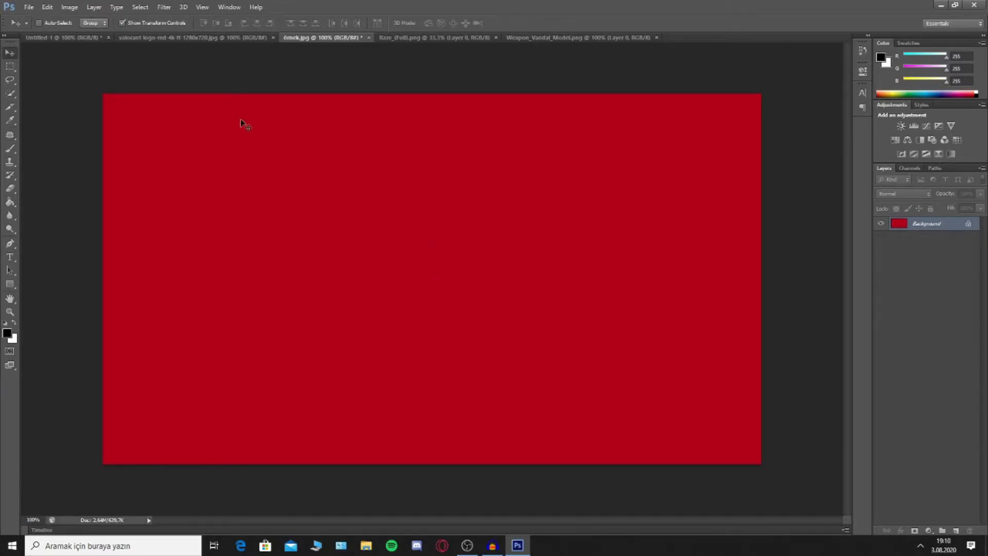
left_click(368, 38)
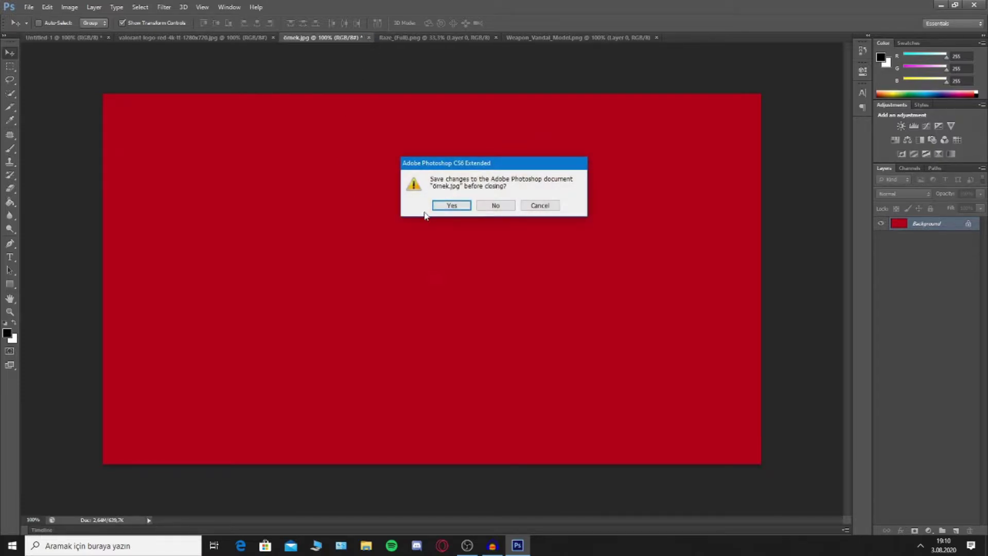
left_click(498, 206)
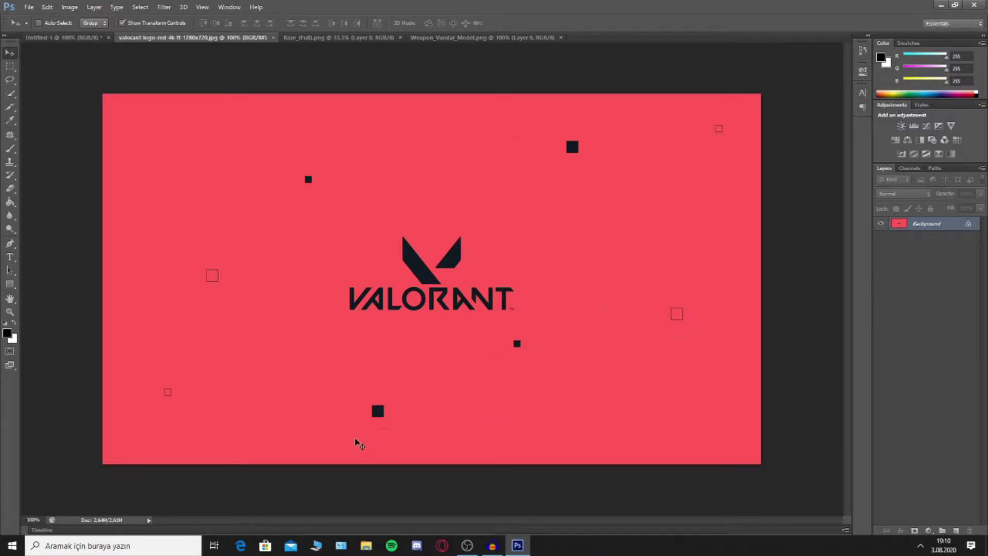
Patch the black square near the top and the hollow square on the right into red
right_click(10, 134)
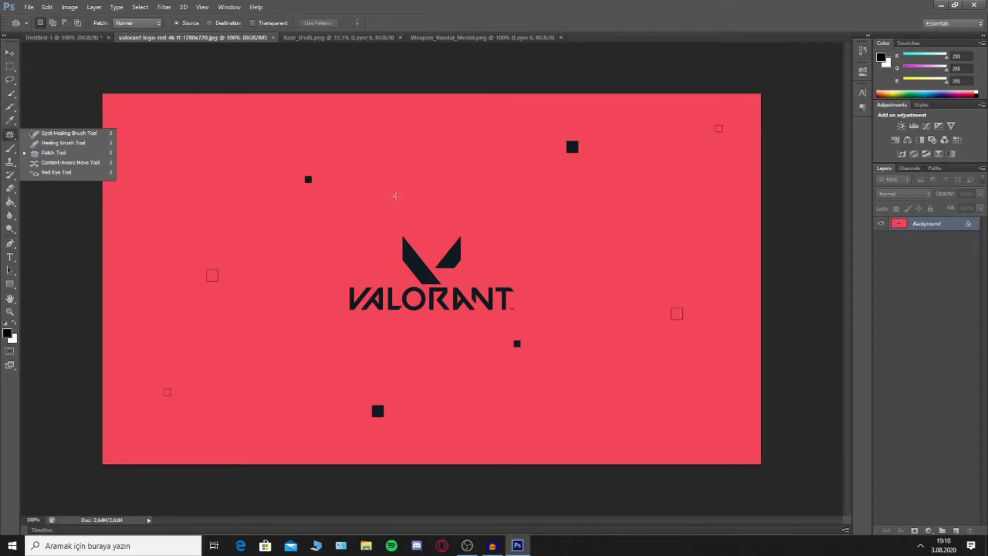
left_click(46, 155)
mouse_move(298, 161)
left_mouse_down()
mouse_move(308, 187)
mouse_move(376, 171)
left_mouse_up()
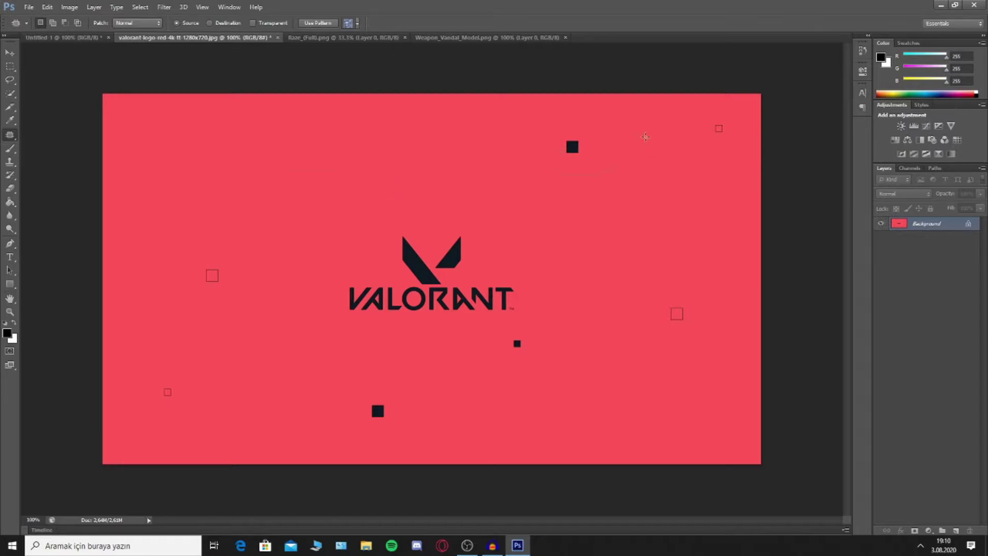
left_click_drag(601, 164, 639, 216)
key("ctrl+d")
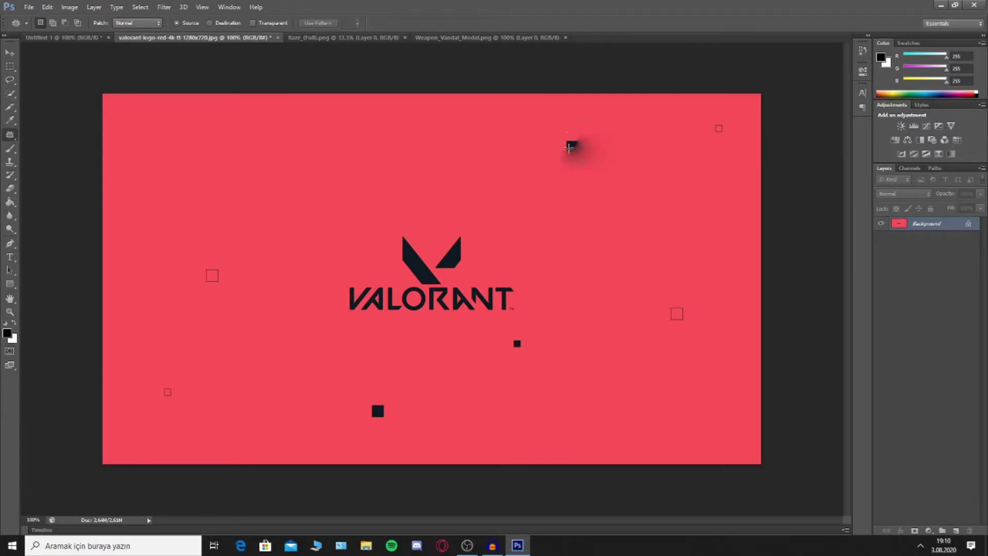
left_click_drag(569, 149, 658, 218)
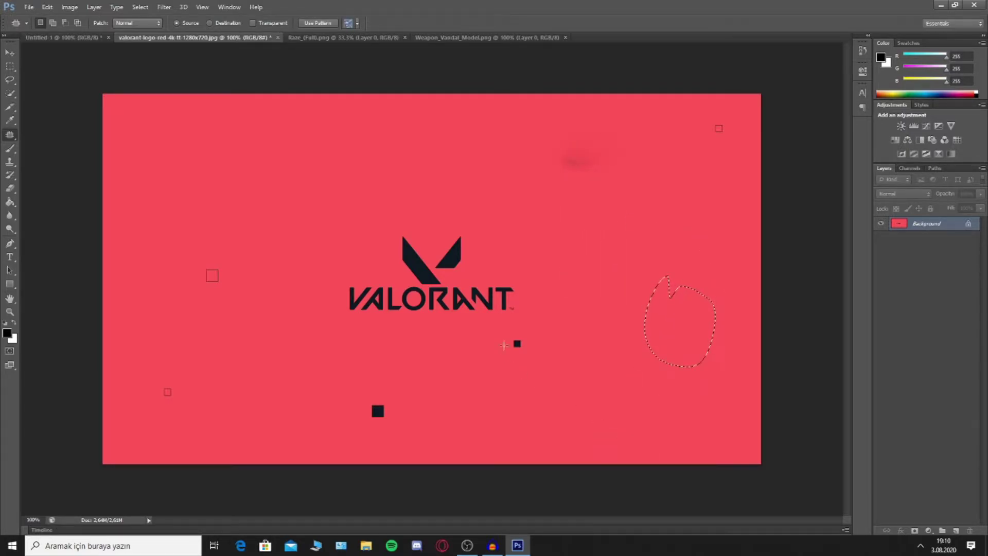
key("ctrl+d")
Patch out the two small black squares, then bring up the Raze_(Full).png document
left_click_drag(510, 329, 349, 430)
mouse_move(414, 423)
left_mouse_down()
mouse_move(517, 345)
mouse_move(511, 339)
left_mouse_up()
left_click_drag(202, 263, 211, 236)
left_click_drag(222, 273, 304, 204)
left_click(14, 57)
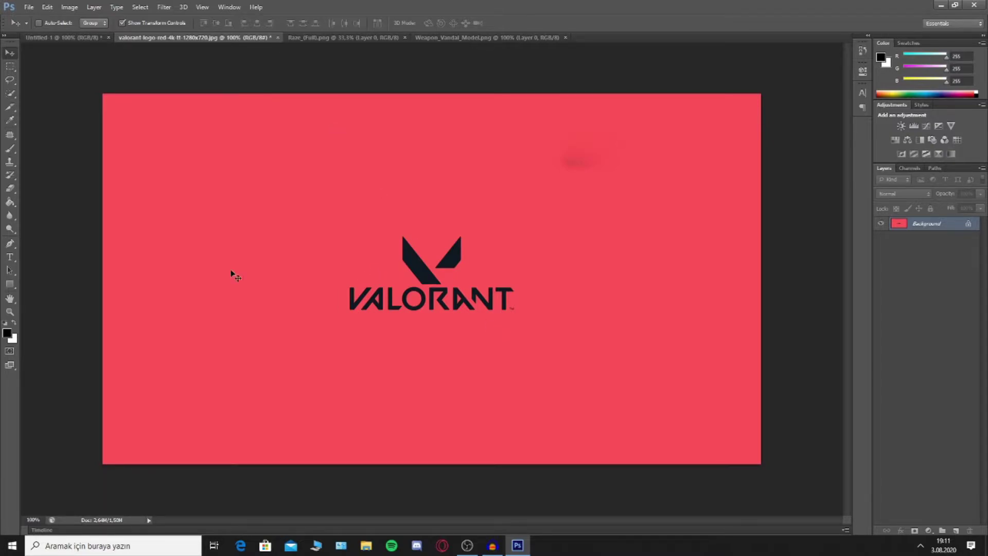
left_click(342, 38)
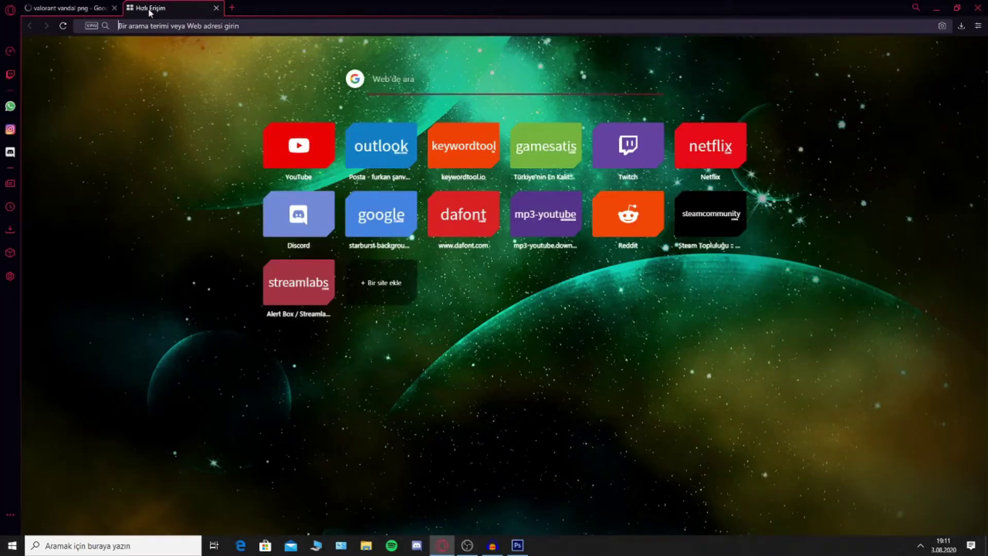
Close the start page and run a Google Images search for 'RAZE PNG'
middle_click(150, 12)
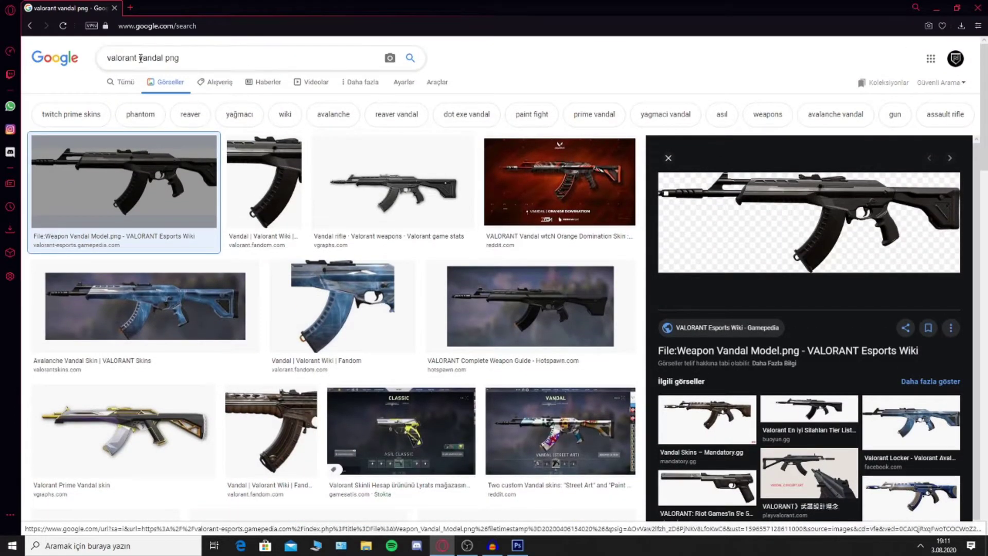
left_click(140, 58)
key("ctrl+a")
type("RAZE P")
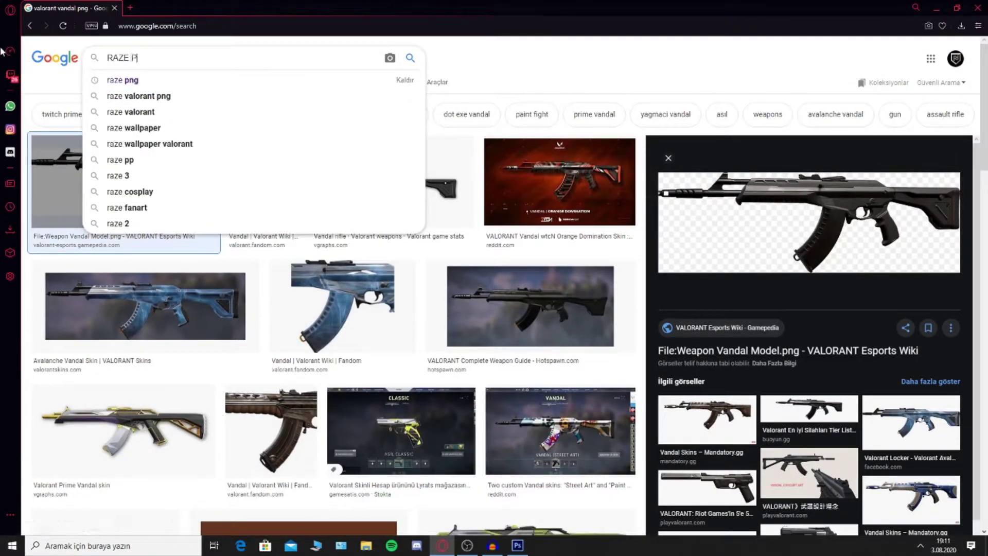
type("NG")
key("Return")
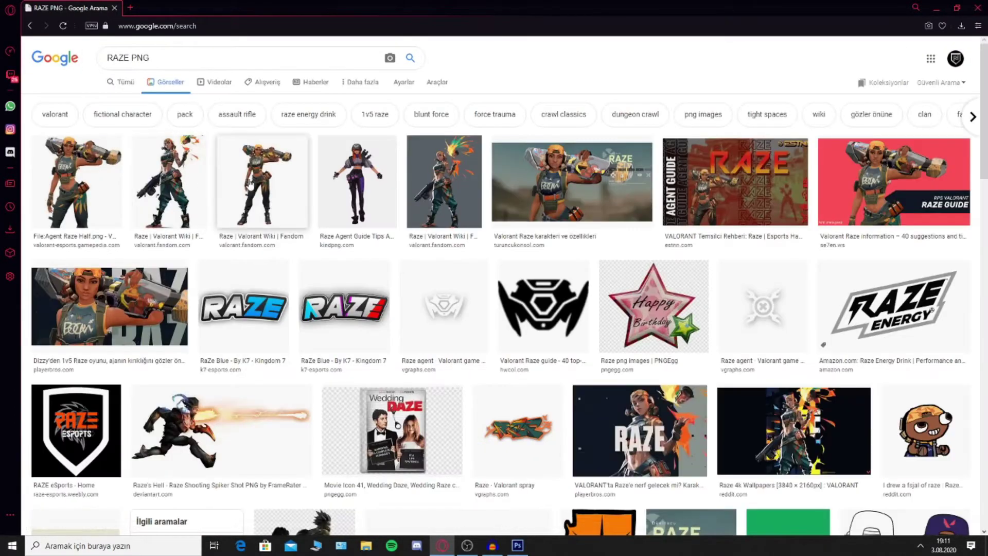
Preview a Raze character result, show its image options, and return to Photoshop
left_click(265, 183)
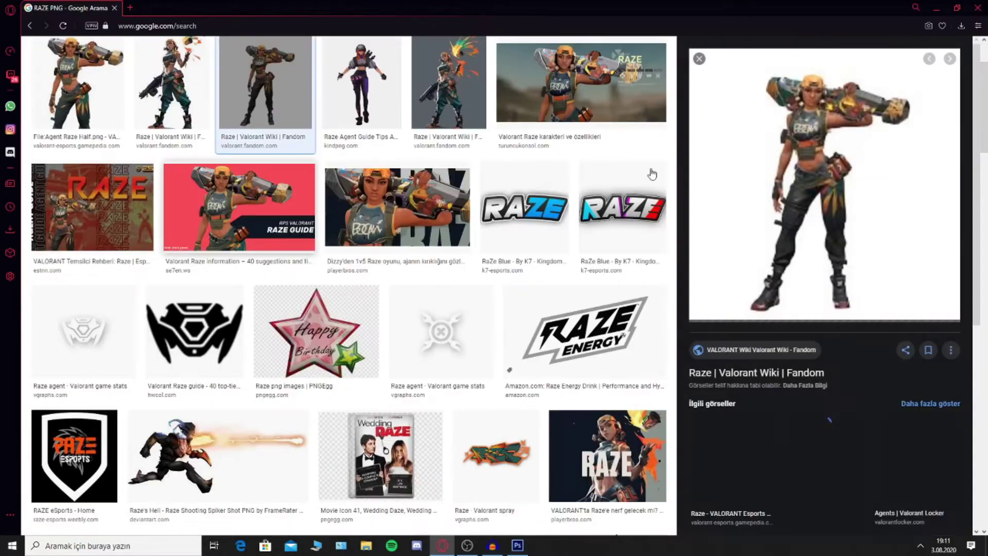
scroll(669, 206, "up", 2)
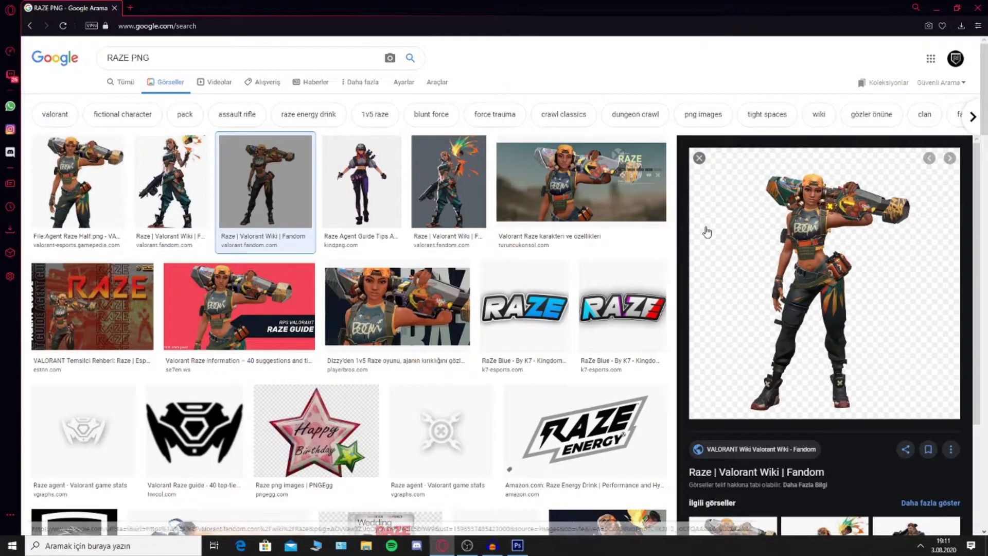
right_click(736, 250)
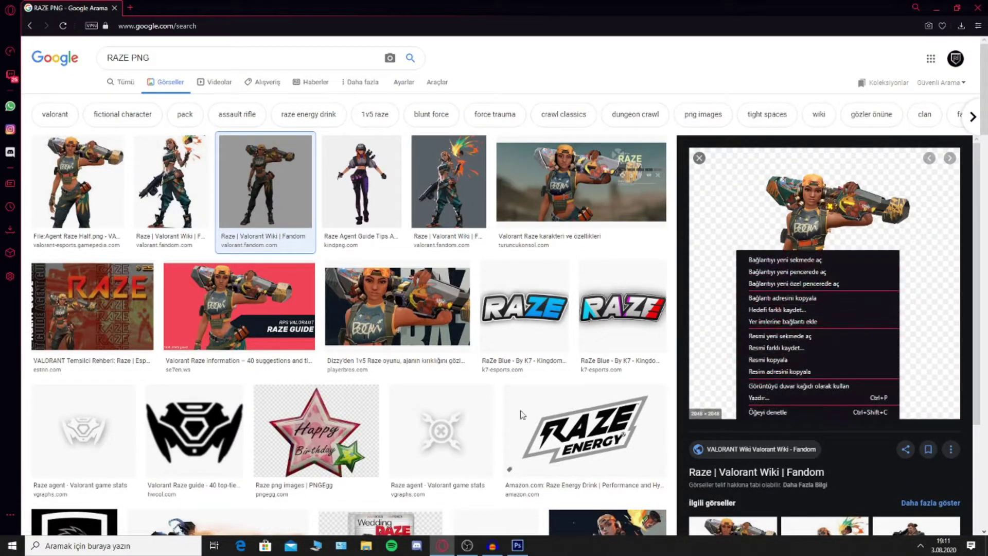
left_click(518, 546)
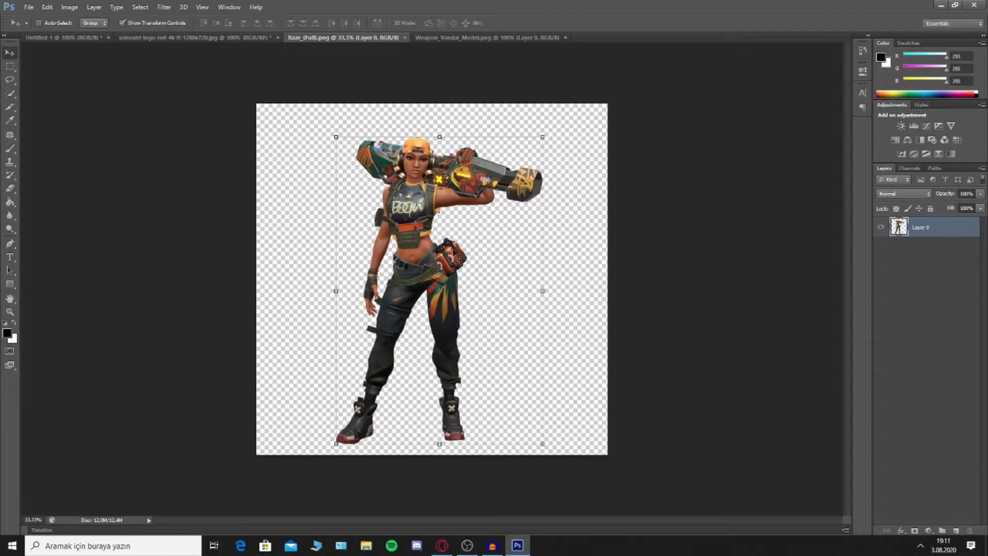
Copy the Raze character from Raze_(Full).png into the Valorant logo document
left_click(94, 40)
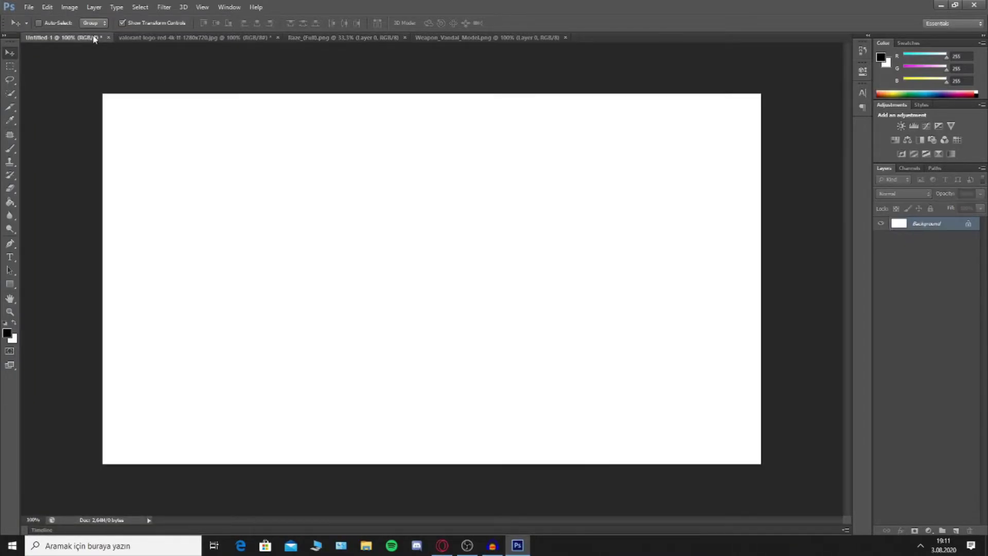
left_click(196, 37)
left_click(366, 38)
left_click(242, 38)
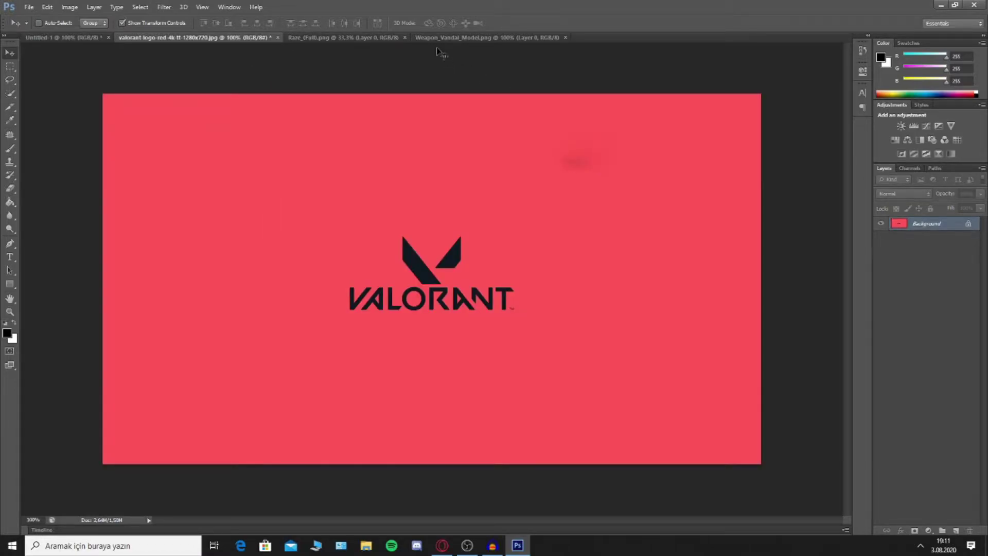
left_click(362, 37)
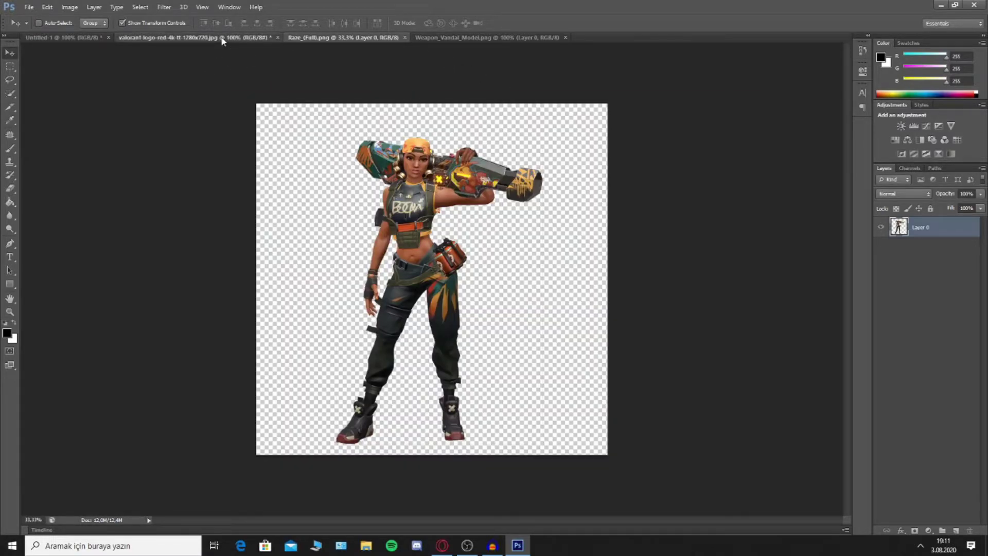
left_click(221, 40)
left_click(361, 38)
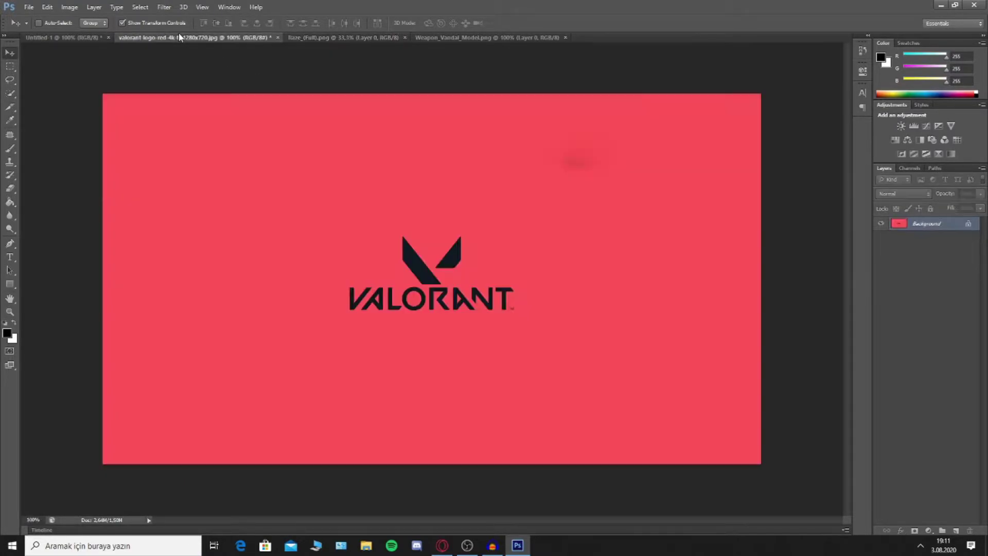
left_click_drag(148, 26, 309, 154)
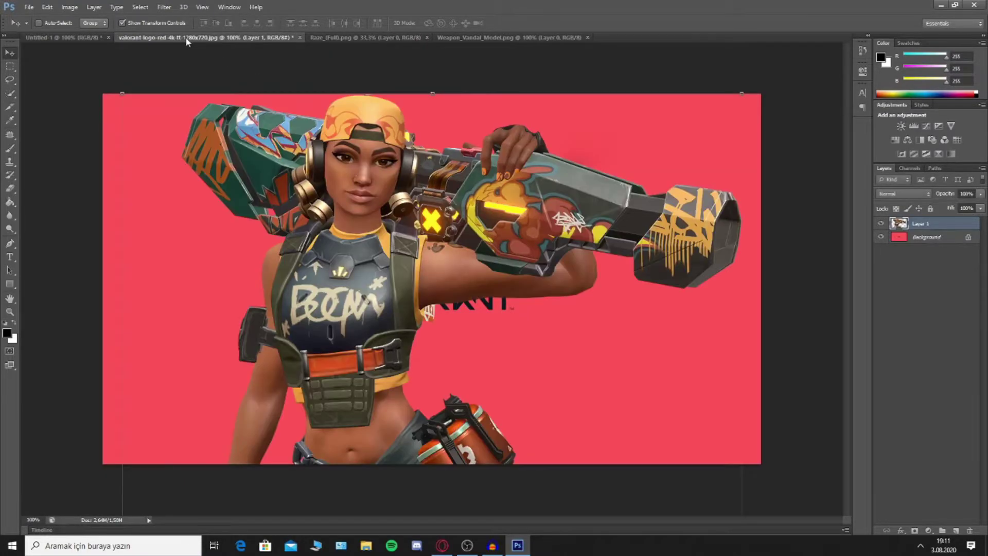
Scale Raze to about 40% and place it at the canvas's bottom-left beside the logo
left_click_drag(343, 186, 347, 215)
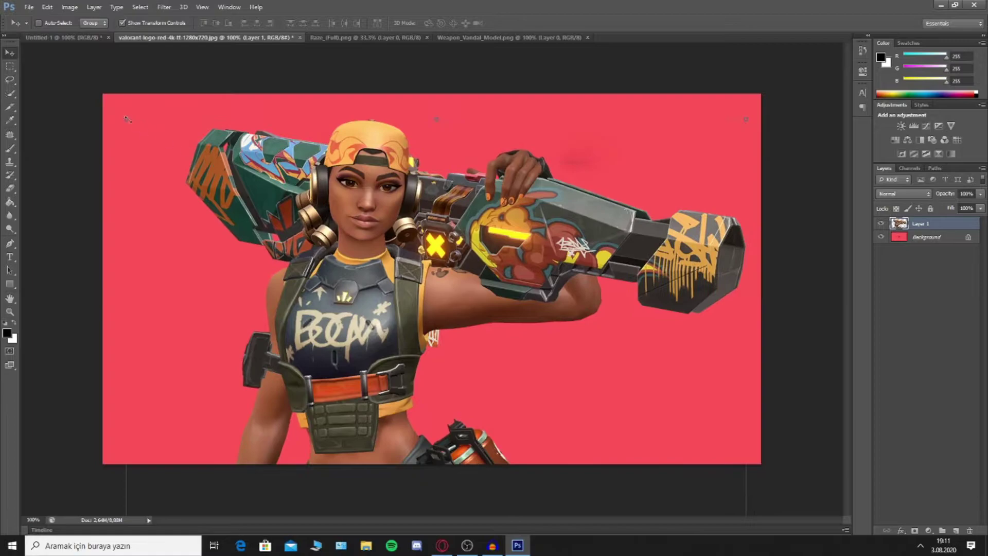
left_click_drag(129, 119, 298, 248)
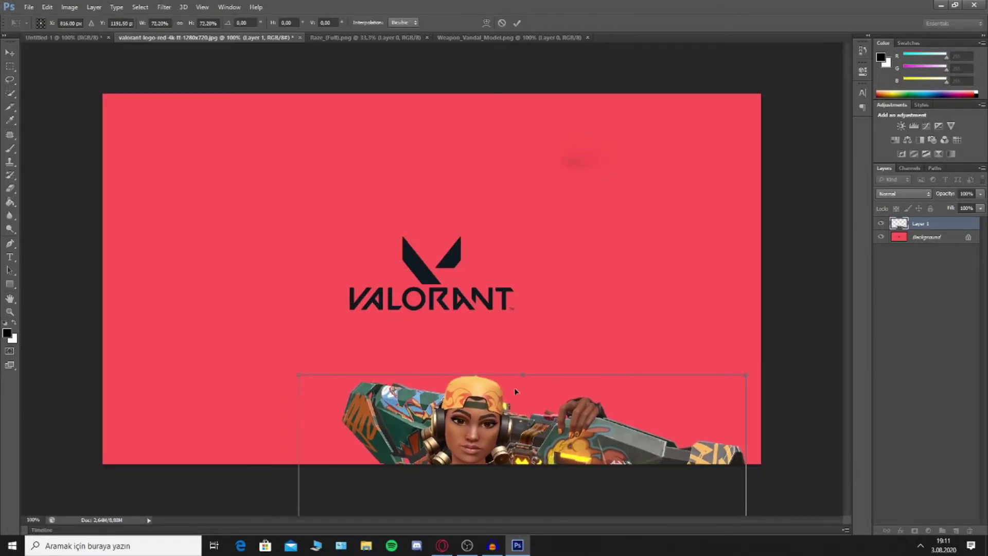
mouse_move(520, 258)
left_mouse_down()
mouse_move(287, 156)
mouse_move(337, 147)
left_mouse_up()
left_click_drag(114, 131, 253, 336)
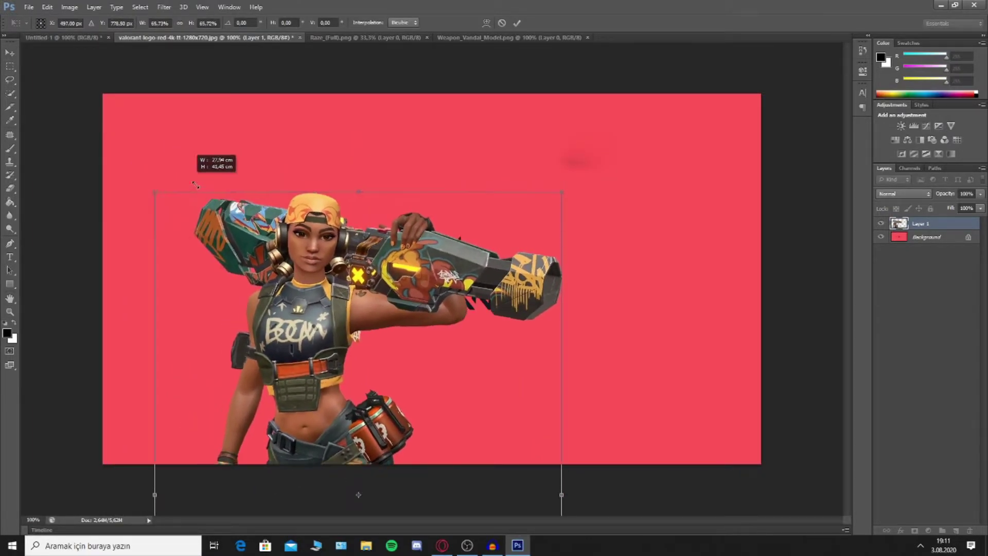
left_click_drag(406, 350, 248, 122)
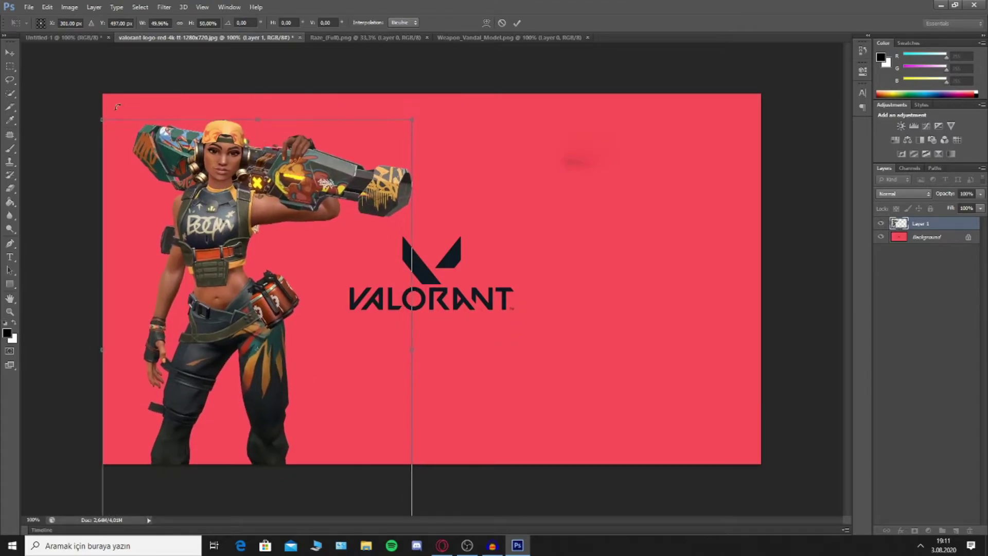
left_click_drag(95, 107, 154, 164)
left_click_drag(248, 233, 228, 146)
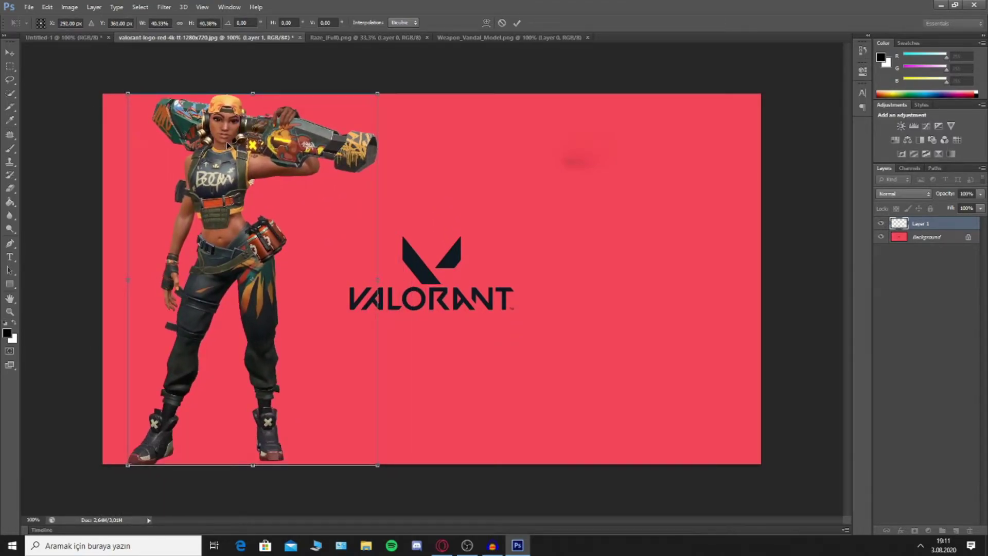
left_click_drag(378, 93, 376, 94)
left_click_drag(323, 122, 322, 127)
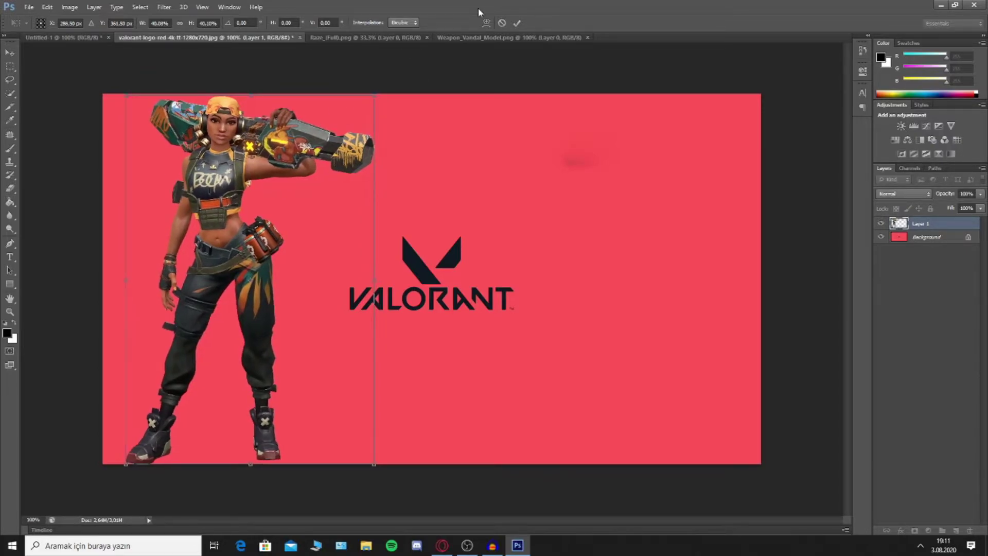
left_click(516, 23)
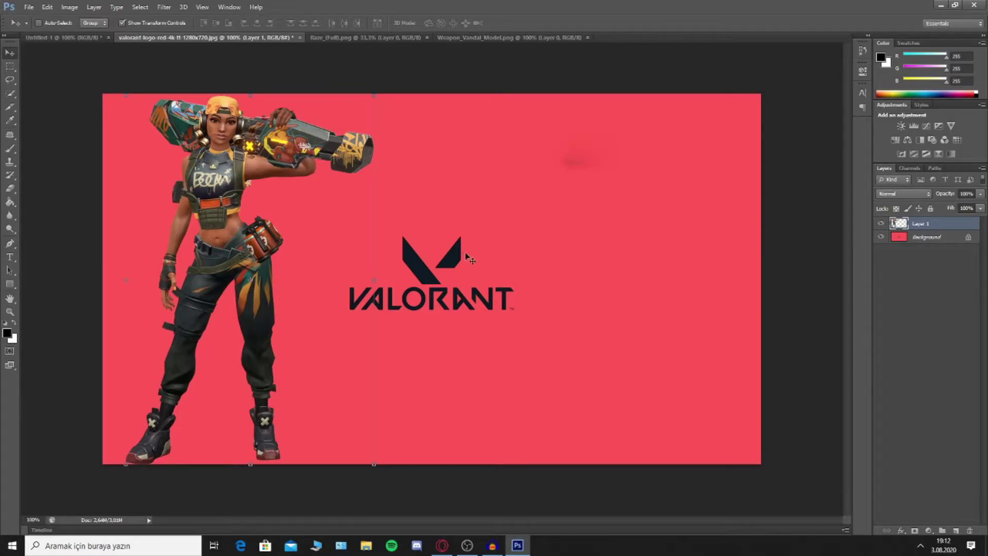
Copy the Vandal rifle from Weapon_Vandal_Model into the Valorant logo document
left_click(397, 36)
left_click(486, 37)
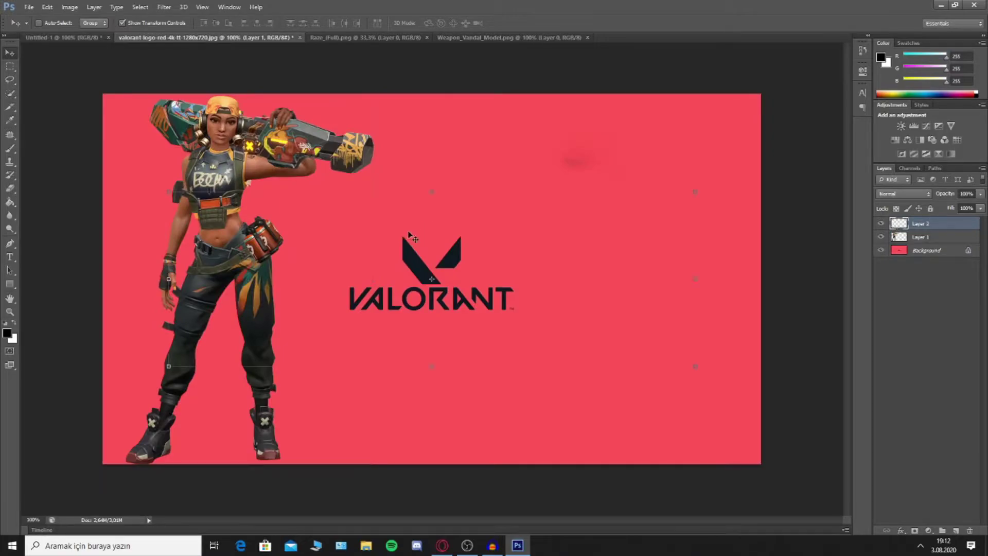
left_click_drag(486, 50, 76, 147)
left_click_drag(481, 266, 515, 285)
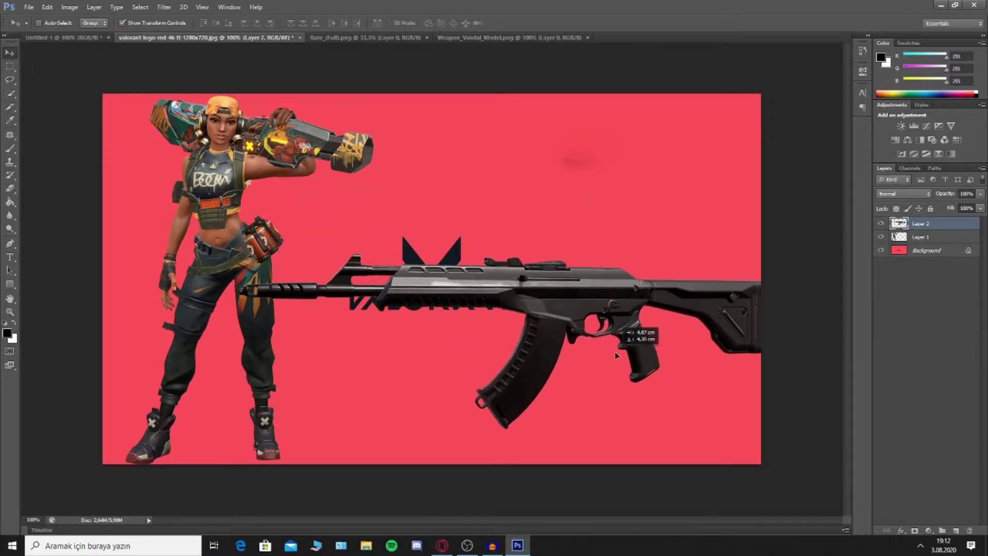
Try resizing and tilting the rifle into the top-right corner, then cancel the transform
key("ctrl+t")
left_click_drag(728, 386, 549, 332)
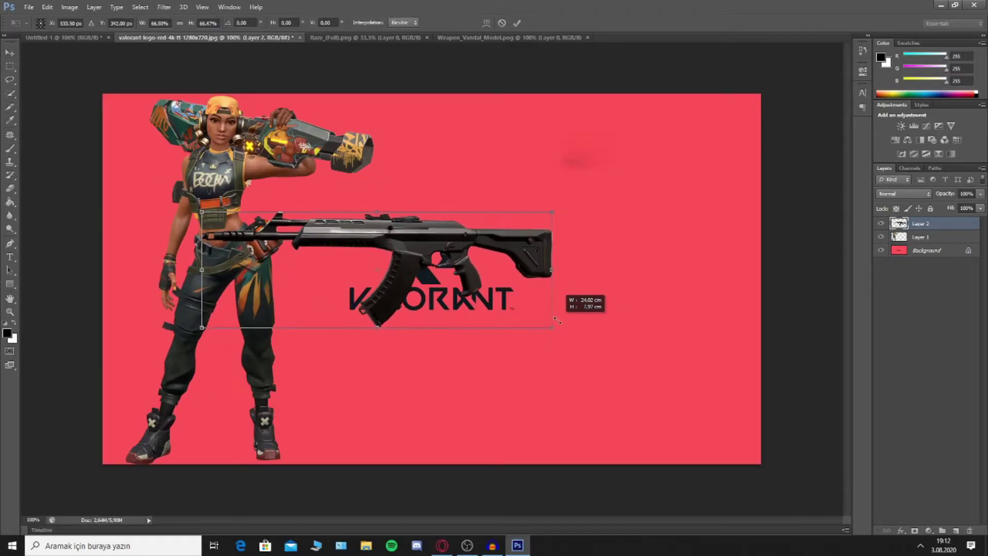
mouse_move(393, 248)
left_mouse_down()
mouse_move(593, 156)
mouse_move(600, 132)
mouse_move(600, 387)
mouse_move(605, 130)
mouse_move(539, 156)
left_mouse_up()
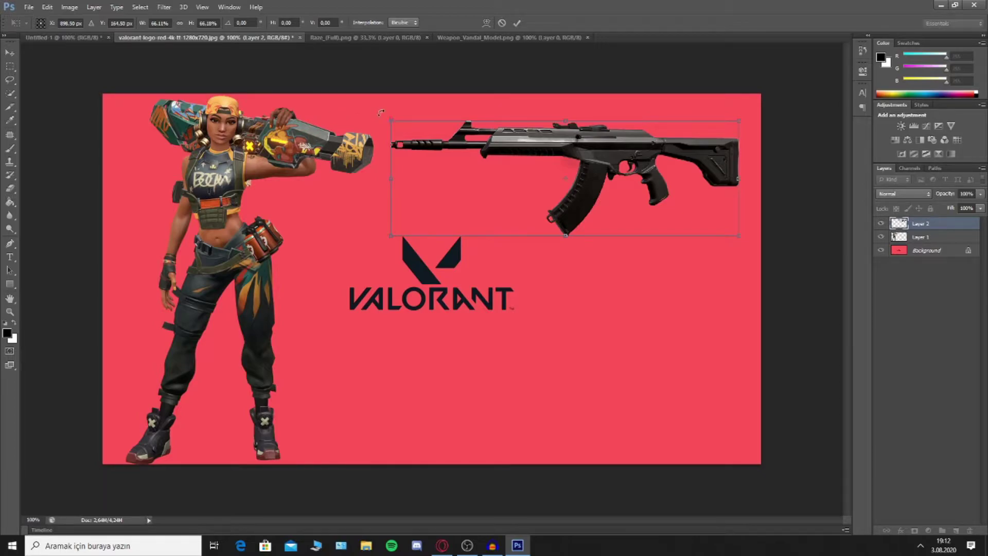
left_click_drag(381, 112, 344, 111)
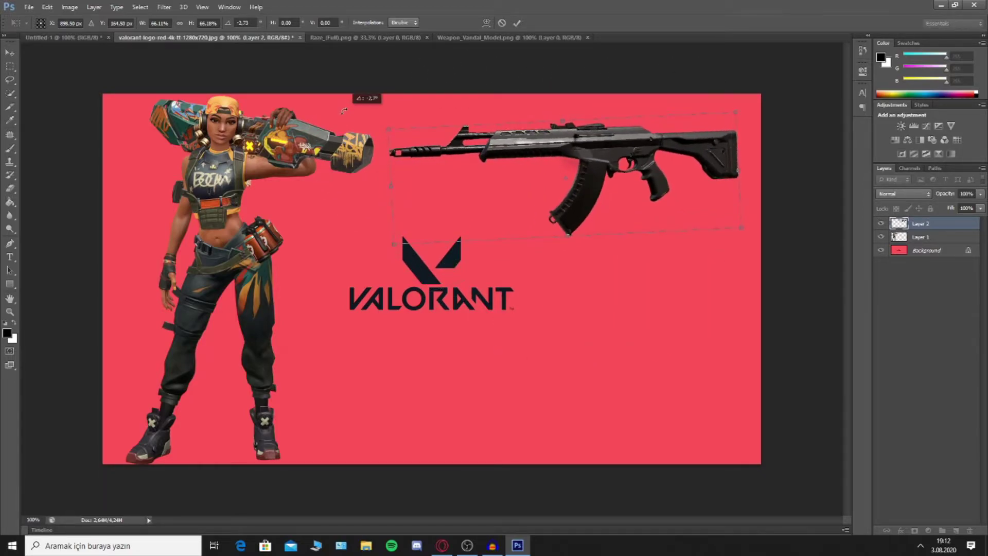
left_click_drag(343, 112, 393, 174)
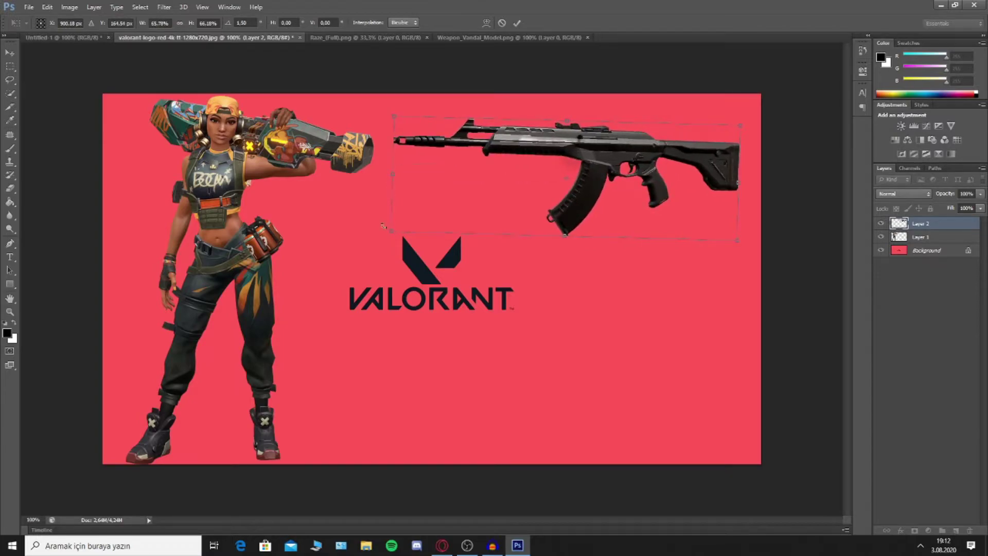
mouse_move(394, 234)
left_mouse_down()
mouse_move(676, 190)
mouse_move(400, 264)
mouse_move(525, 195)
left_mouse_up()
left_click_drag(679, 136, 692, 116)
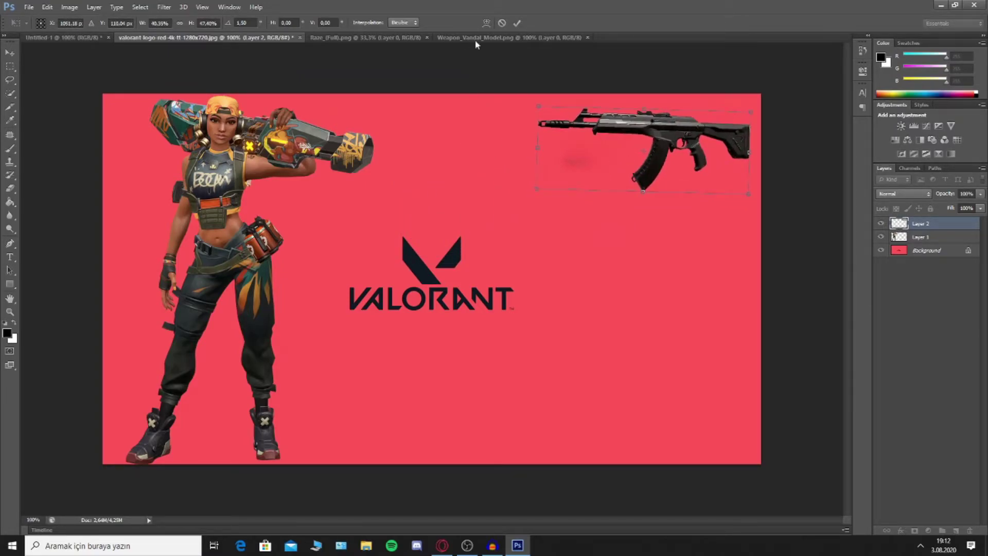
left_click(502, 23)
Scale the rifle to about 62% and place it at the canvas's top right
left_click_drag(591, 253, 571, 189)
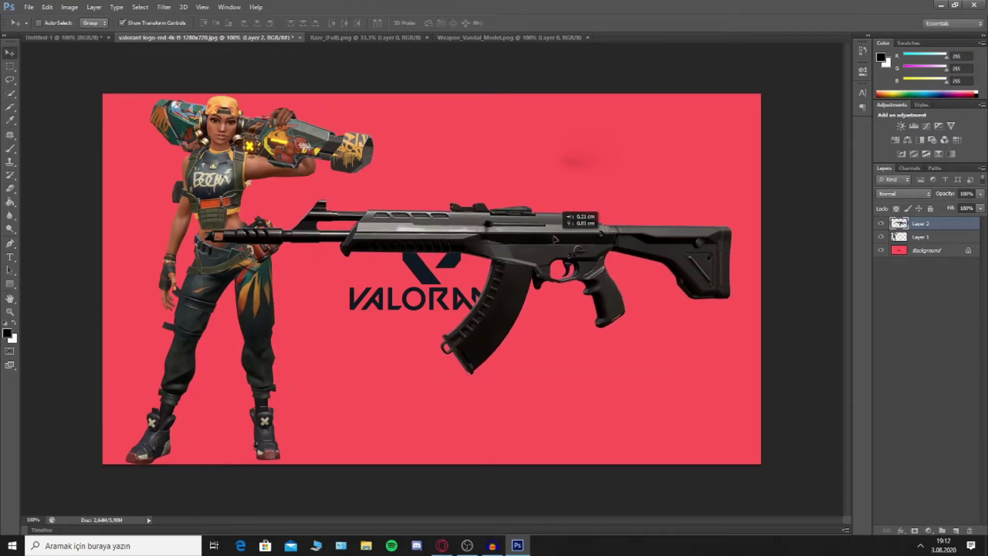
key("ctrl+t")
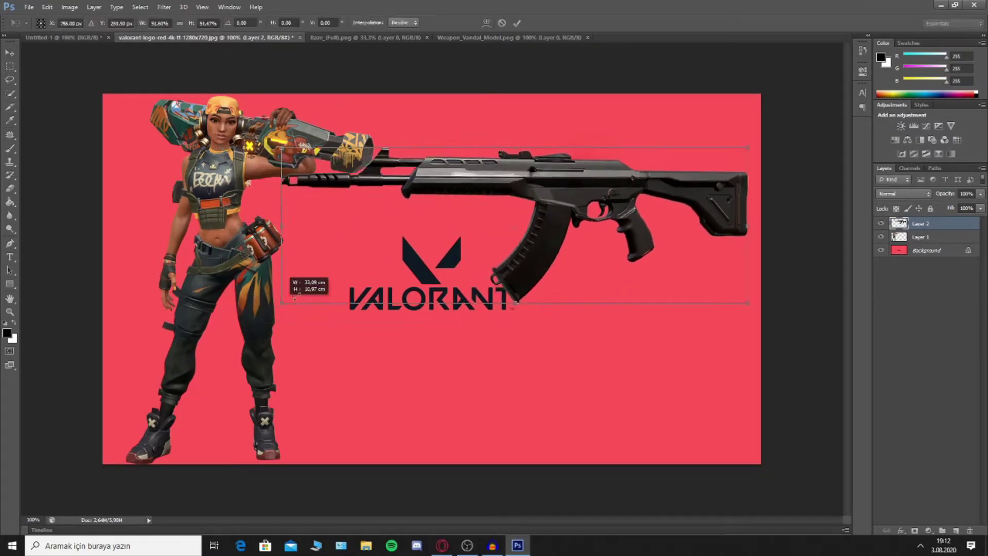
left_click_drag(222, 322, 409, 253)
mouse_move(583, 214)
left_mouse_down()
mouse_move(614, 163)
mouse_move(604, 162)
left_mouse_up()
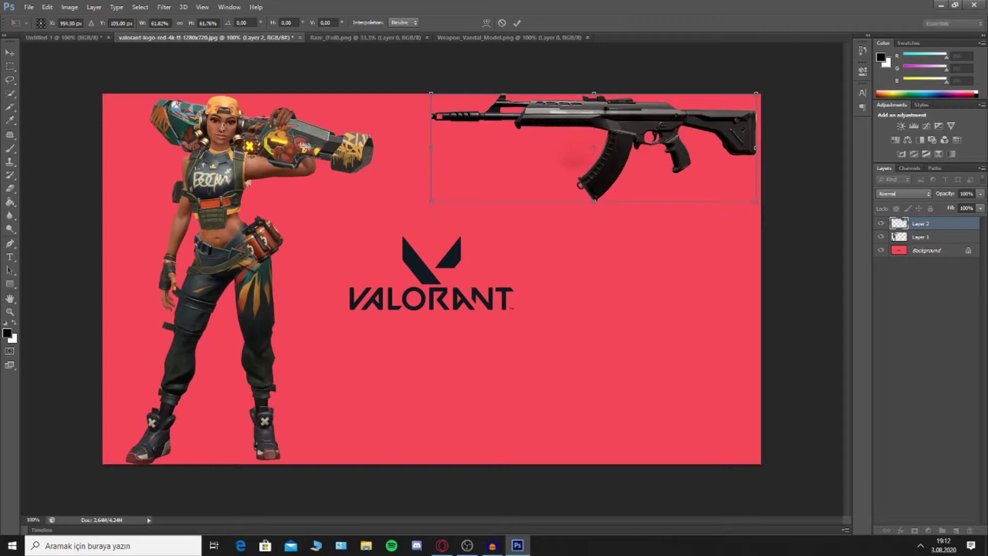
left_click(9, 255)
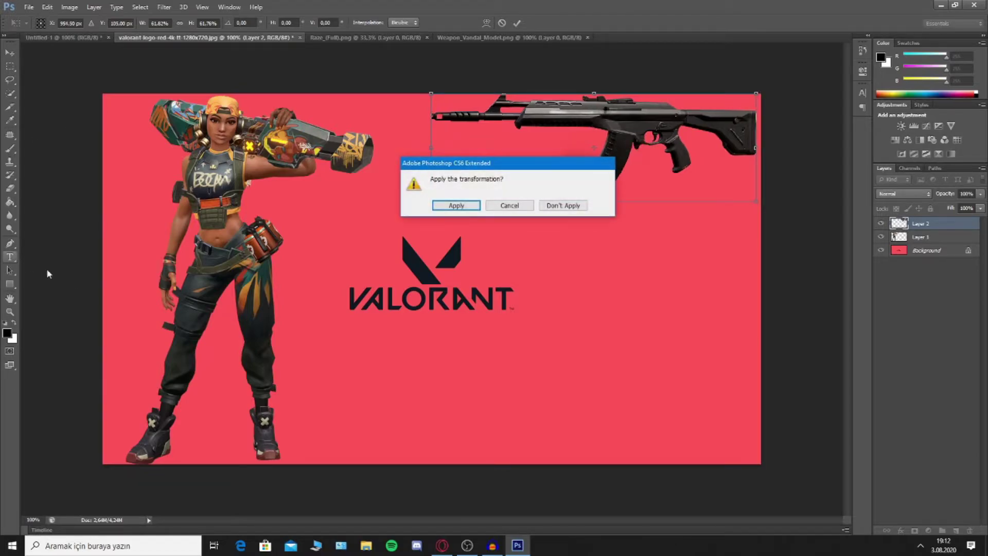
left_click(479, 206)
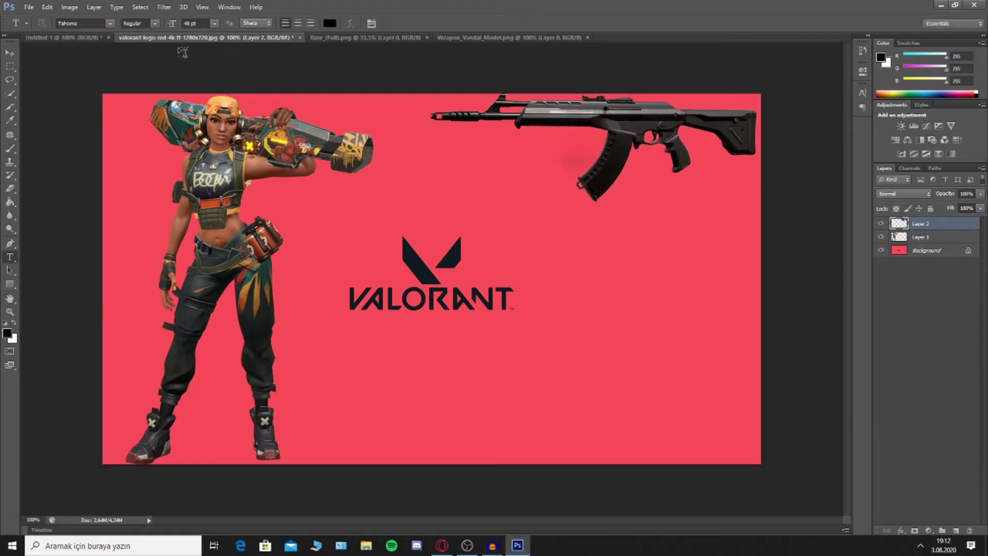
Choose American Captain as the type font, then open a new Opera browser tab
left_click(110, 23)
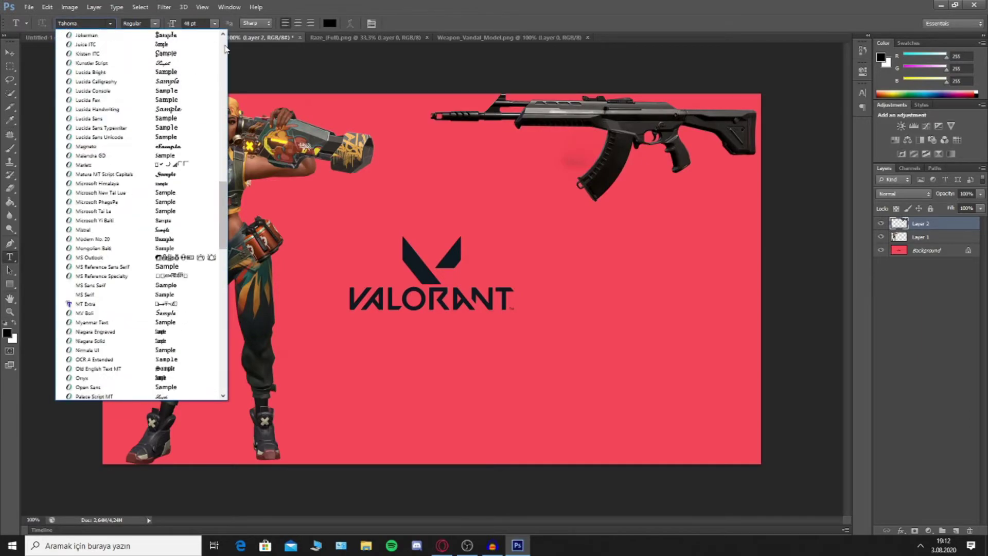
left_click_drag(223, 128, 224, 52)
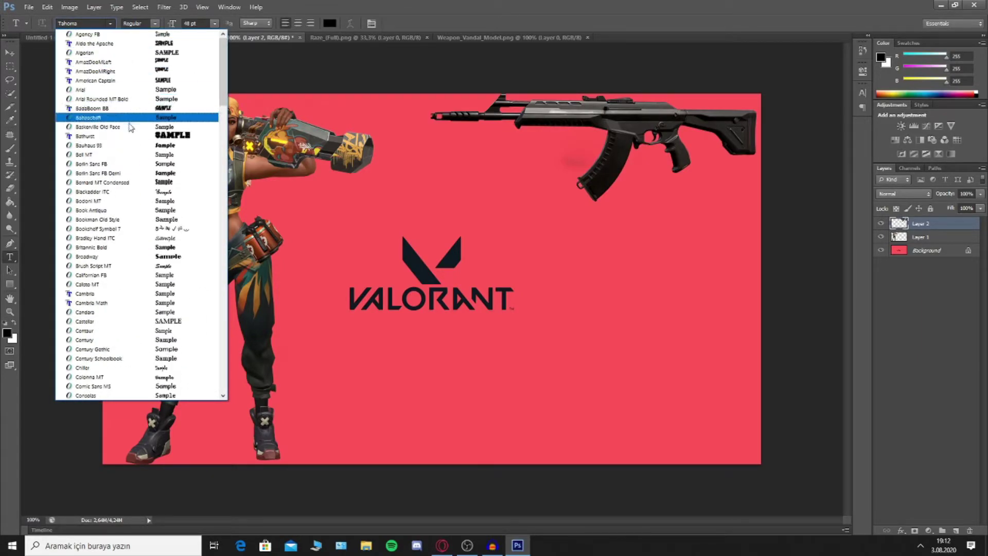
left_click(133, 81)
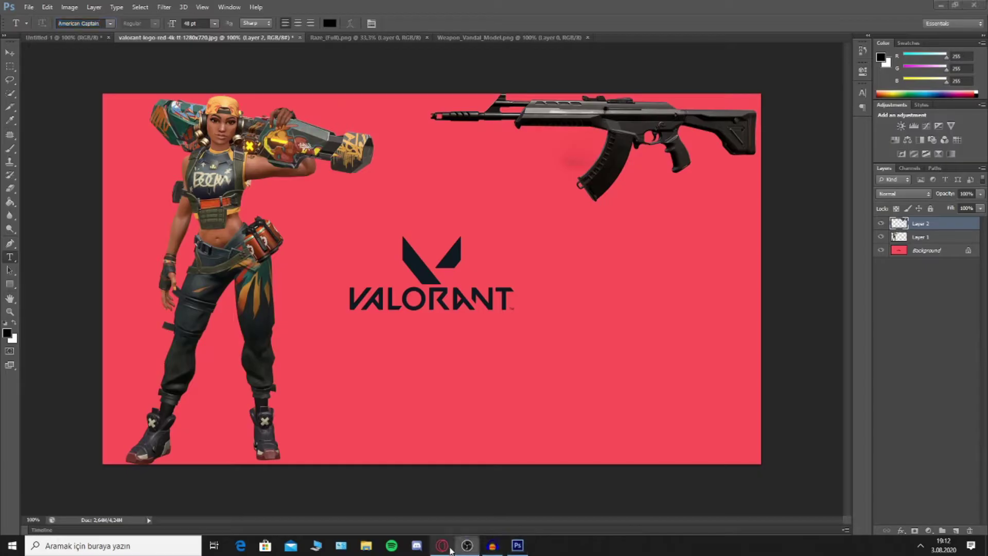
left_click(442, 545)
left_click(130, 8)
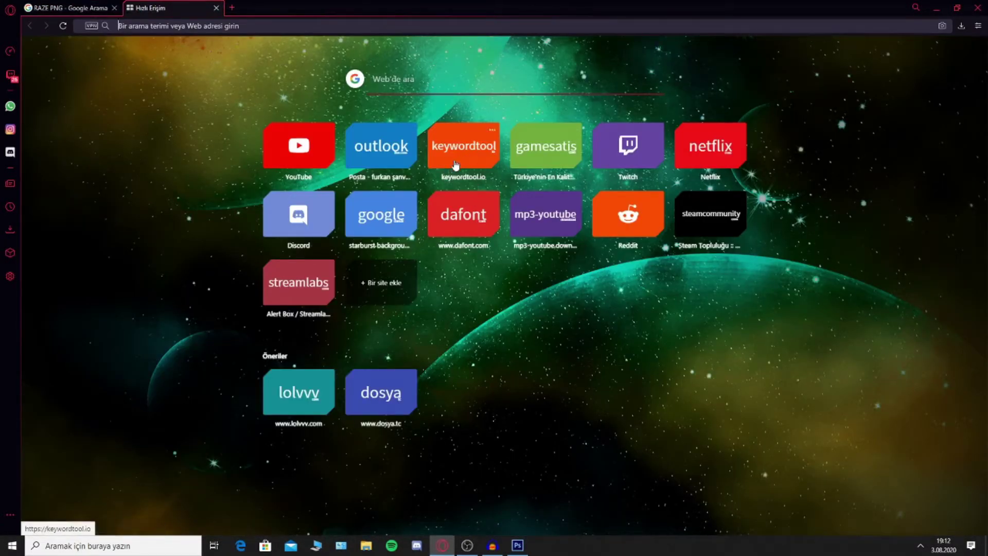
Browse dafont.com's Fancy > Comic font listings, then return to Photoshop
left_click(478, 231)
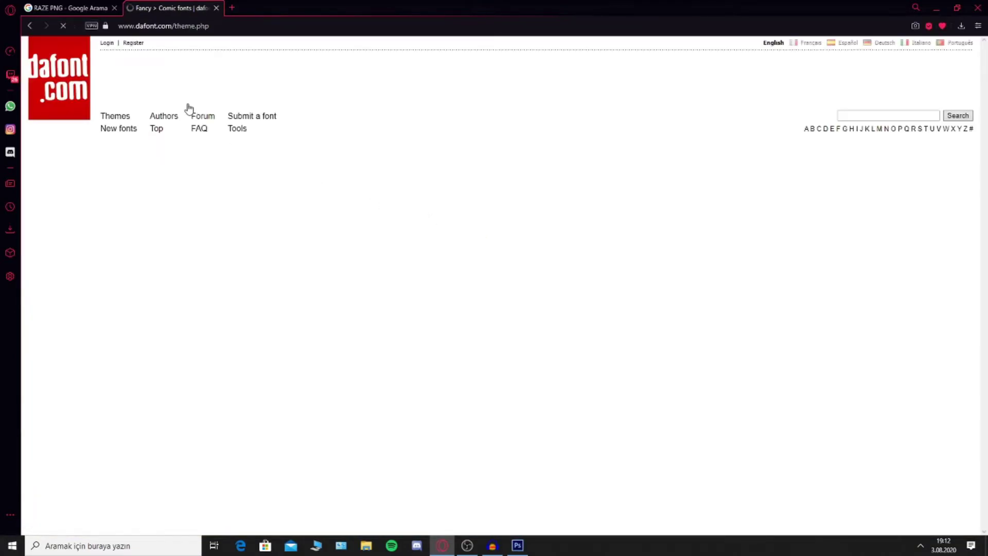
scroll(425, 255, "down", 7)
scroll(91, 196, "up", 4)
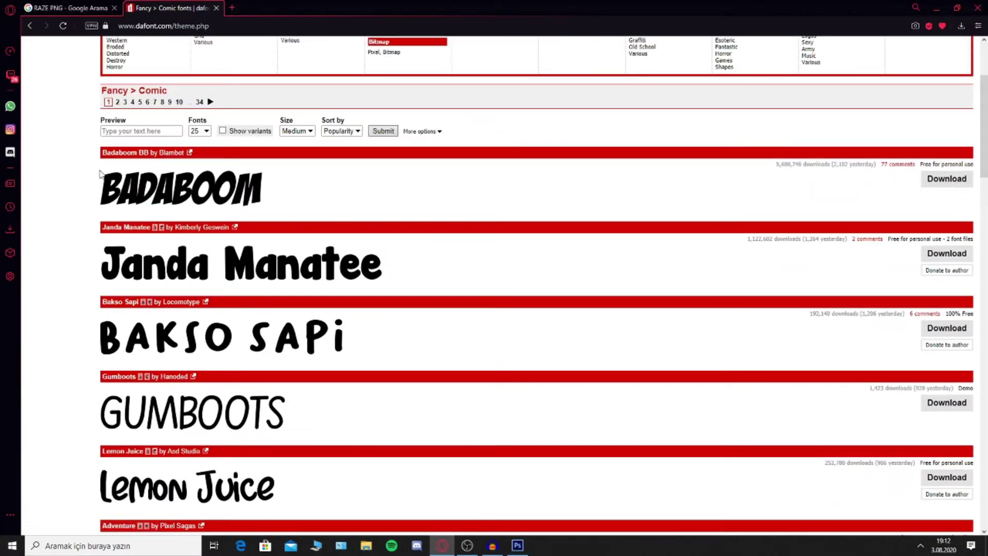
scroll(129, 222, "down", 8)
scroll(179, 252, "down", 10)
scroll(178, 253, "down", 10)
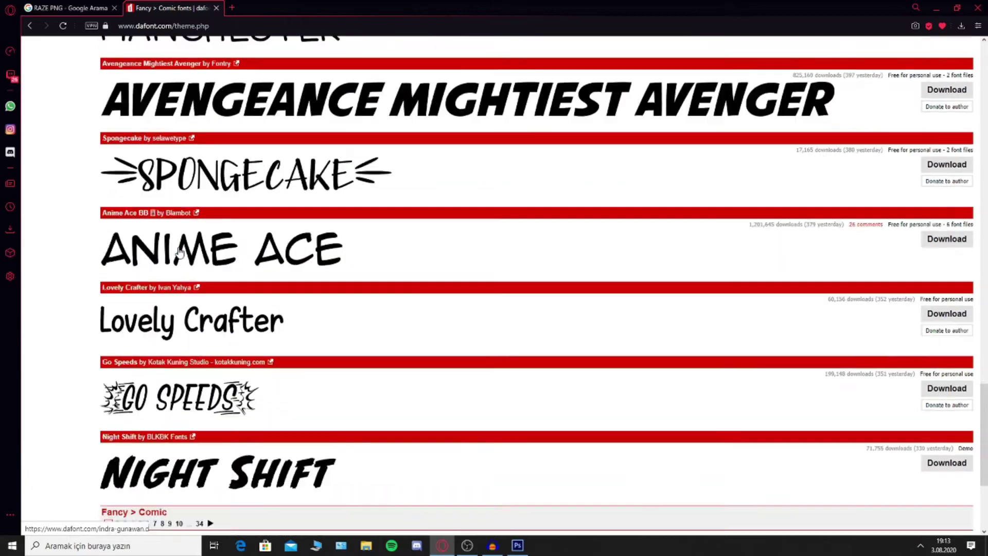
scroll(179, 252, "down", 3)
left_click(153, 27)
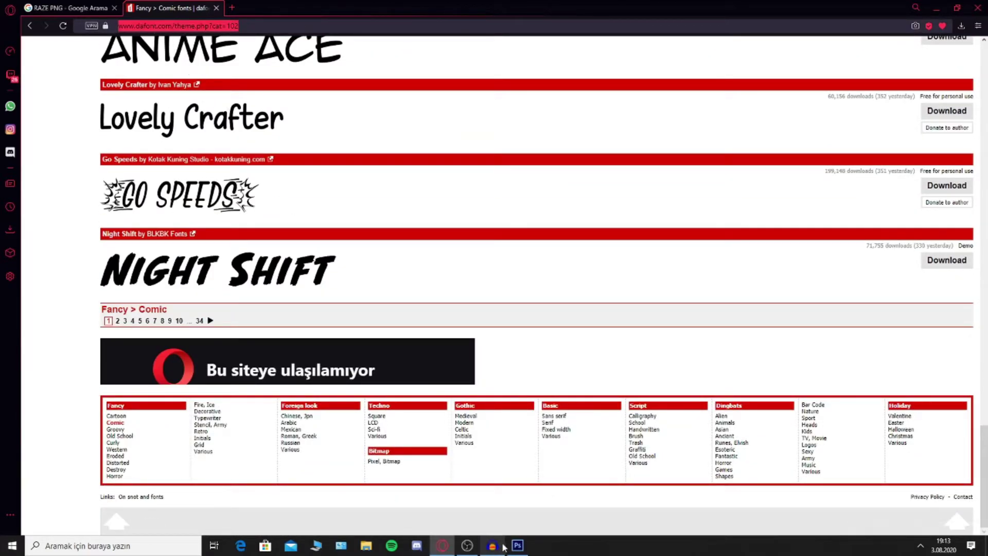
left_click(518, 546)
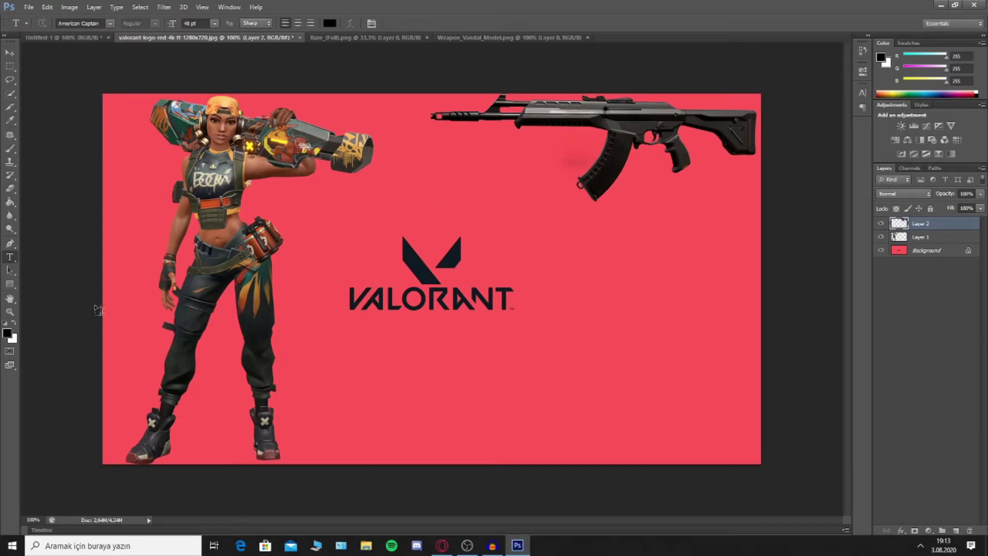
Start a text line below the logo and type 'VANDAL SPRAY NASı', undoing a mistyped word
left_click(399, 363)
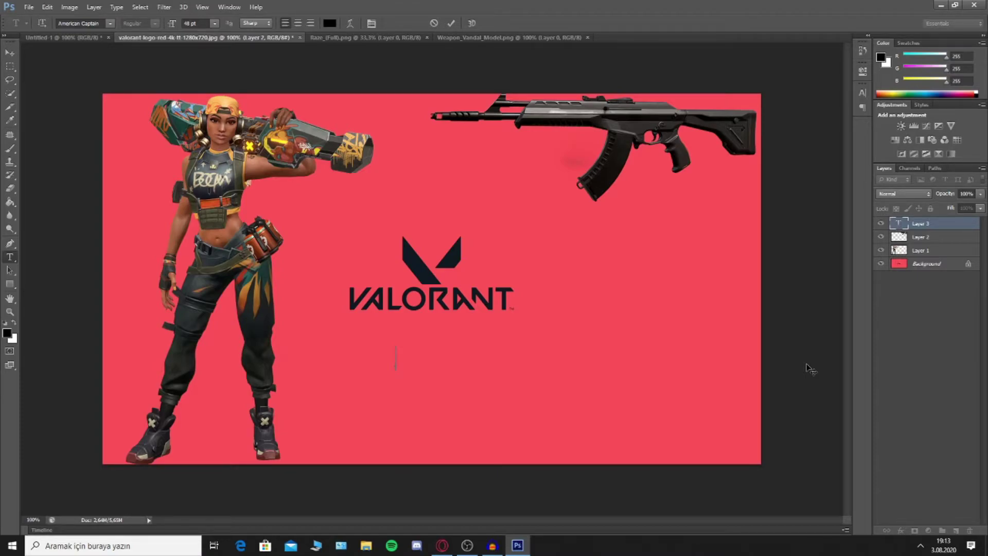
type("VALORANT")
key("ctrl+z")
type("ANDAL SPRAY")
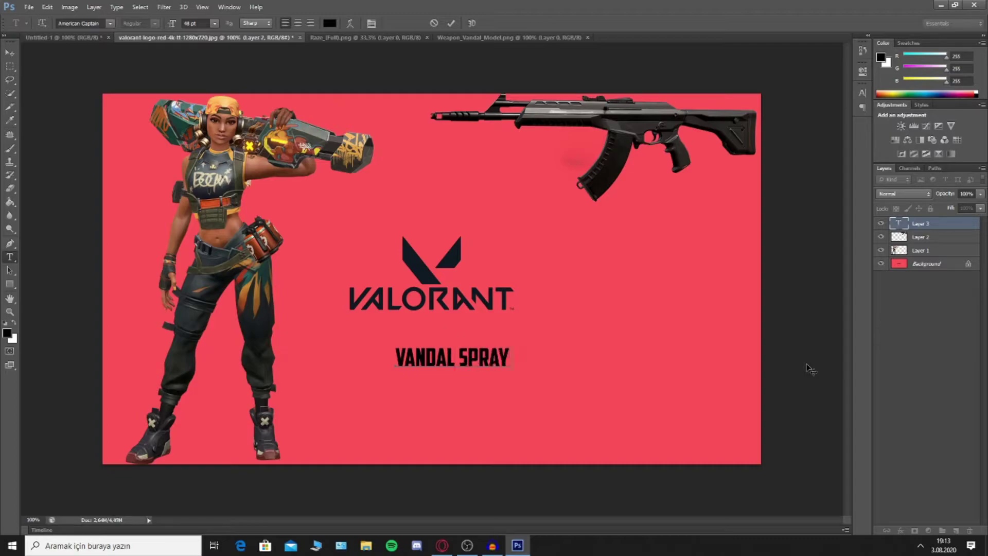
type(" NASı")
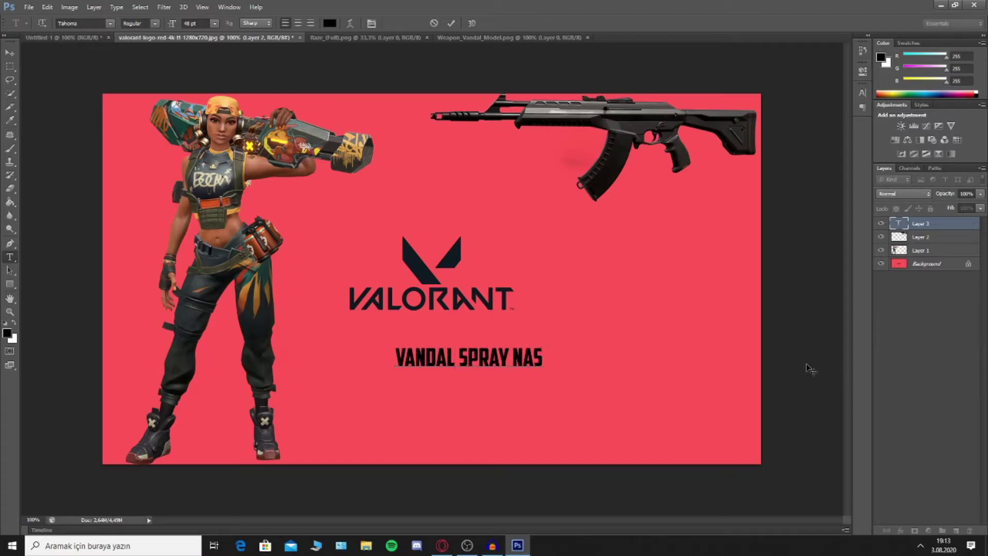
Set the title font to American Captain, finish 'NASIL YAPILIR', and commit the text
left_click(110, 23)
scroll(165, 35, "up", 5)
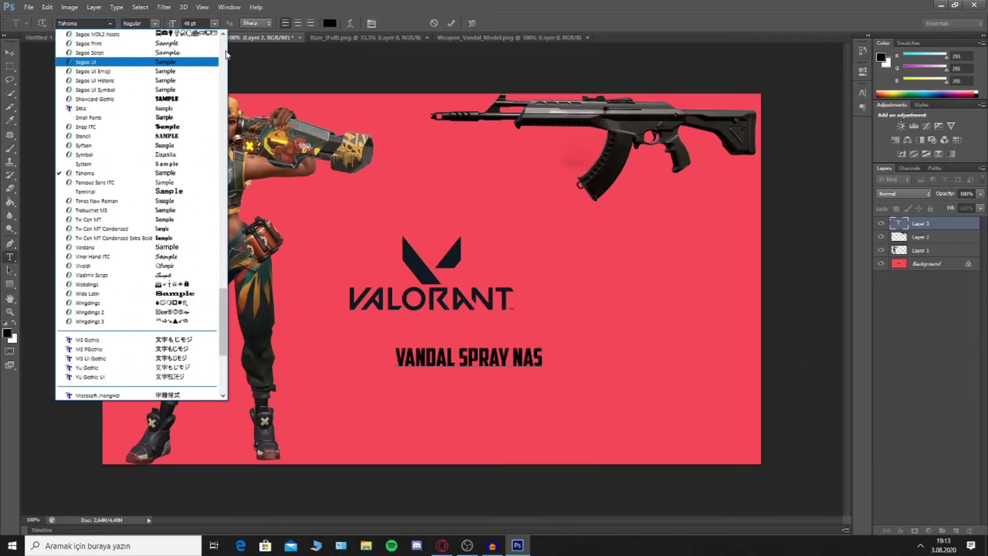
scroll(165, 35, "up", 5)
scroll(165, 35, "up", 5)
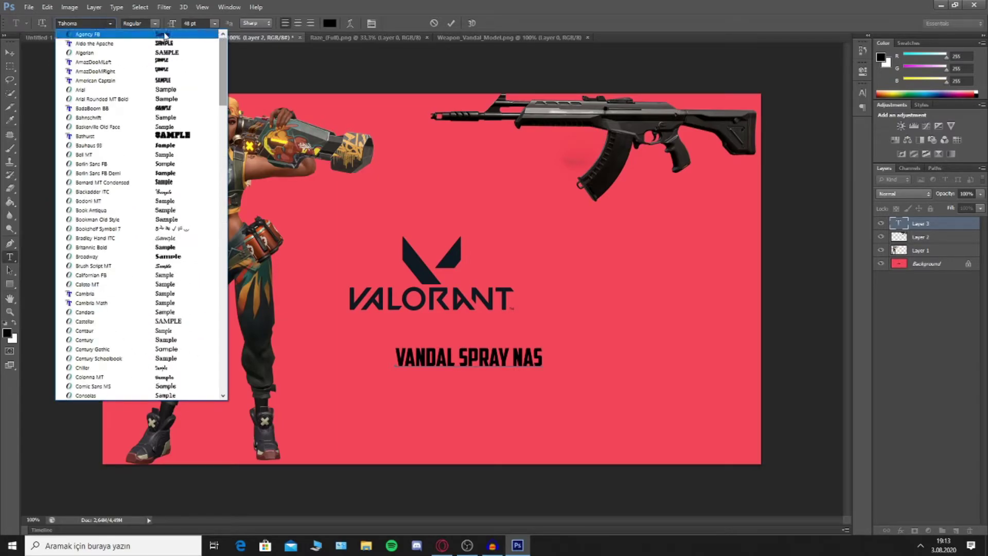
left_click(150, 80)
type("IL Y")
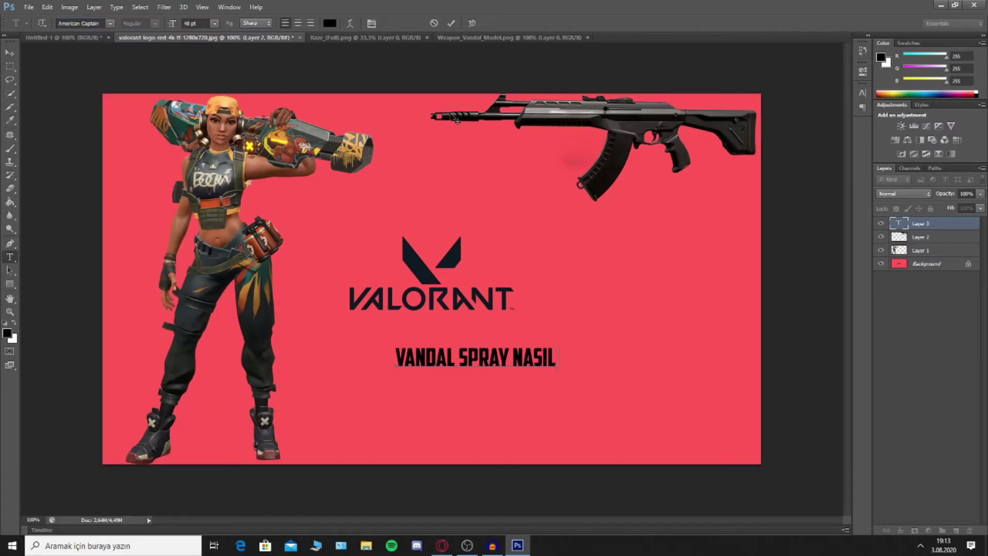
type("APILIR")
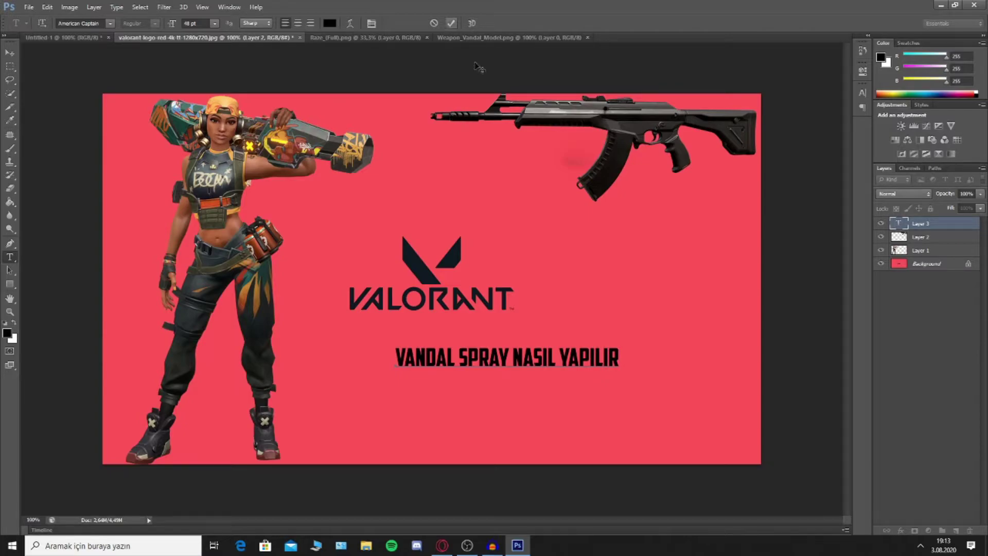
left_click(451, 25)
left_click(10, 52)
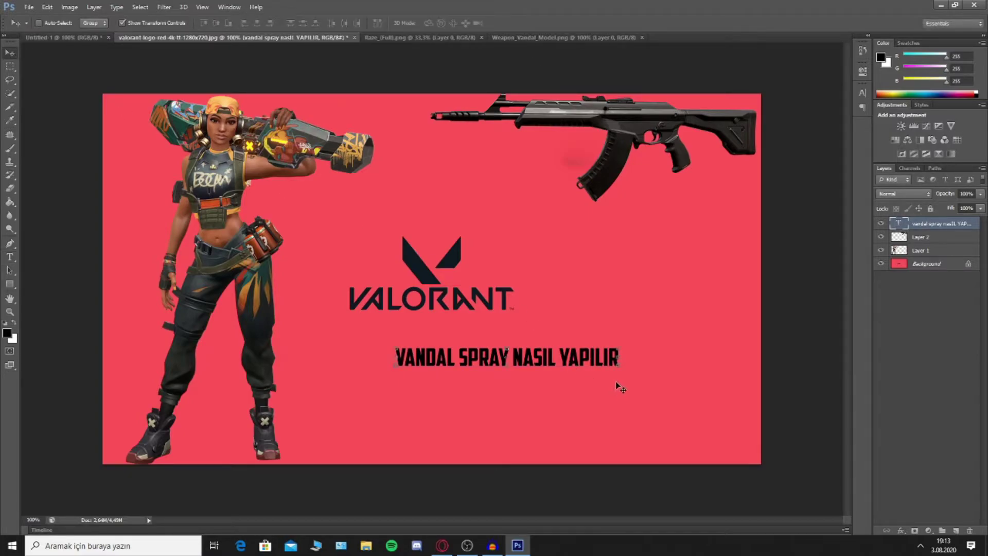
Scale the title to about 206% by 218% and align it beside Raze under the logo
mouse_move(620, 368)
left_mouse_down()
mouse_move(857, 489)
mouse_move(721, 422)
mouse_move(707, 389)
mouse_move(564, 380)
left_mouse_up()
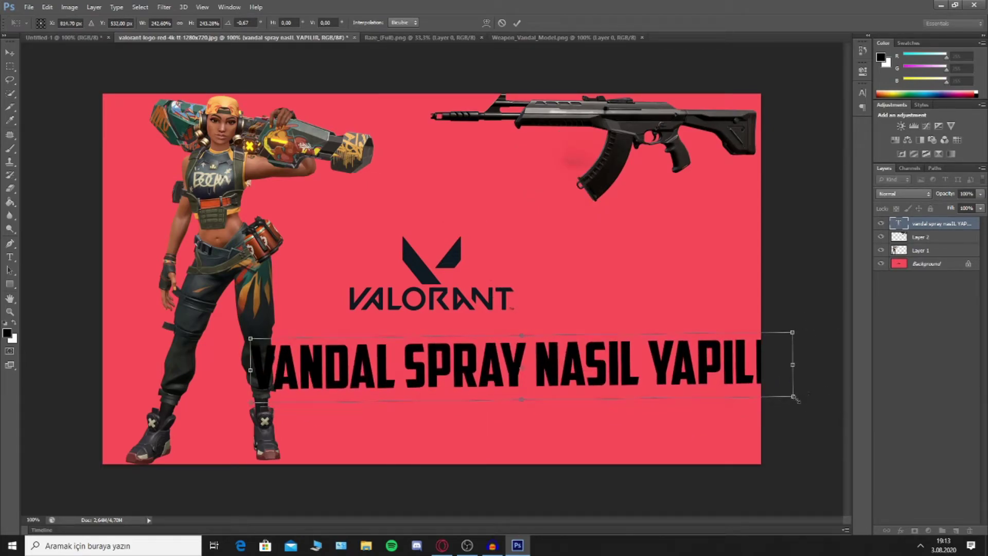
left_click_drag(794, 398, 762, 387)
left_click_drag(604, 353, 611, 353)
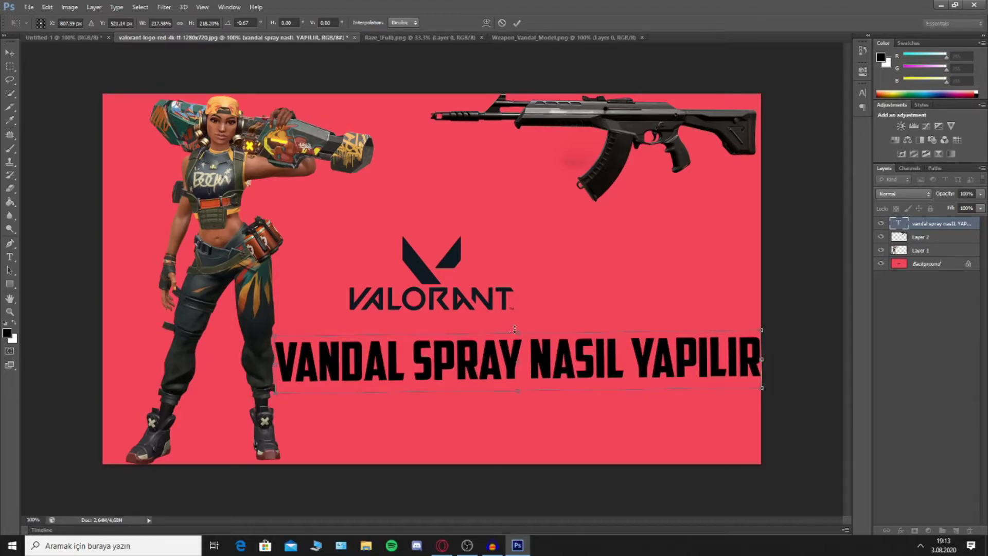
left_click_drag(514, 328, 268, 324)
left_click_drag(563, 366, 564, 359)
left_click_drag(762, 357, 741, 355)
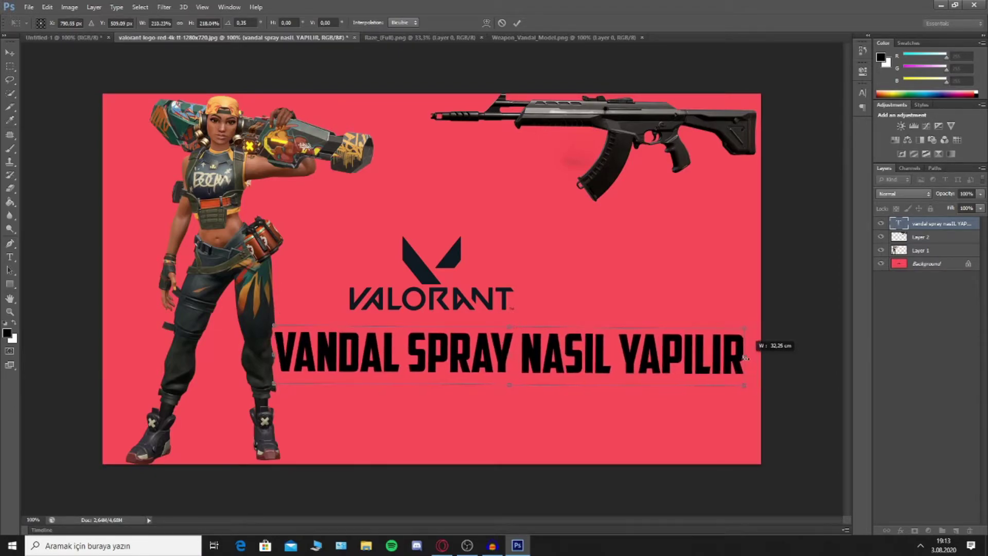
left_click_drag(589, 355, 595, 359)
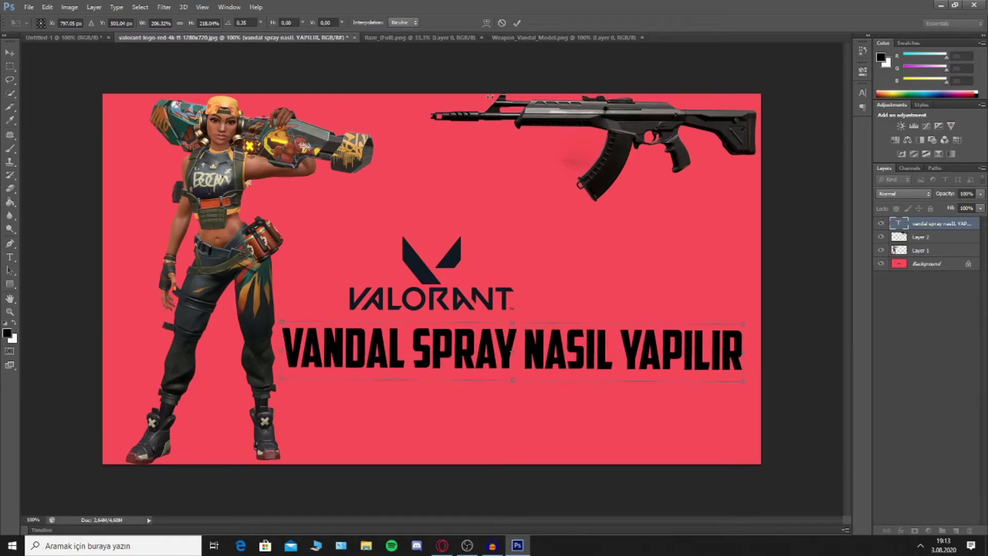
left_click(516, 22)
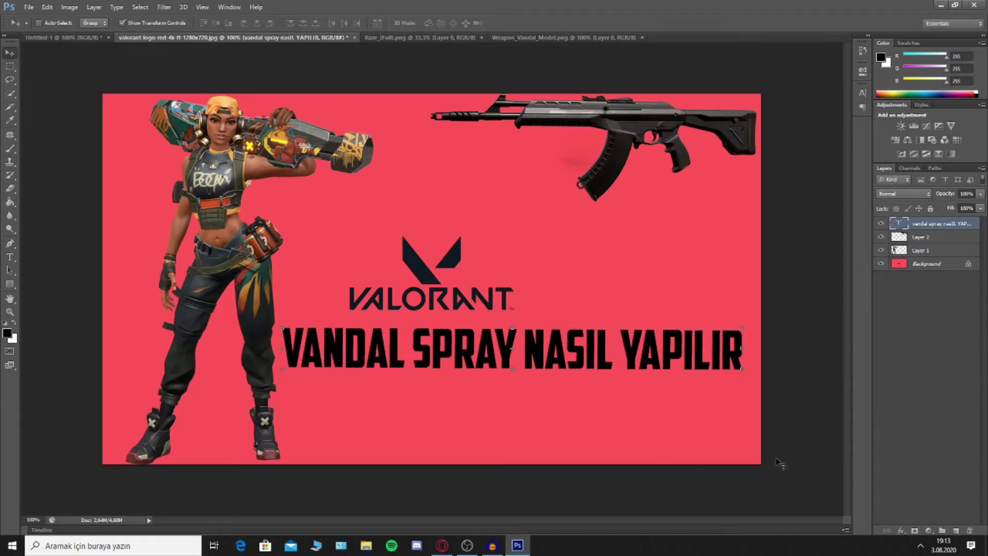
Add a white Stroke layer style to the title and nudge it into place
left_click(900, 530)
left_click(910, 431)
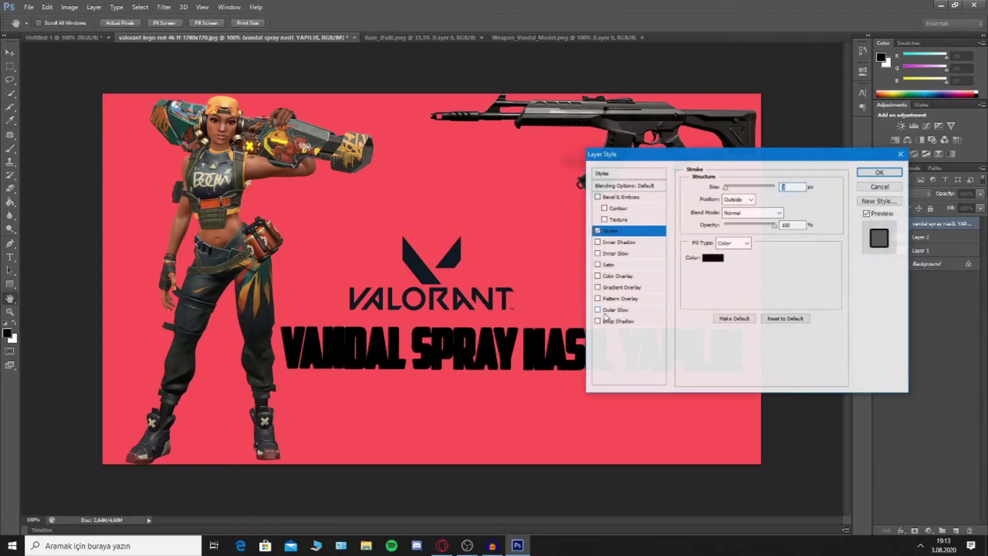
left_click(712, 258)
left_click(629, 189)
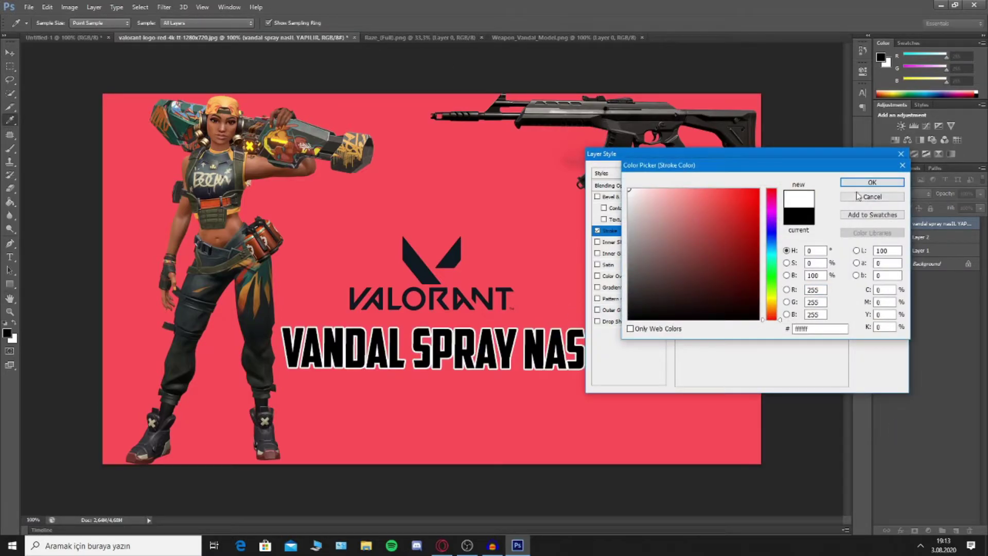
left_click(871, 182)
left_click(879, 170)
mouse_move(592, 355)
left_mouse_down()
mouse_move(587, 363)
mouse_move(597, 348)
mouse_move(638, 361)
left_mouse_up()
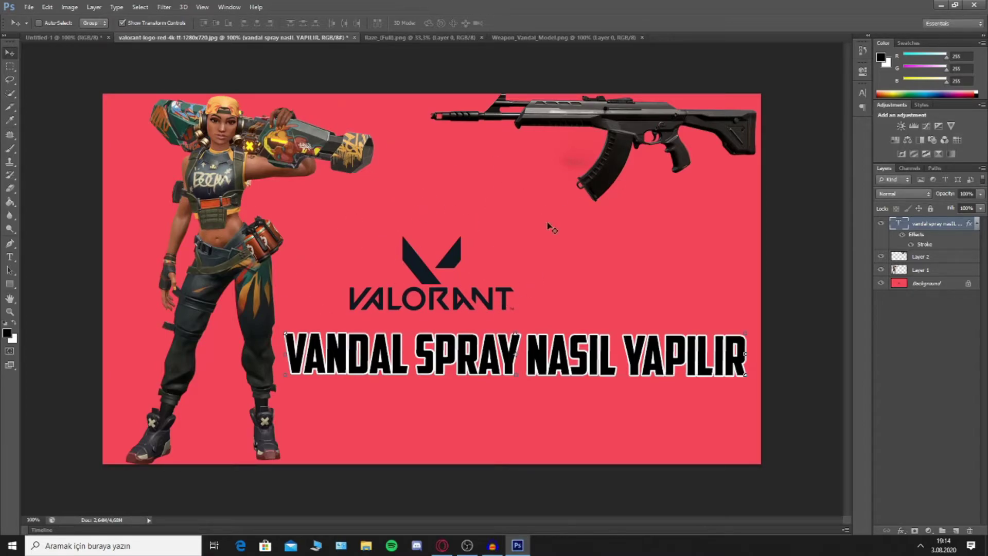
Close the Valorant, Weapon_Vandal_Model and Raze_(Full).png documents without saving
left_click(355, 38)
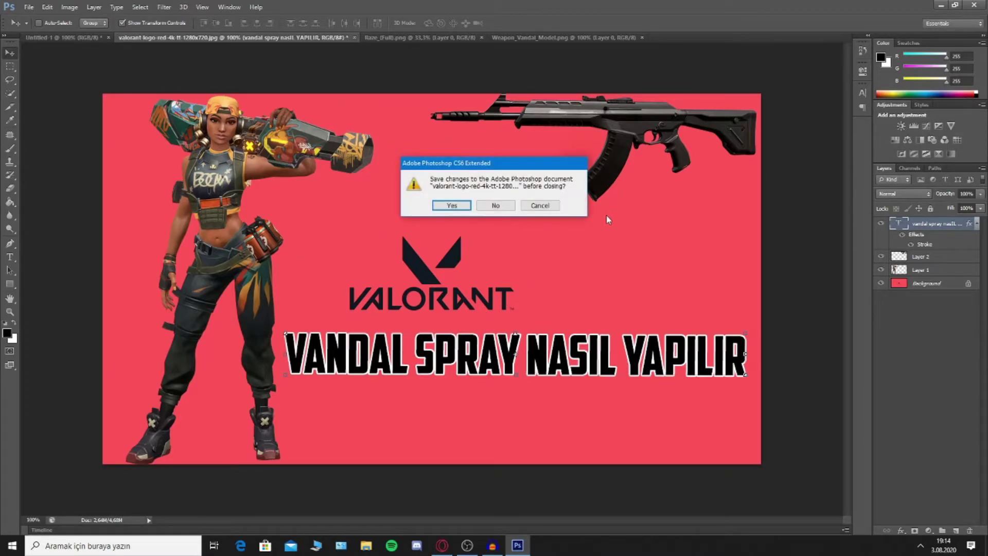
left_click(497, 205)
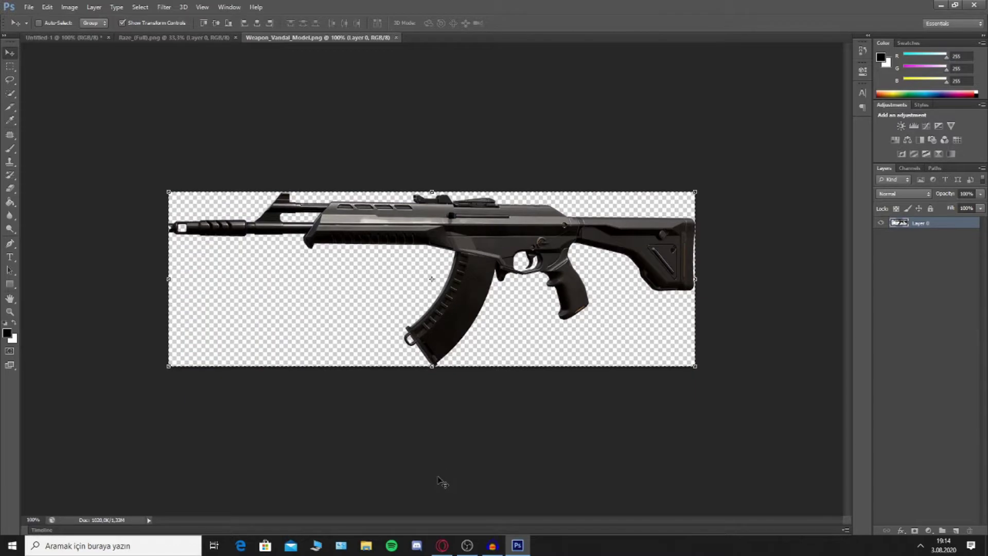
left_click(393, 37)
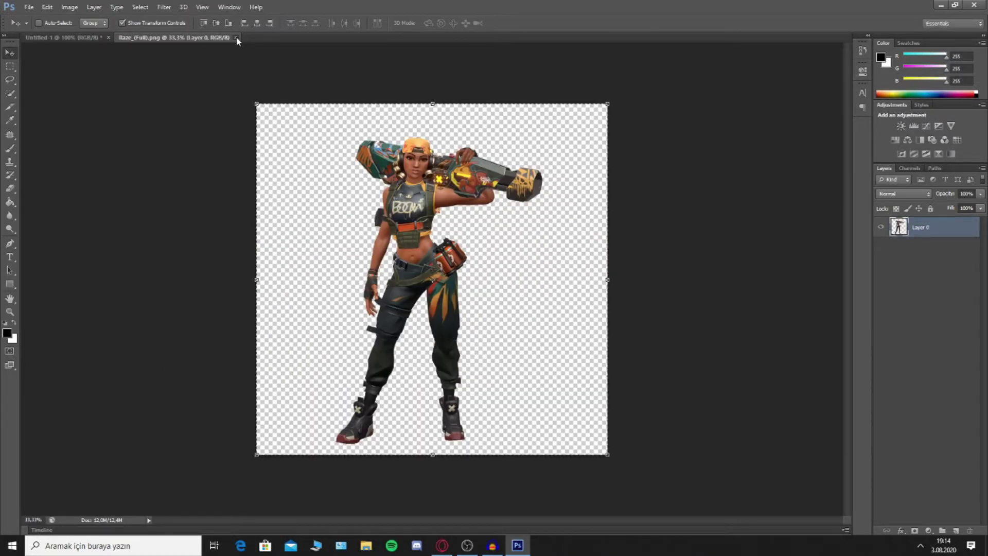
left_click(235, 37)
Open cs6 logo.png from disk via File > Open, then undo the last change
left_click(28, 7)
left_click(31, 24)
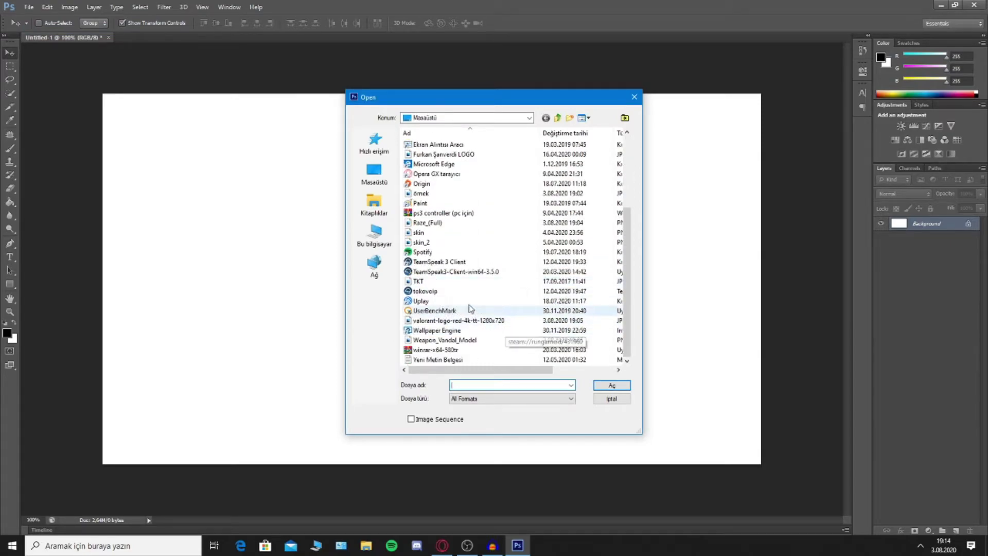
scroll(443, 222, "up", 1)
scroll(443, 222, "up", 2)
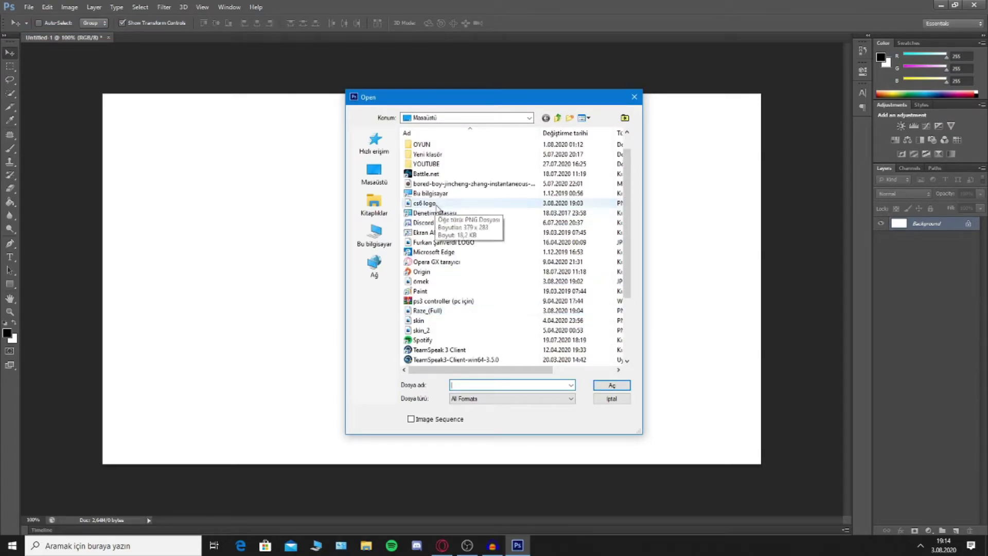
left_click(434, 213)
double_click(427, 203)
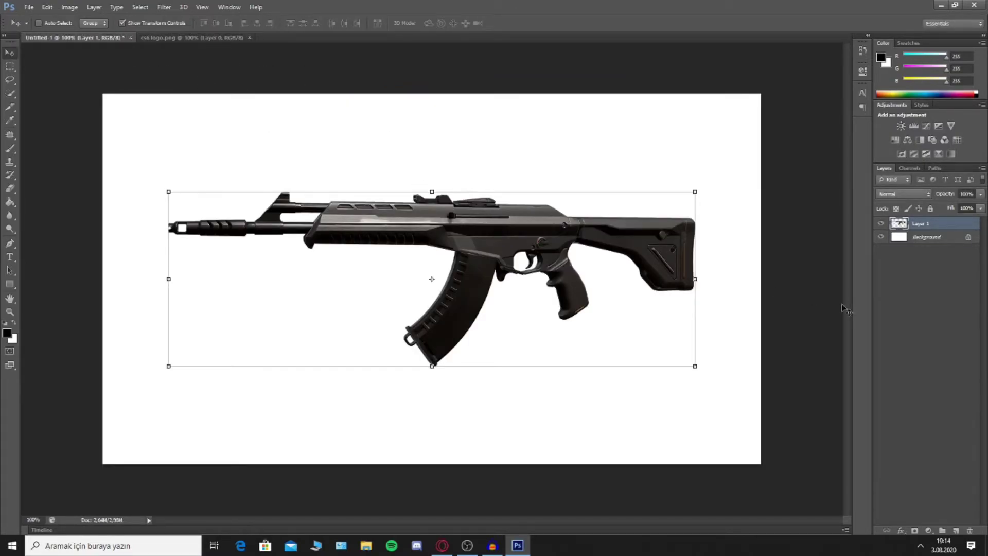
key("ctrl+z")
Copy the Ps logo from cs6 logo.png onto the white canvas and place it on the left
left_click(190, 38)
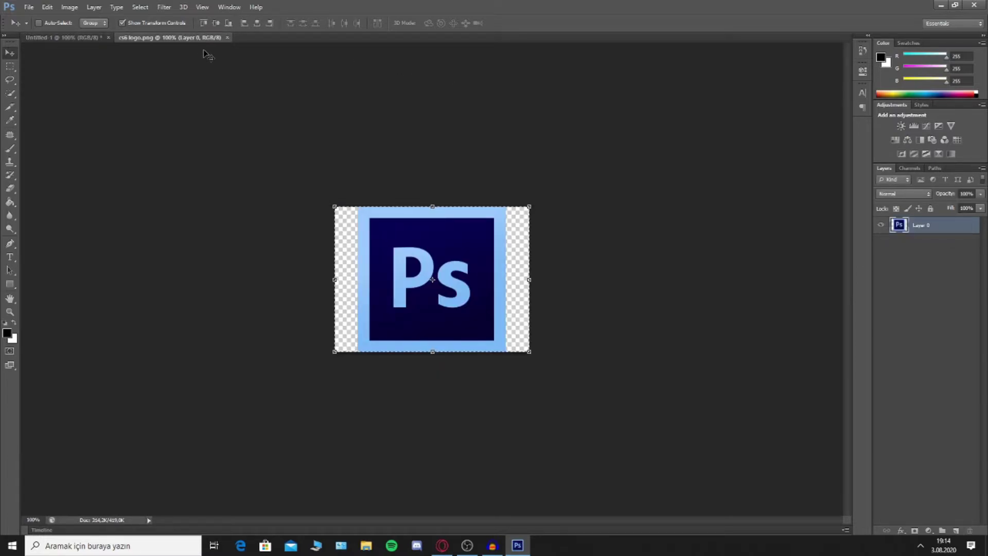
left_click_drag(203, 50, 507, 225)
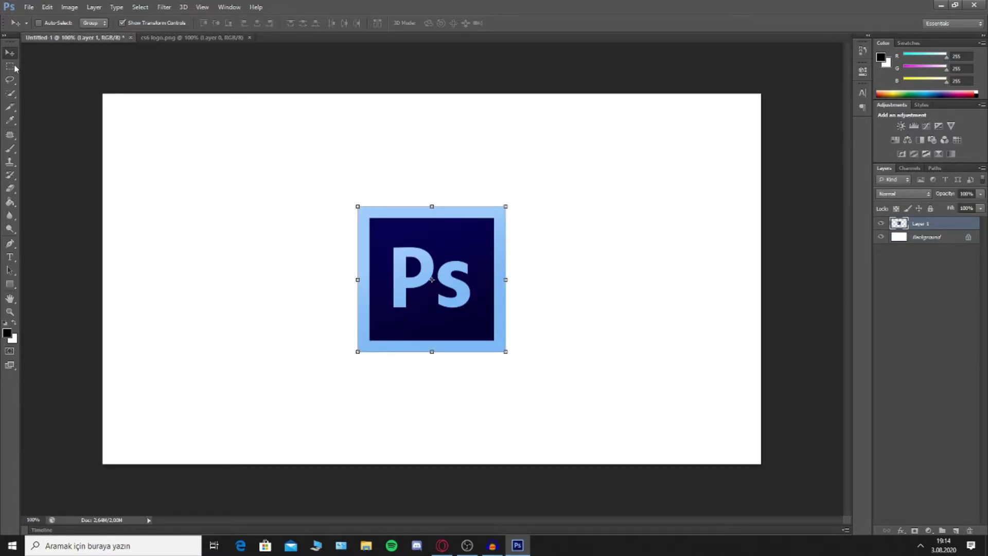
mouse_move(458, 277)
left_mouse_down()
mouse_move(267, 282)
mouse_move(278, 262)
left_mouse_up()
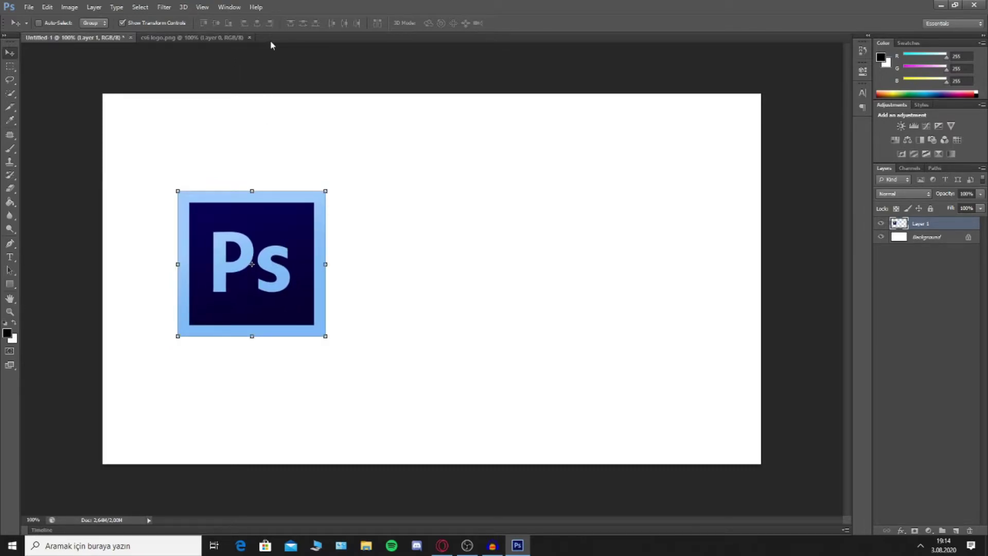
Open and dismiss the File > Open dialog, then switch to the Opera browser
left_click(69, 7)
left_click(29, 7)
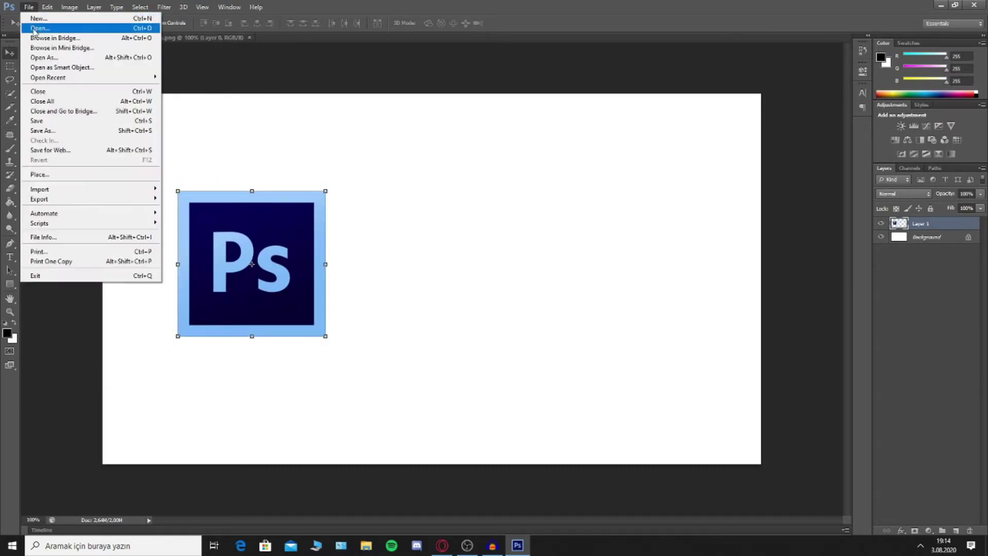
left_click(41, 26)
left_click(634, 97)
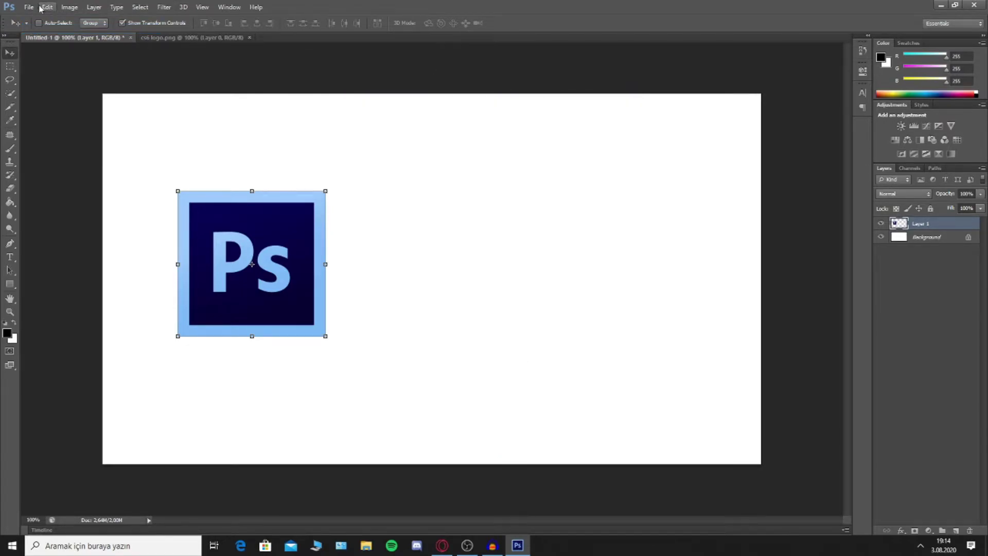
left_click(29, 7)
left_click(34, 29)
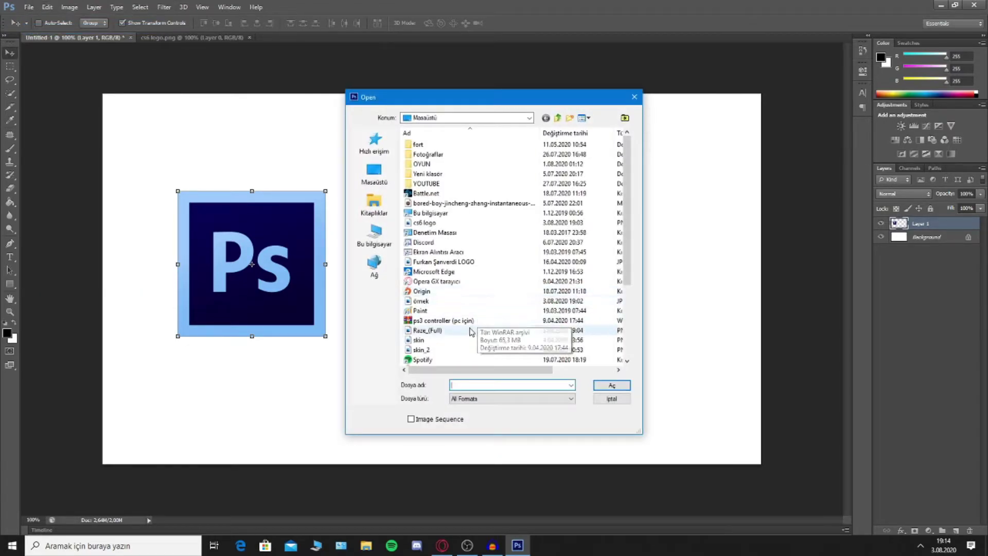
scroll(435, 346, "down", 2)
scroll(435, 346, "down", 2)
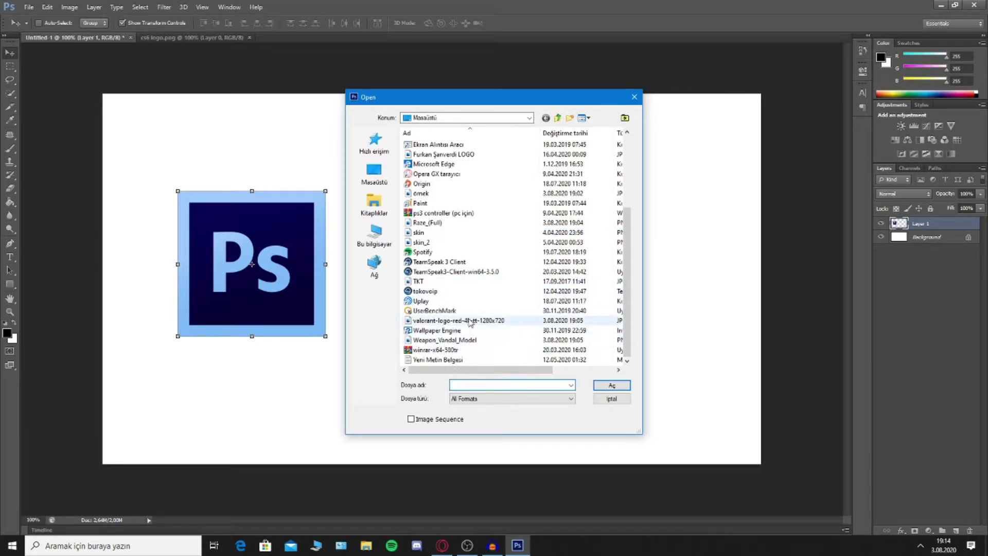
scroll(474, 321, "up", 4)
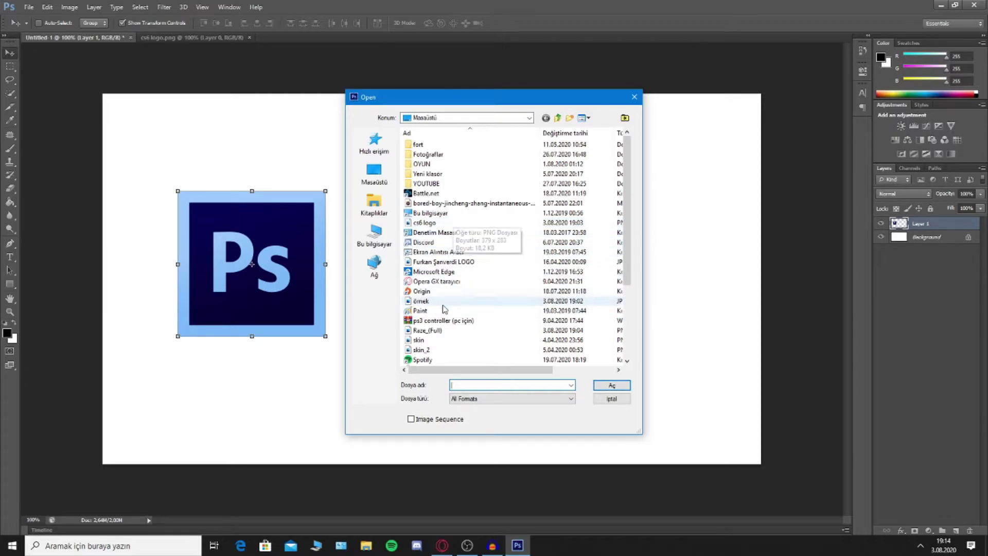
left_click(442, 545)
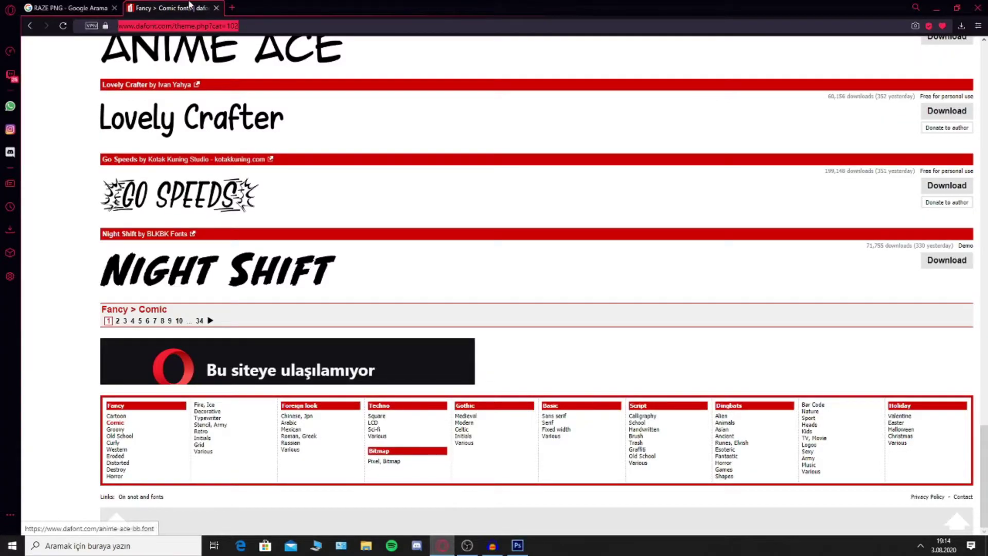
Search Google Images for 'top resmi'
key("ctrl+Tab")
scroll(171, 196, "down", 5)
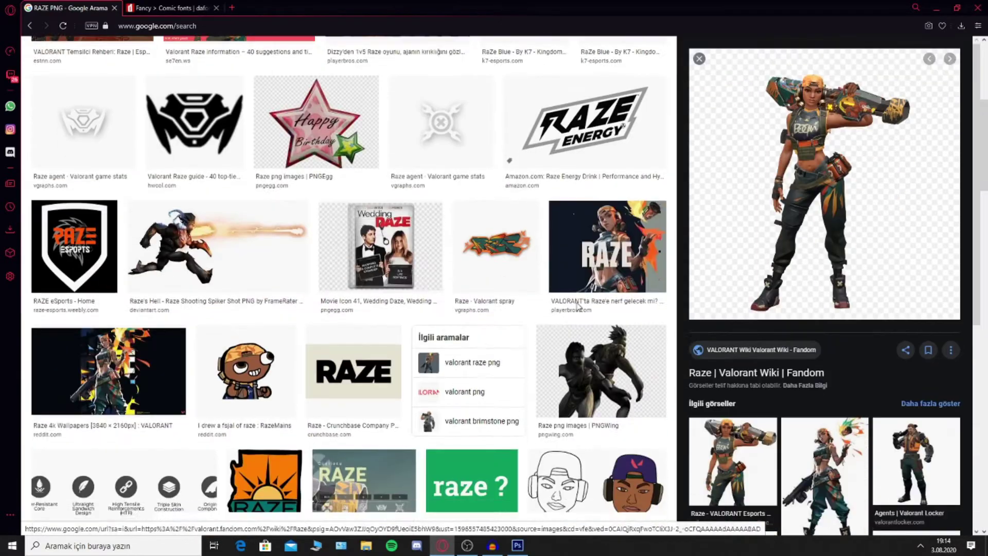
scroll(603, 319, "up", 5)
key("slash")
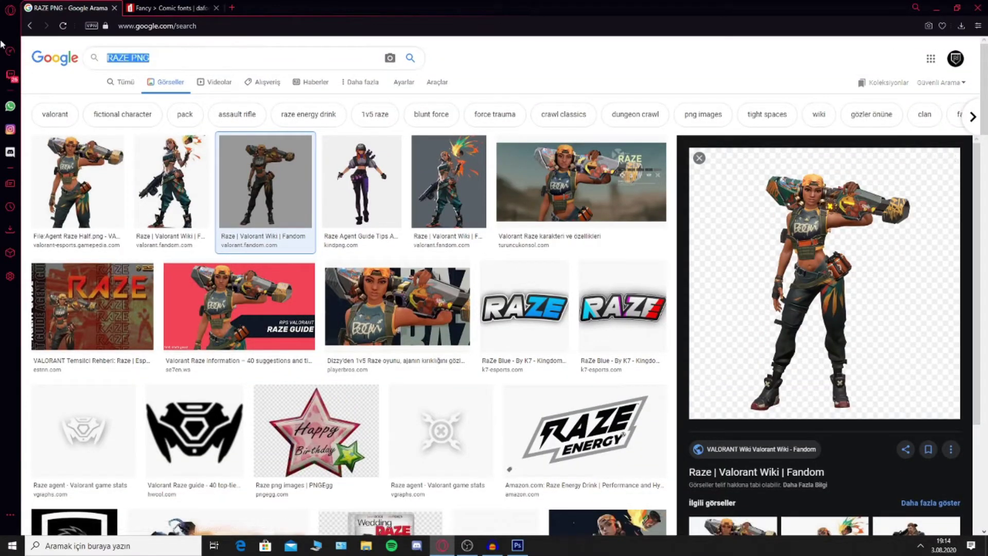
type("top resmi")
key("Return")
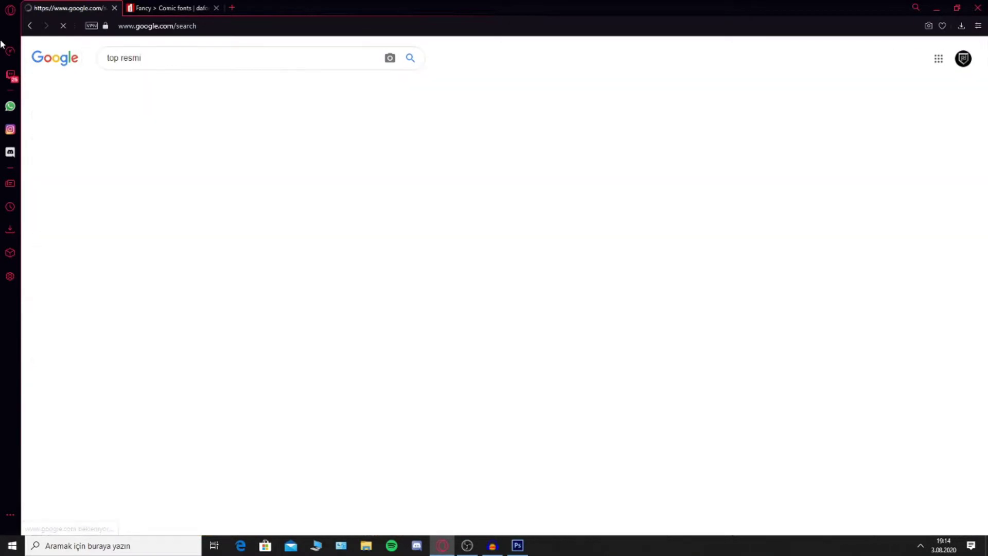
Save the black-and-white soccer ball image to the desktop as 'top'
left_click(337, 195)
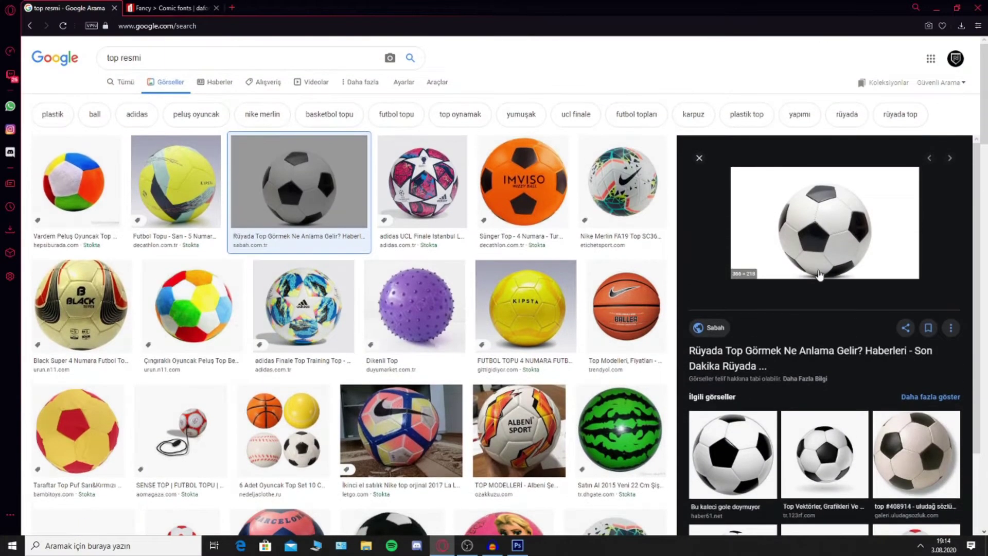
right_click(799, 244)
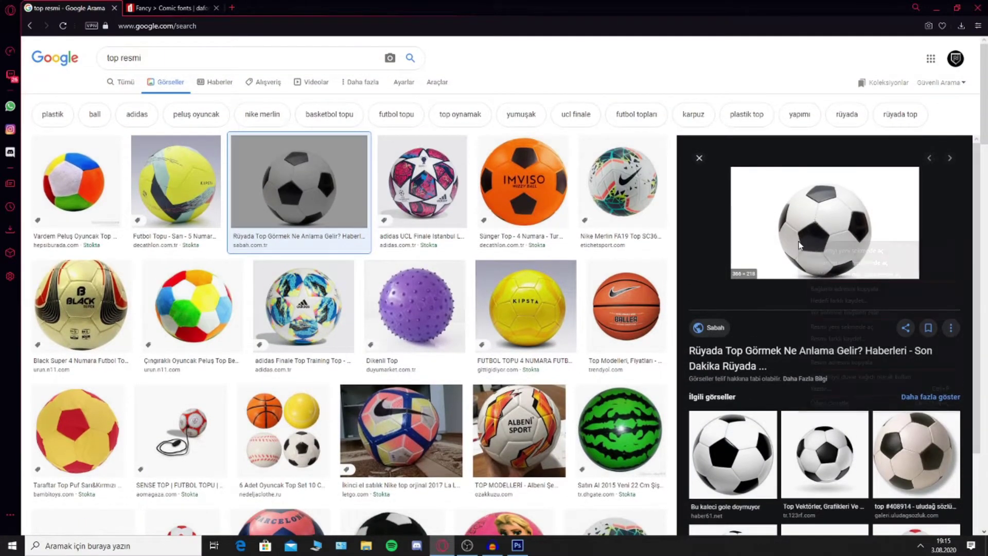
left_click(838, 340)
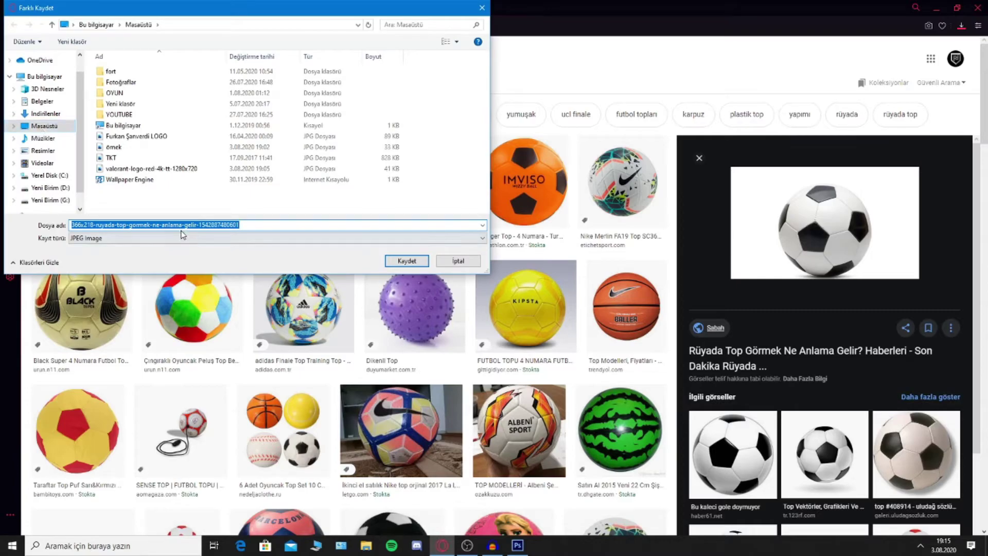
type("top")
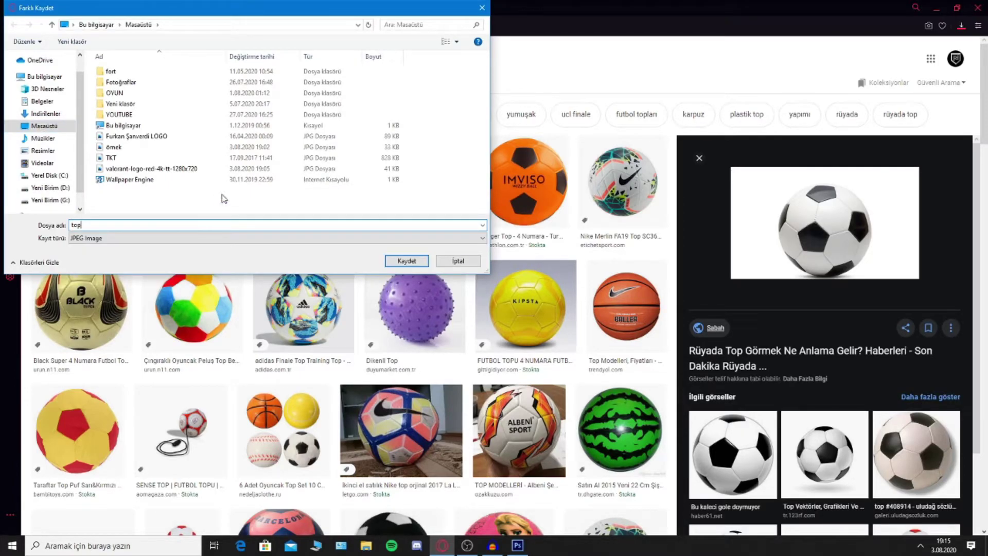
left_click(405, 262)
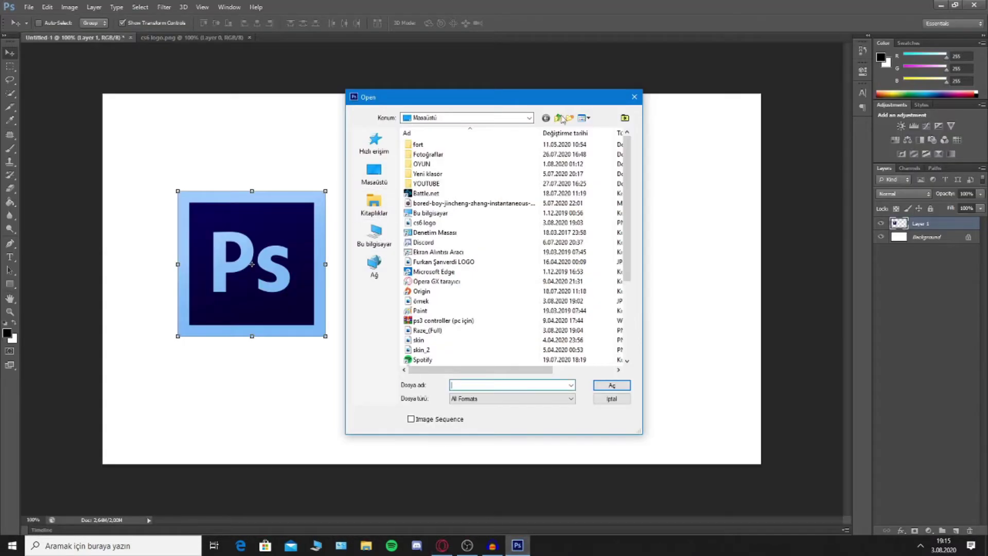
Open top.jpg from the desktop via File > Open
scroll(482, 206, "down", 4)
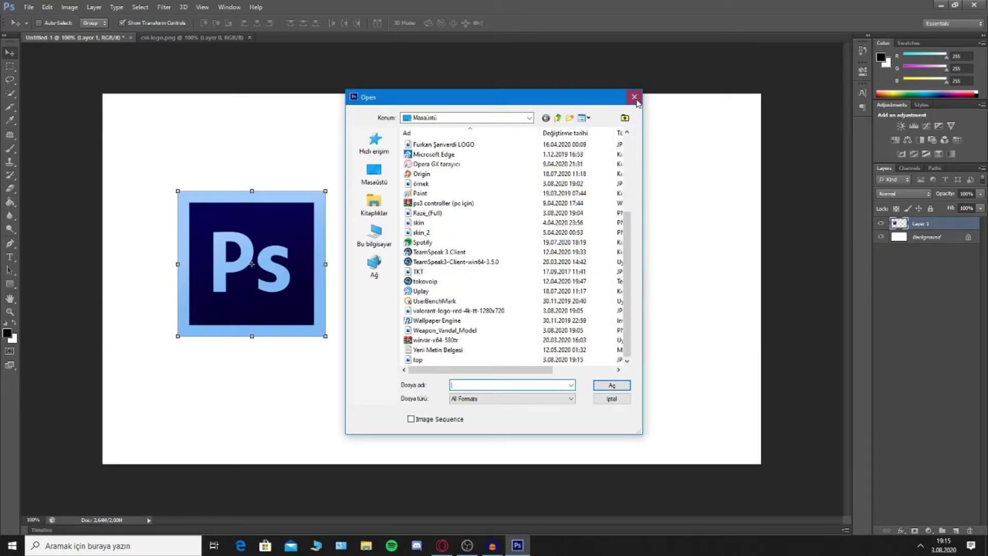
left_click(634, 97)
left_click(29, 6)
left_click(39, 29)
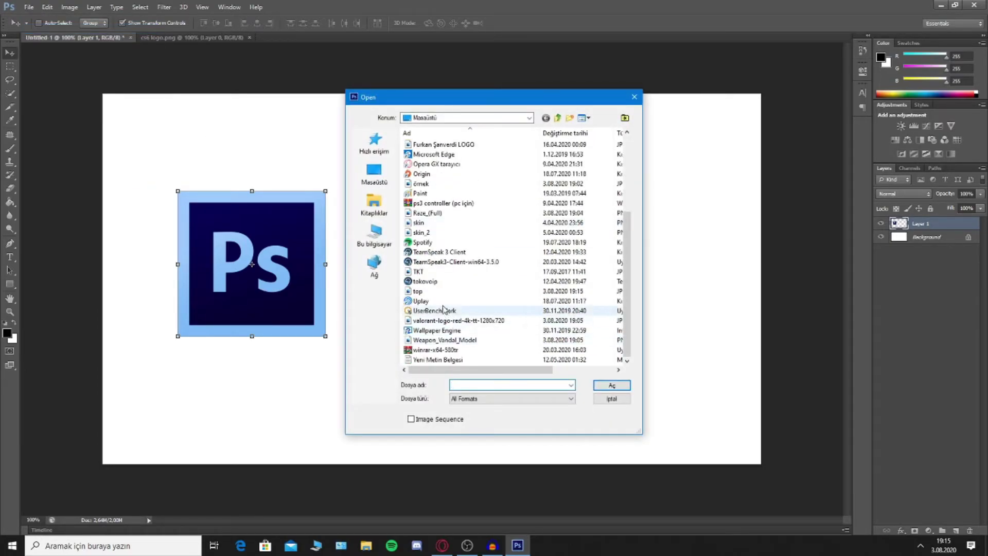
left_click(438, 301)
double_click(437, 291)
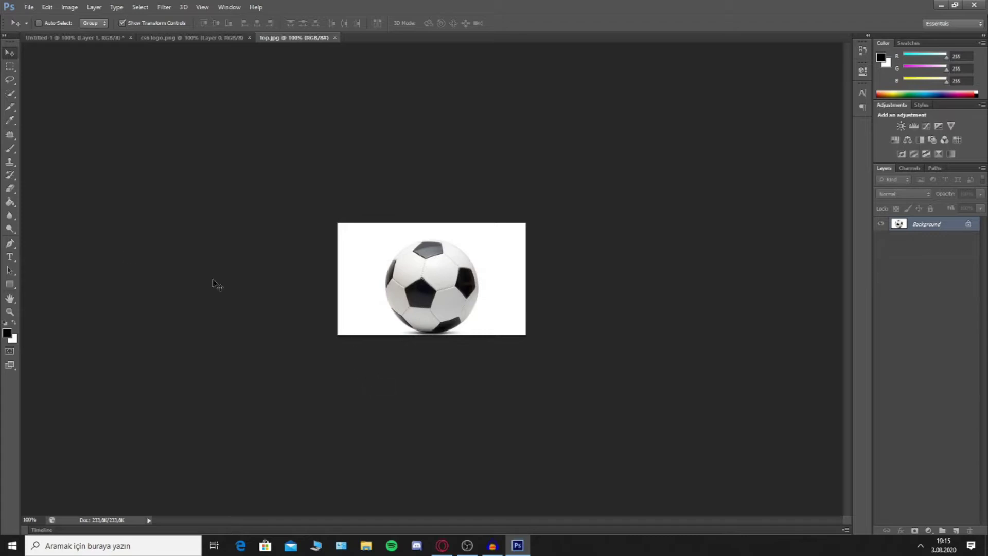
Zoom in twice on the soccer ball in the top.jpg document
left_click(10, 311)
left_click(463, 319)
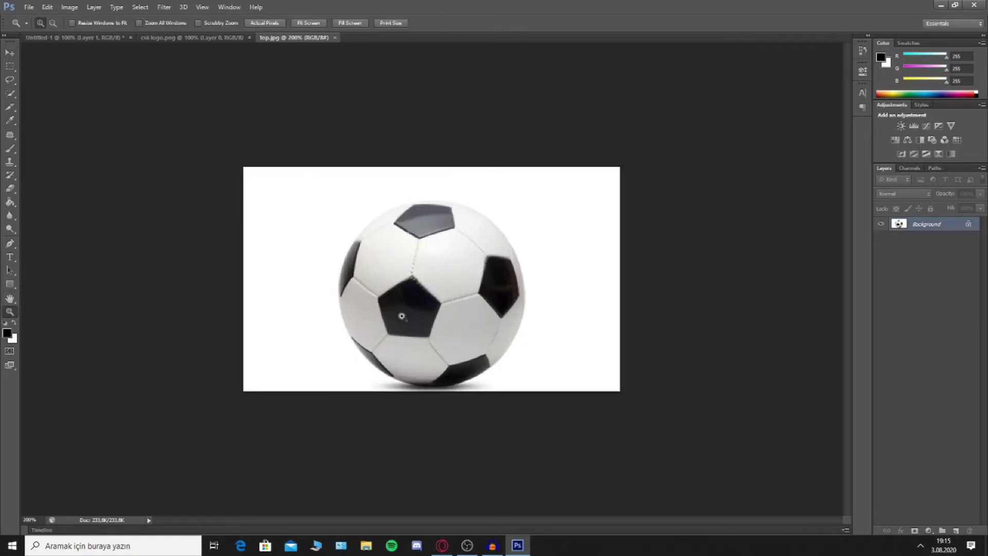
left_click(435, 336)
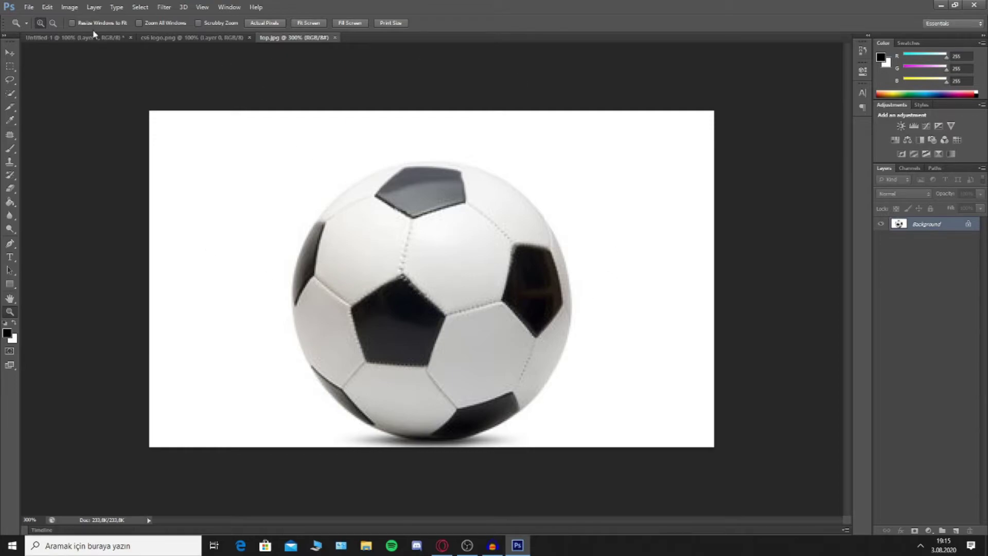
left_click(45, 37)
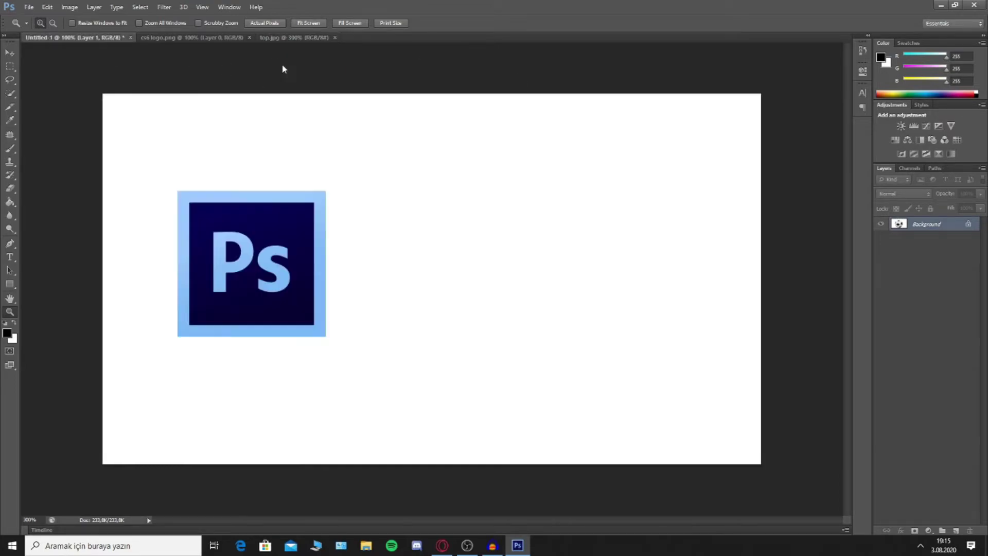
left_click(293, 38)
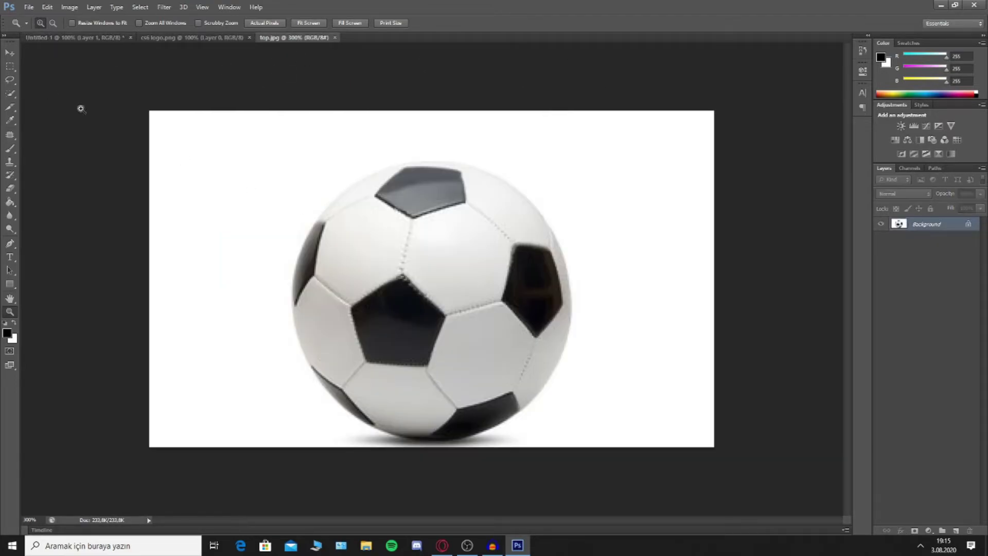
Trace the soccer ball's edge with curved Pen anchors, breaking handles at the right edge and top
left_click(9, 244)
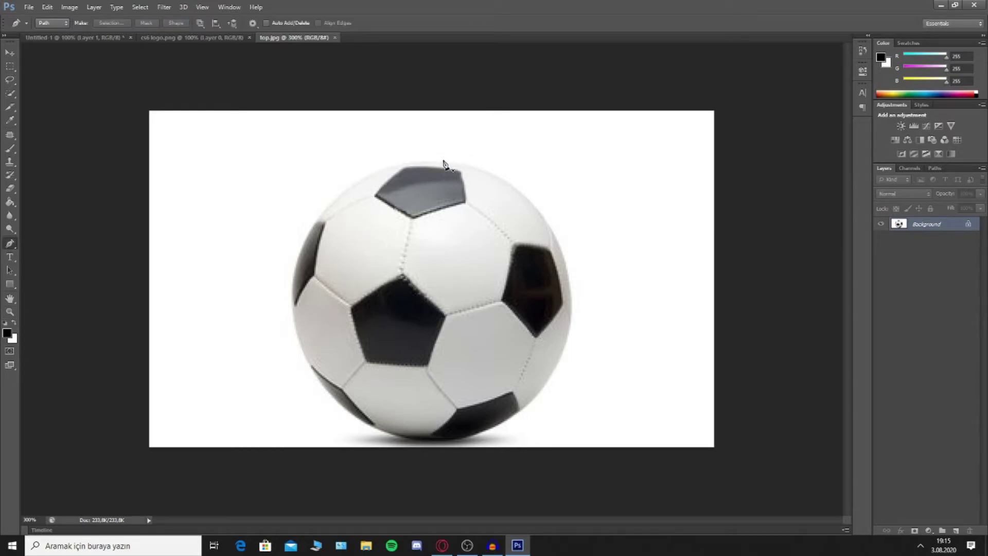
left_click(533, 398)
mouse_move(553, 232)
left_mouse_down()
mouse_move(522, 132)
mouse_move(504, 143)
left_mouse_up()
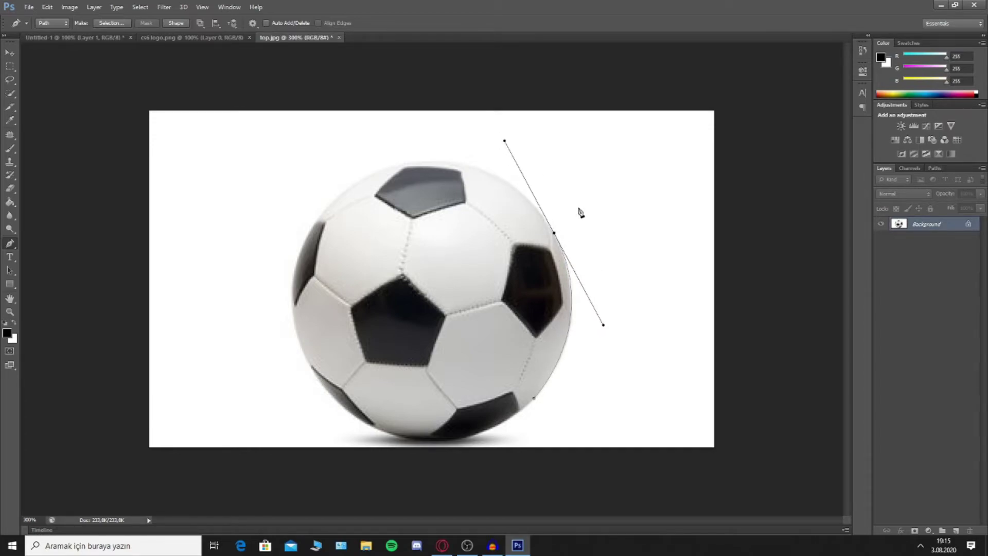
left_click(554, 236)
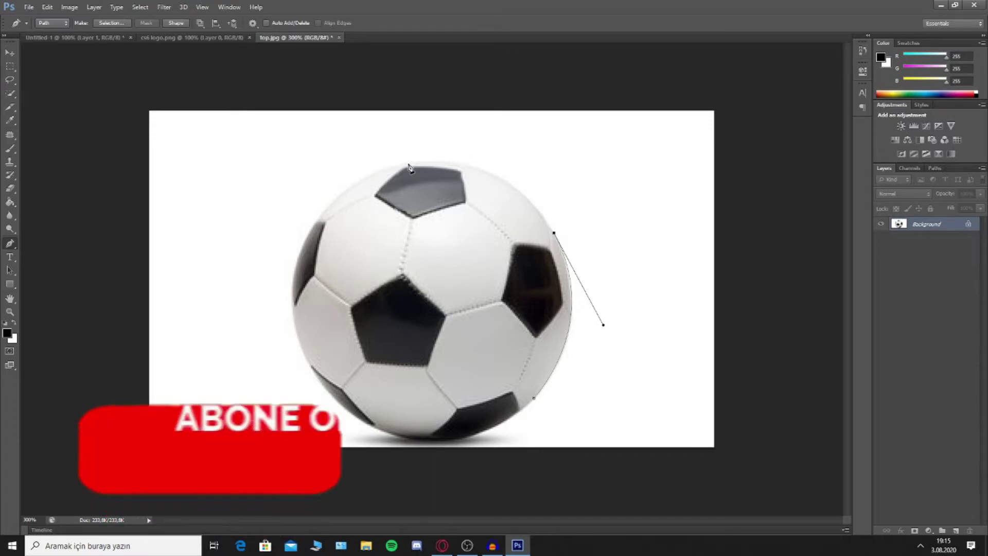
mouse_move(409, 164)
left_mouse_down()
mouse_move(293, 157)
mouse_move(307, 182)
left_mouse_up()
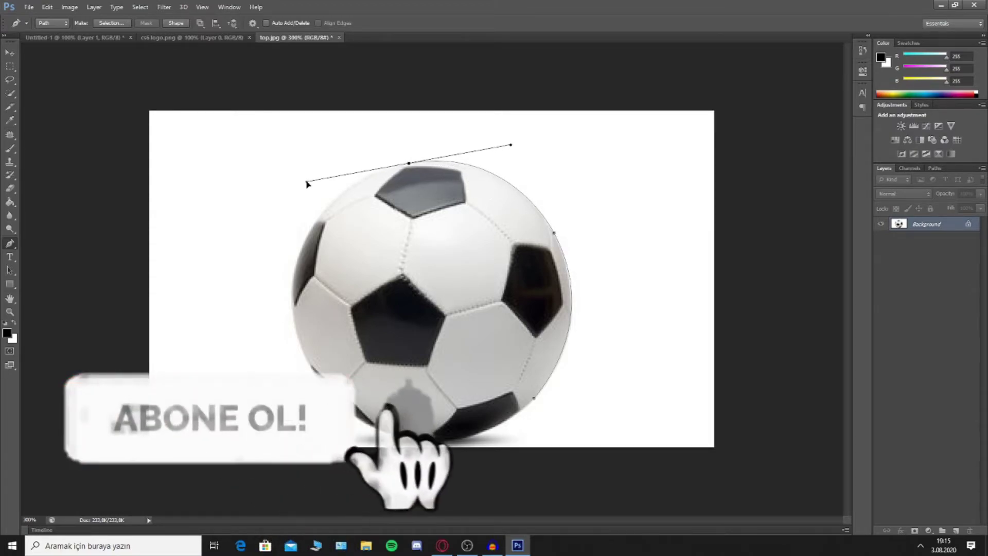
left_click(409, 164, "alt")
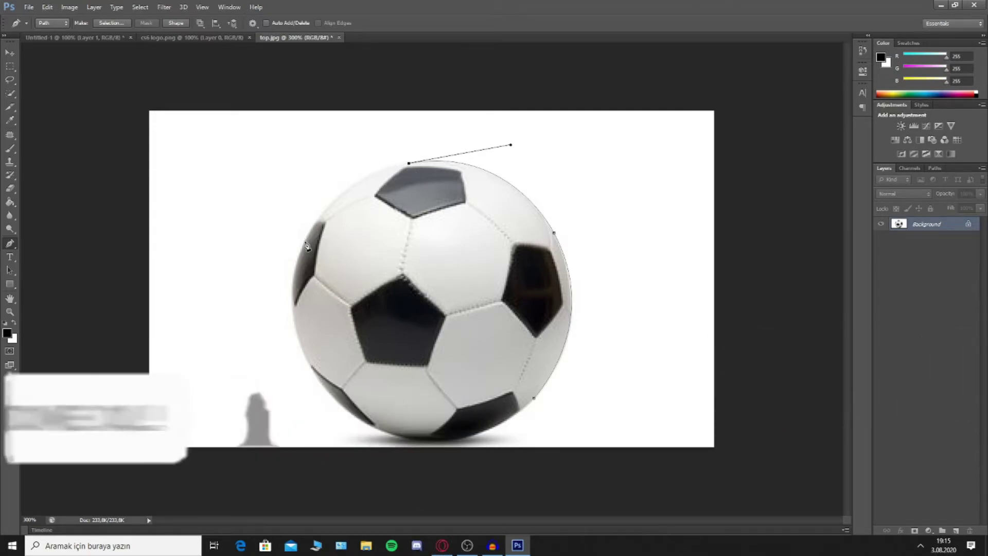
left_click_drag(306, 242, 297, 291)
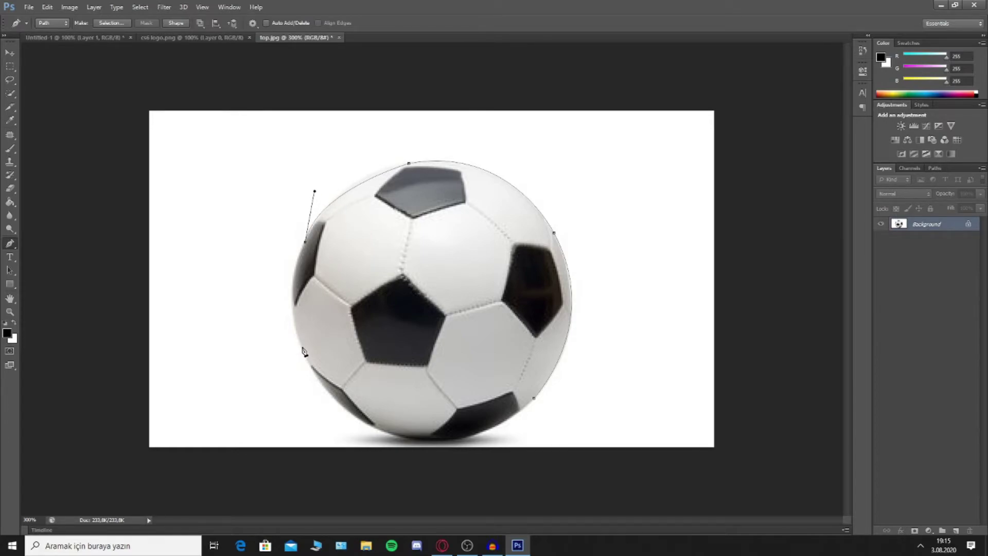
left_click_drag(302, 346, 325, 398)
left_click_drag(380, 429, 438, 454)
left_click_drag(460, 438, 524, 430)
Convert the ball path to a selection and paste the ball into Untitled-1
right_click(424, 268)
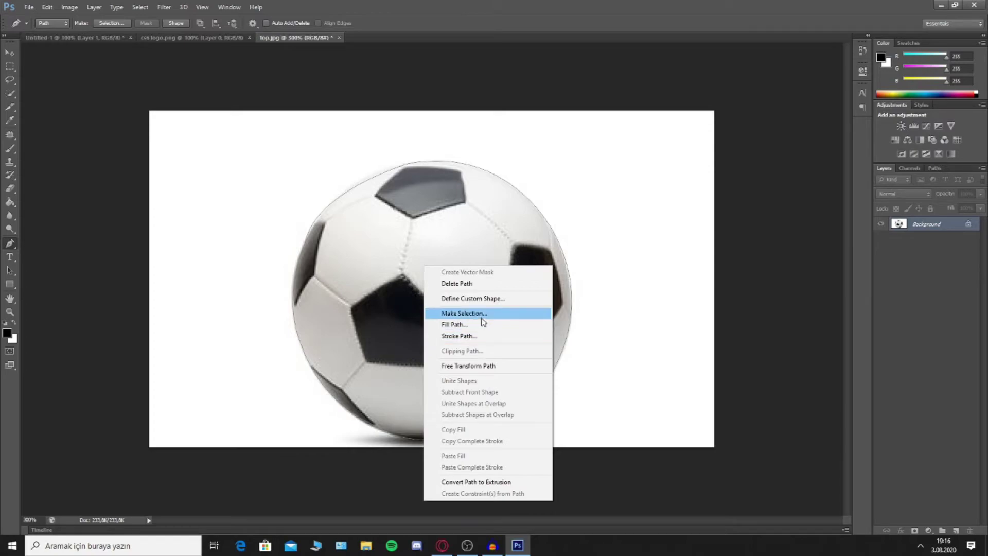
left_click(483, 312)
left_click(547, 162)
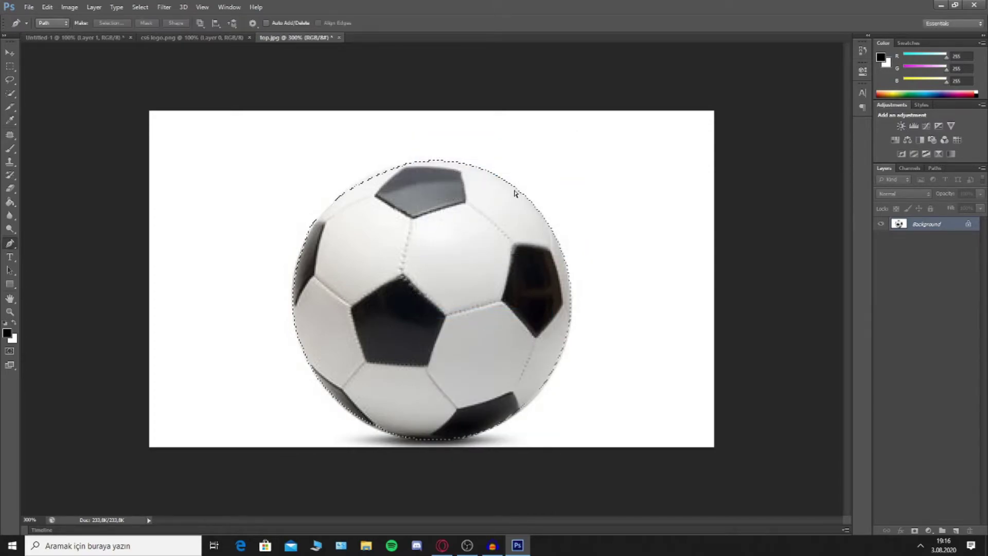
left_click(77, 38)
key("ctrl+v")
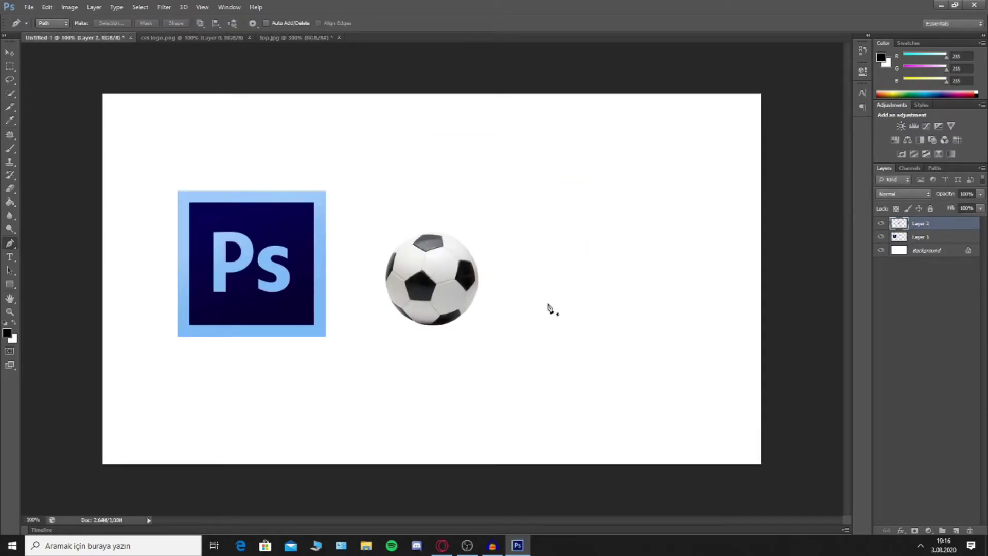
Scale the pasted ball to about 200% and position it beside the Ps logo
left_click(10, 52)
left_click_drag(451, 271, 435, 256)
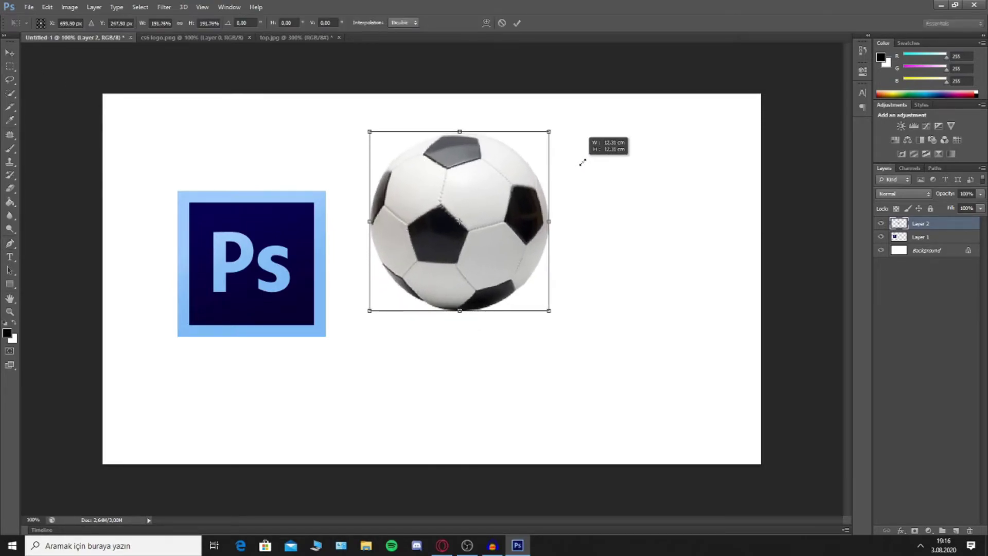
left_click_drag(461, 214, 551, 128)
left_click_drag(503, 209, 496, 245)
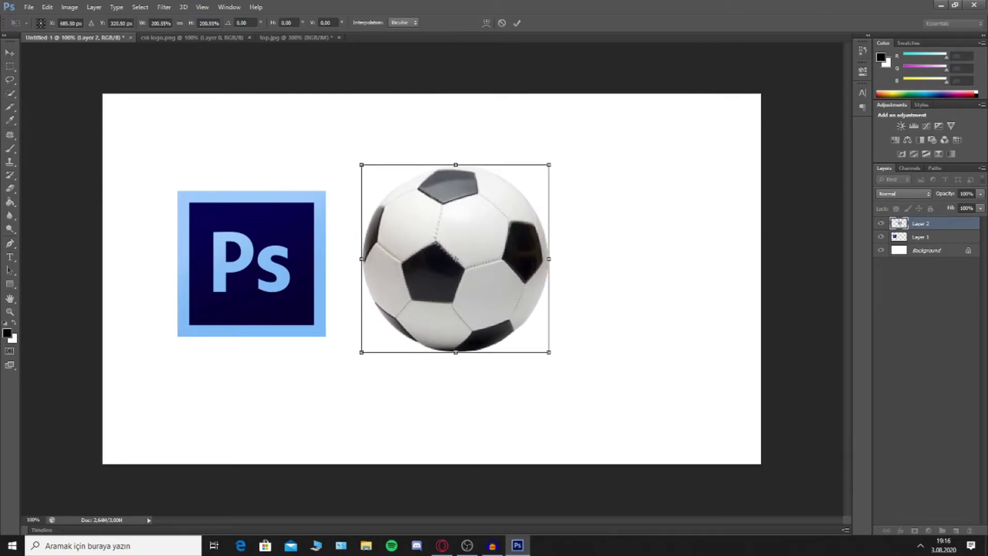
left_click(516, 25)
left_click(900, 530)
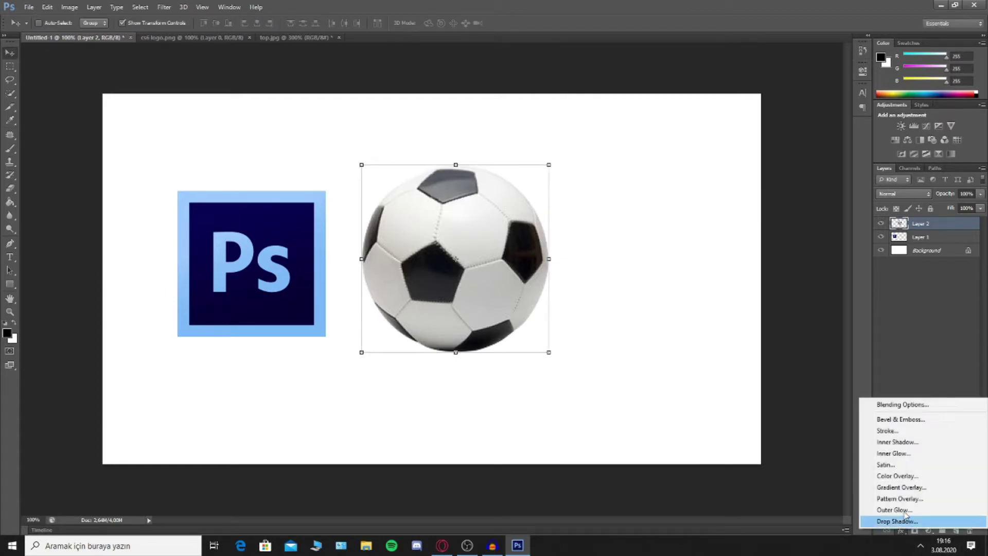
Give the ball layer a 3 px black outside stroke, then delete that layer
left_click(886, 429)
left_click(729, 242)
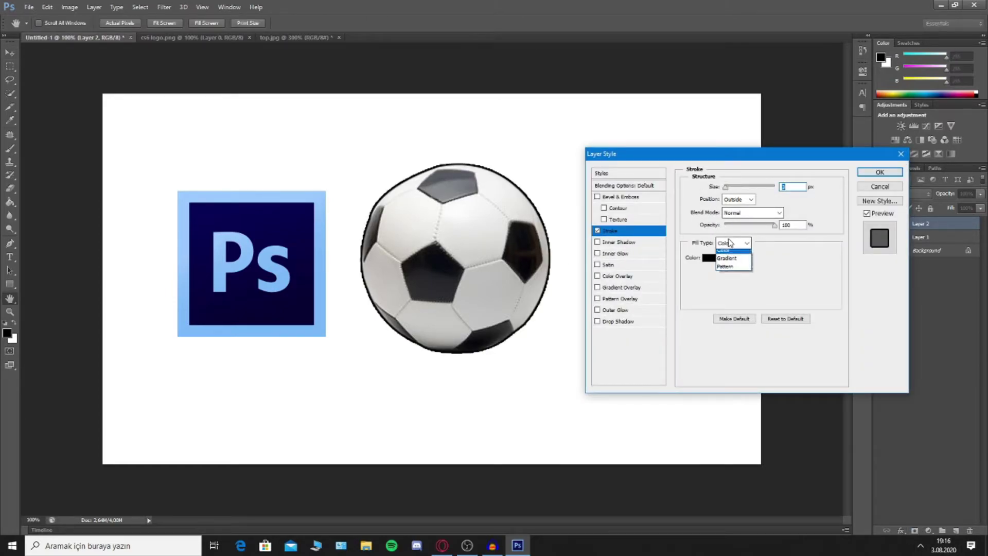
left_click(737, 199)
left_click(738, 230)
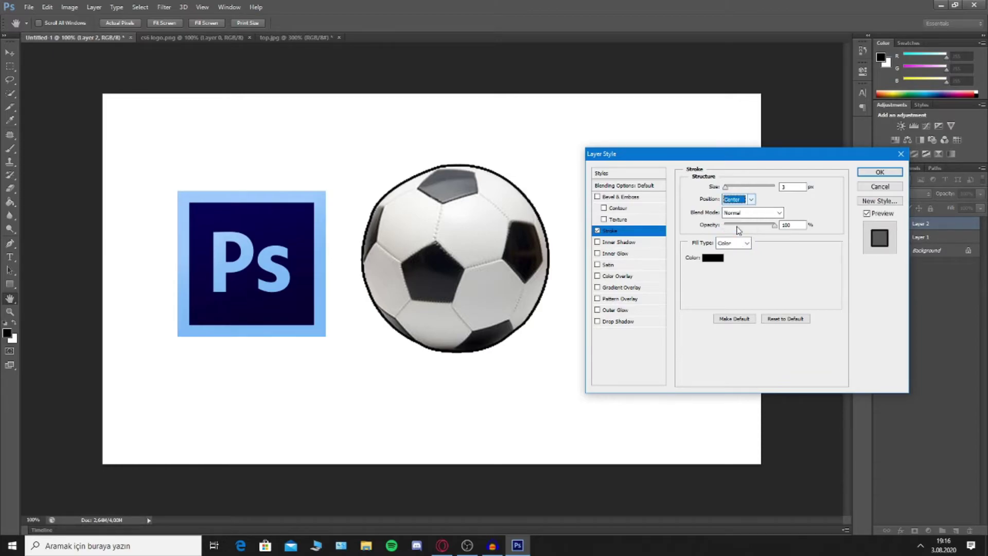
left_click(734, 201)
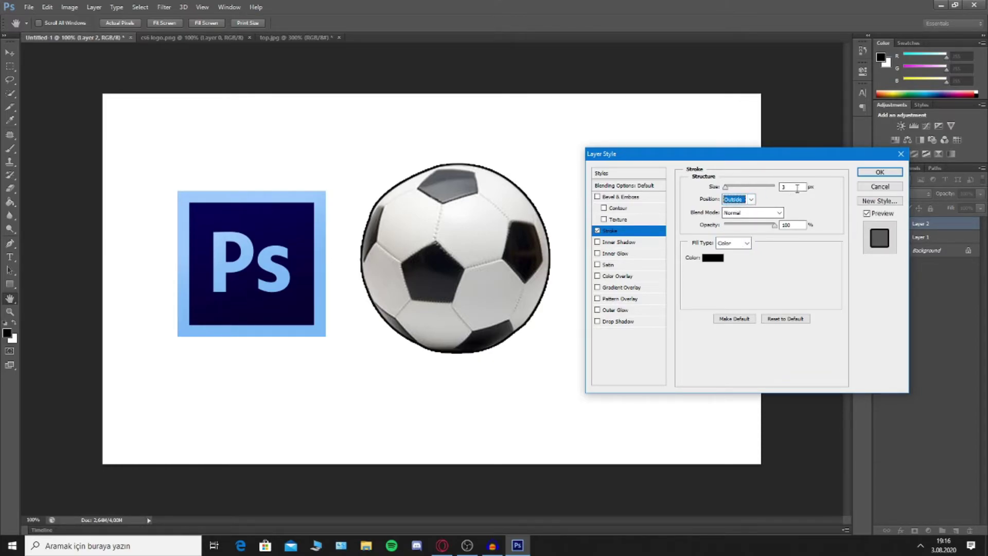
left_click(882, 174)
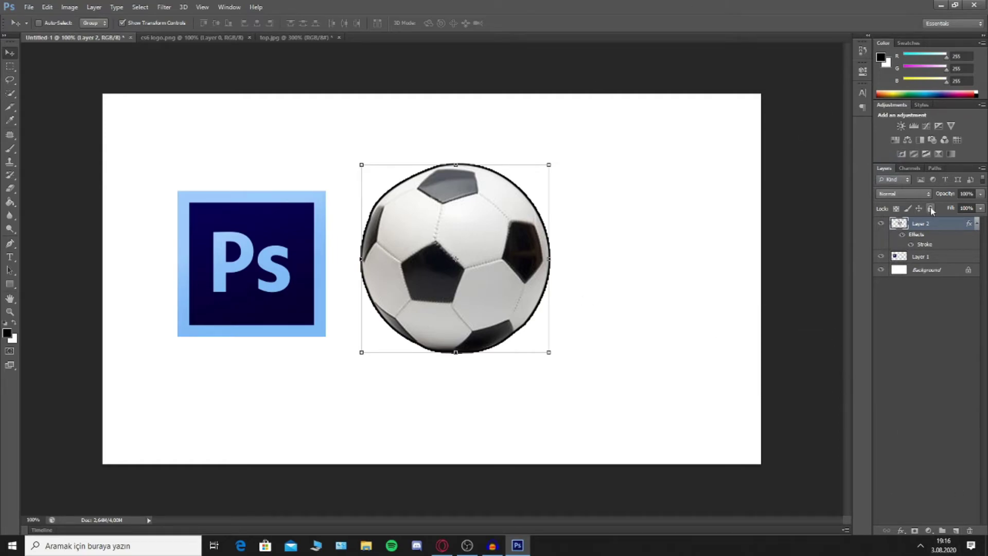
key("Delete")
Close top.jpg, answering the save prompt, and centre the Ps logo on the canvas
left_click(329, 38)
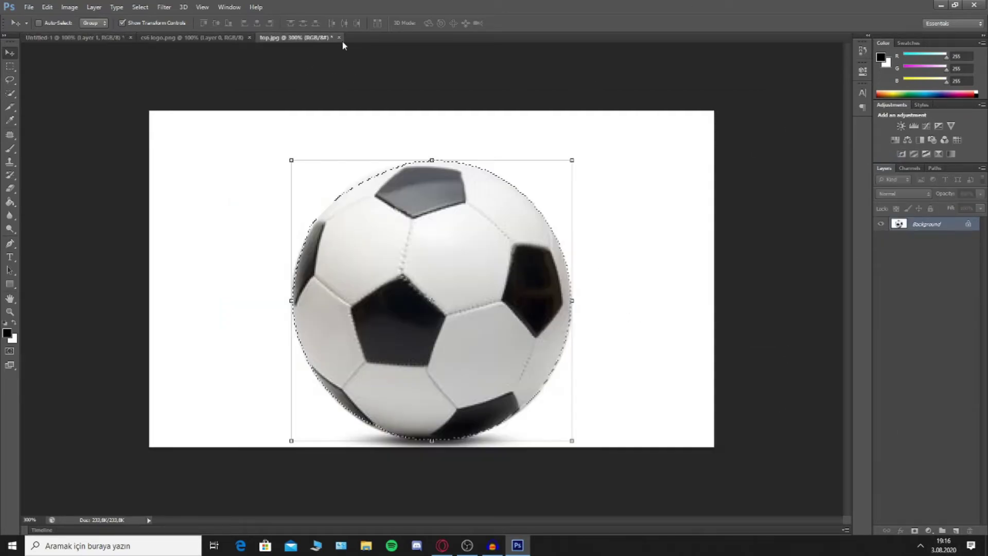
left_click(339, 38)
left_click(498, 203)
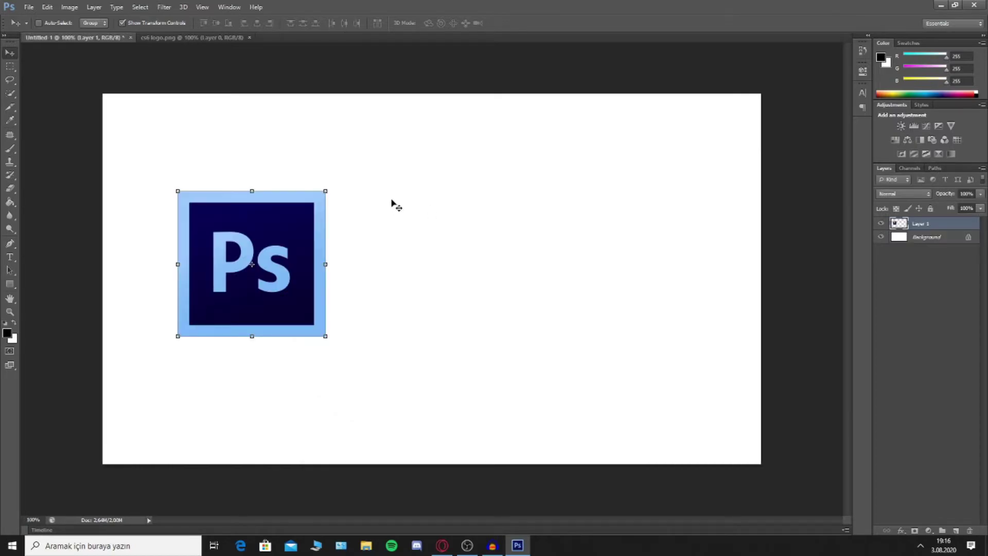
mouse_move(264, 283)
left_mouse_down()
mouse_move(200, 276)
mouse_move(442, 291)
left_mouse_up()
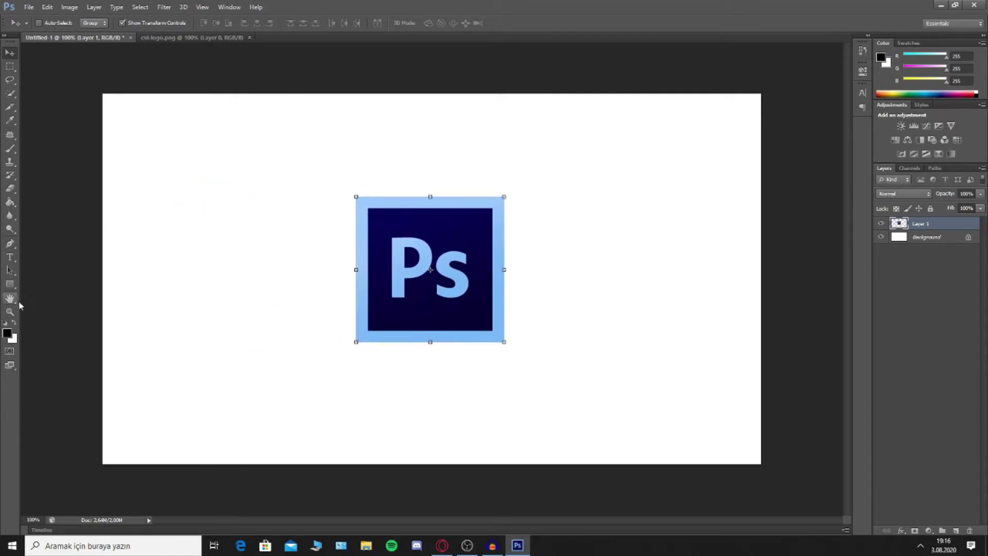
left_click_drag(456, 282, 452, 282)
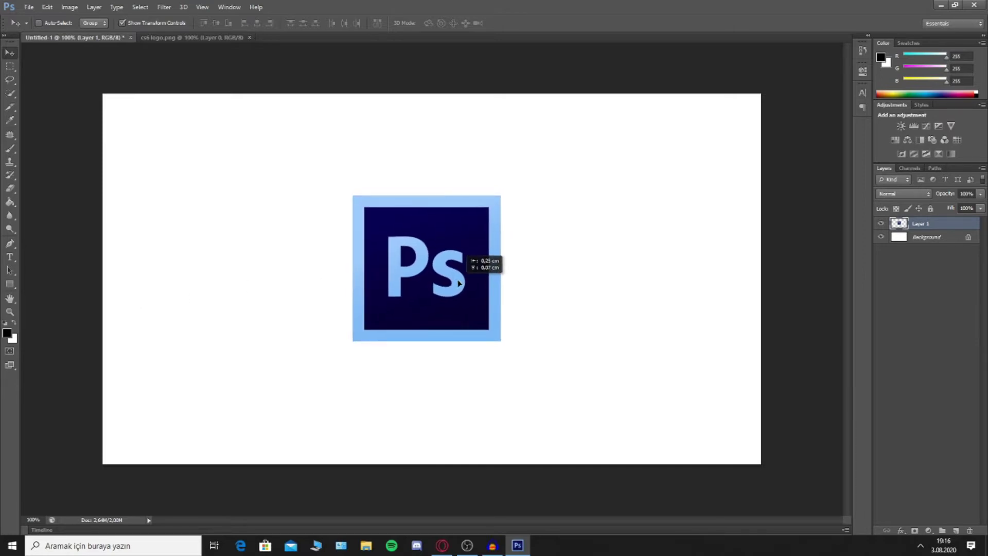
left_click_drag(10, 201, 47, 220)
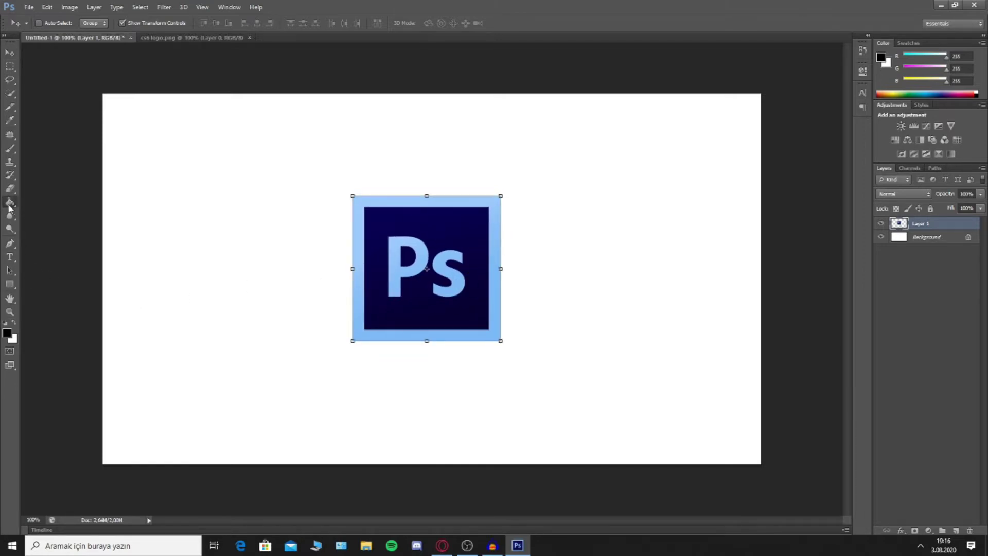
Paint-bucket black around the logo and test-move the logo layer to check the fill
left_click(78, 215)
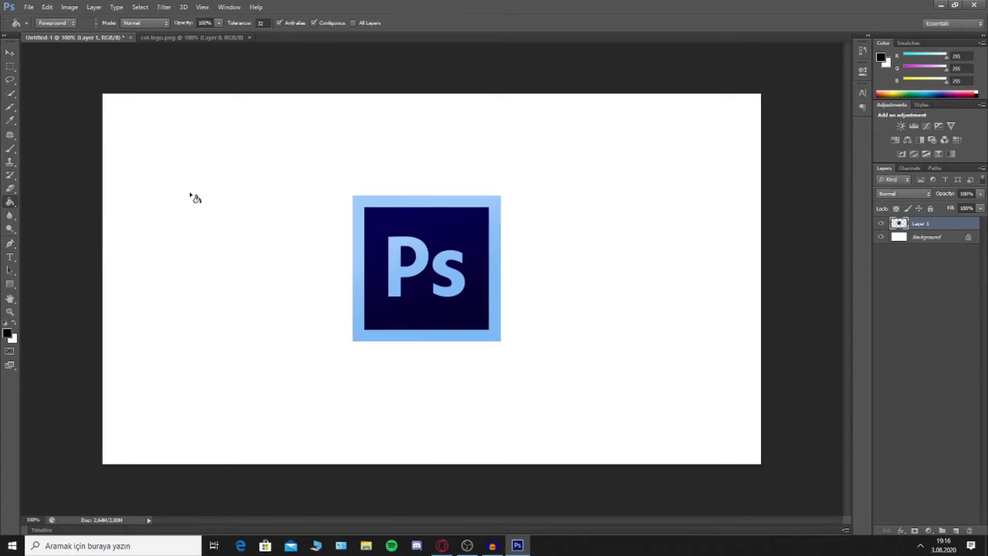
left_click(231, 214)
left_click_drag(9, 204, 48, 204)
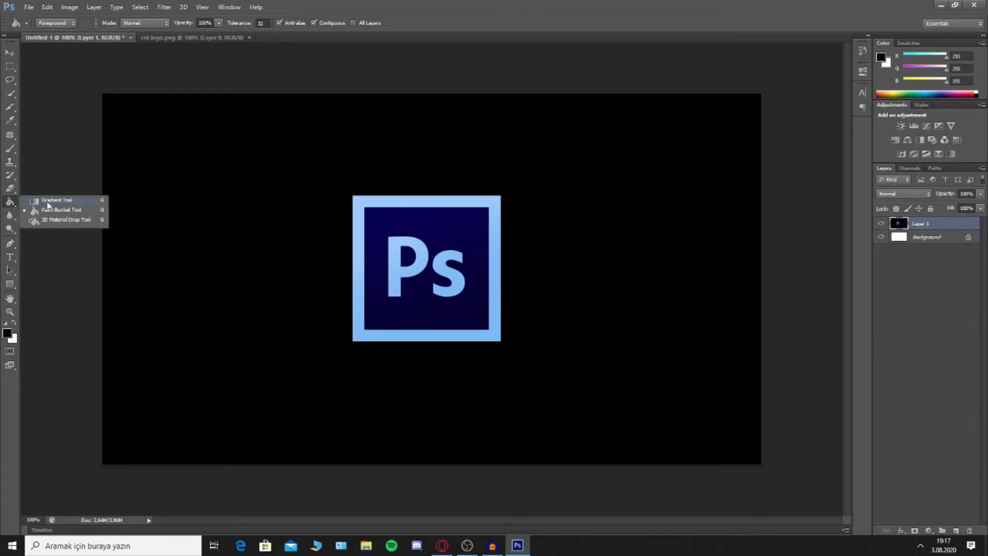
left_click(69, 214)
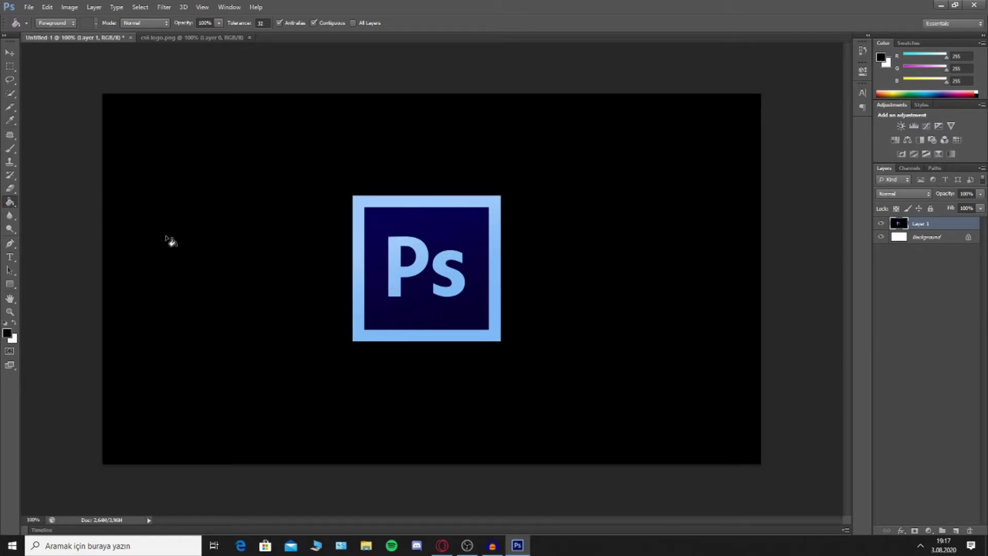
left_click(7, 58)
left_click_drag(486, 277, 486, 274)
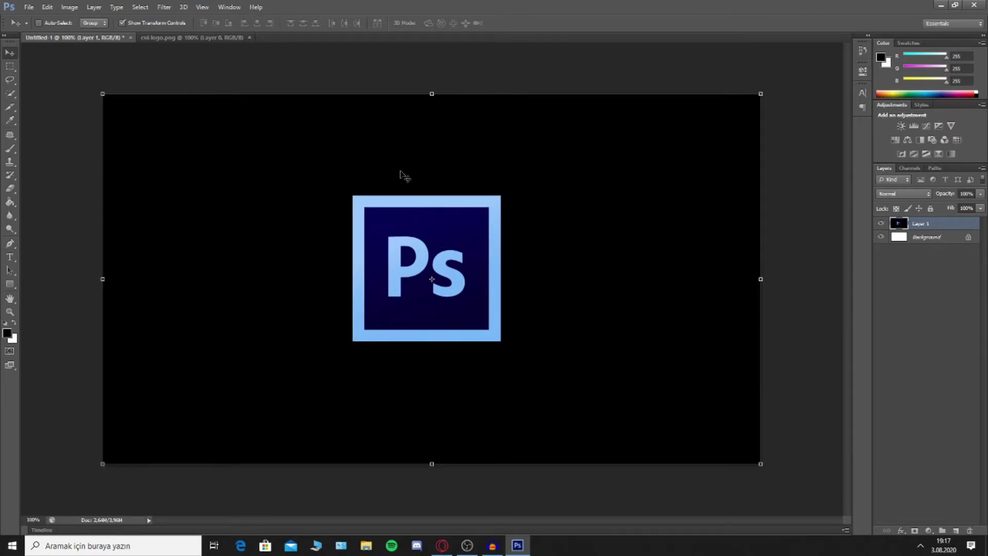
left_click_drag(462, 264, 462, 263)
Revert the wrong fill in History and fill the Background layer black
left_click(967, 239)
left_click(913, 227)
left_click_drag(420, 247, 419, 250)
left_click(864, 50)
left_click(790, 75)
left_click(940, 239)
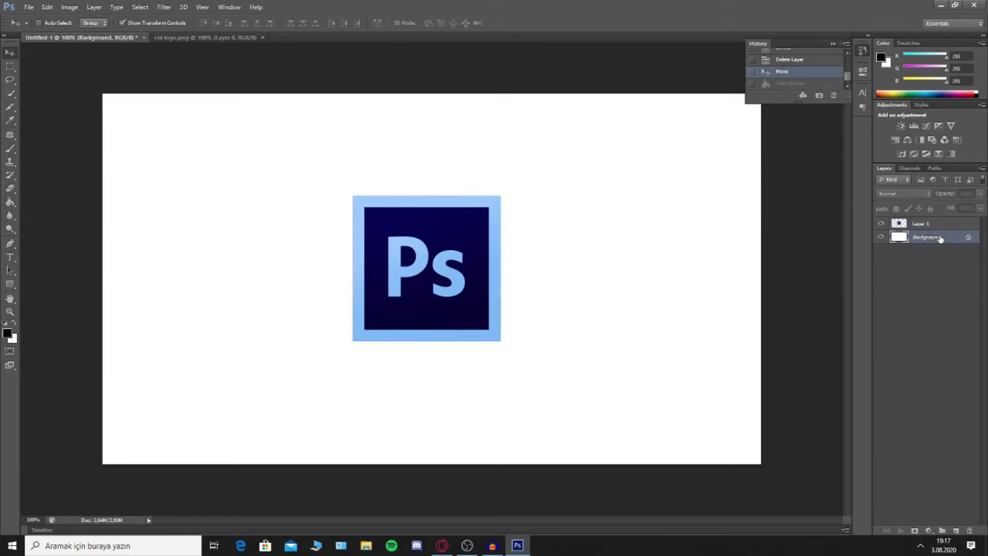
left_click(14, 205)
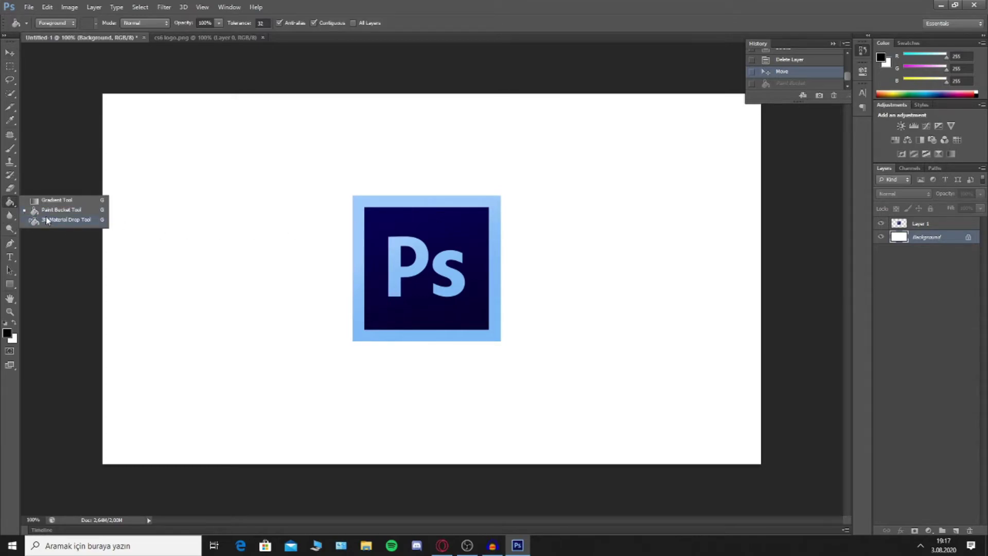
left_click(194, 224)
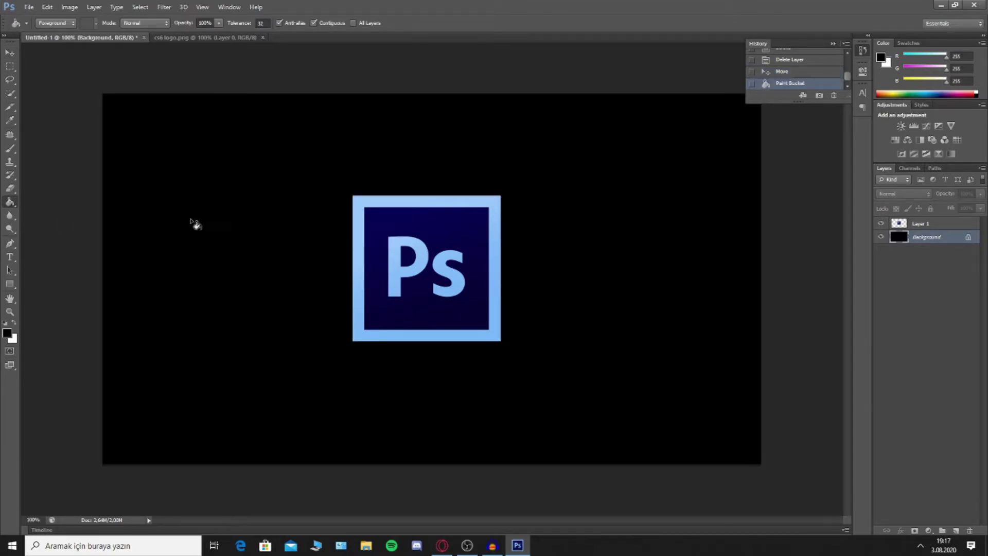
left_click(866, 53)
Nudge the Ps logo down-left and start a text layer near the top-left
left_click(10, 53)
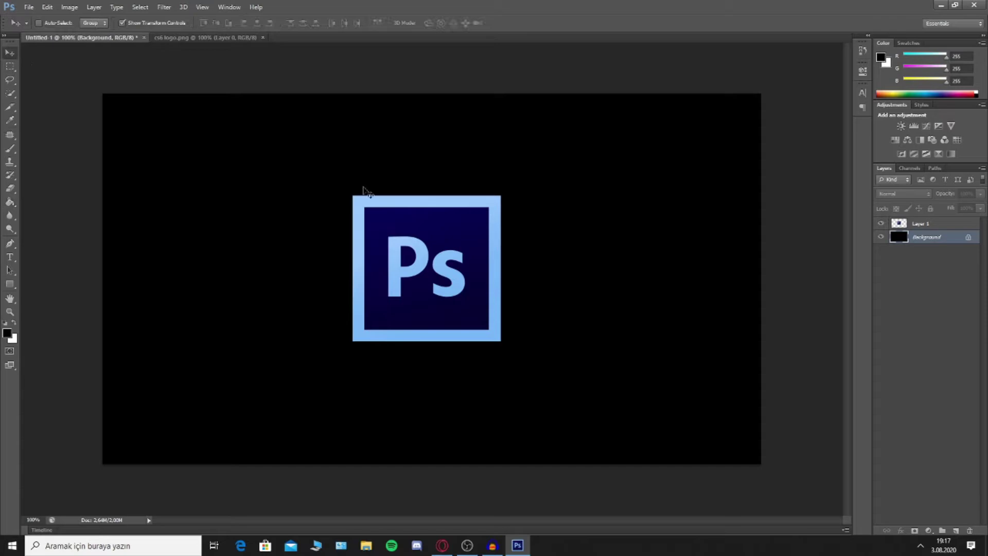
left_click(928, 223)
mouse_move(436, 265)
left_mouse_down()
mouse_move(365, 308)
mouse_move(341, 249)
mouse_move(268, 241)
mouse_move(443, 280)
mouse_move(373, 304)
mouse_move(289, 282)
mouse_move(477, 283)
mouse_move(408, 275)
mouse_move(434, 297)
mouse_move(258, 336)
mouse_move(452, 287)
mouse_move(421, 294)
mouse_move(425, 309)
left_mouse_up()
left_click(10, 257)
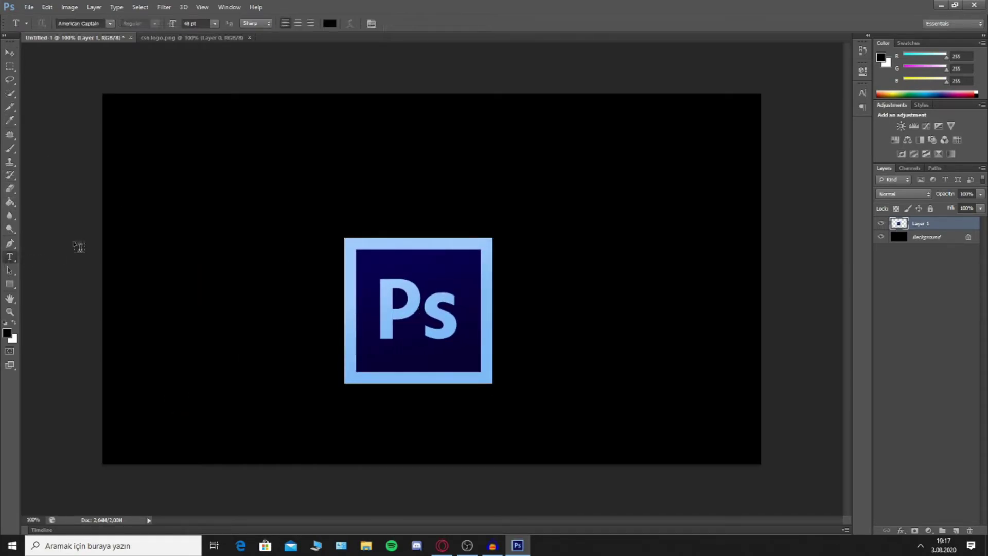
left_click(162, 159)
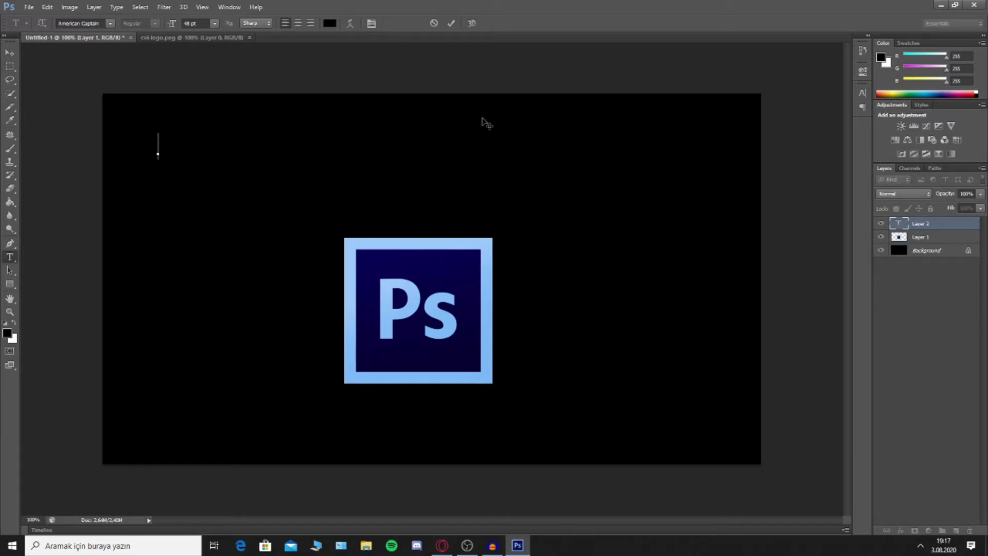
Google 'fotoşop' in Opera, then view the dafont comic fonts tab
left_click(442, 545)
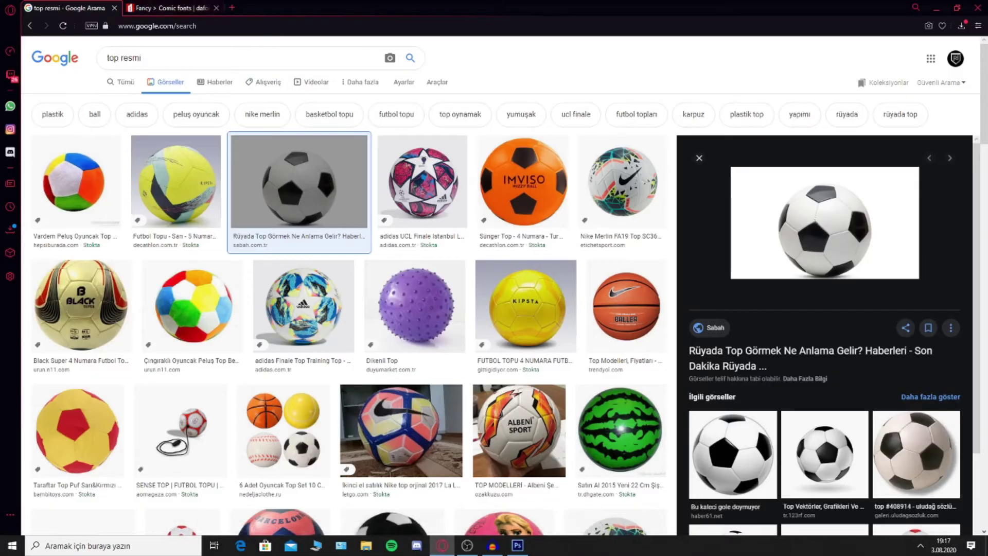
type("fot")
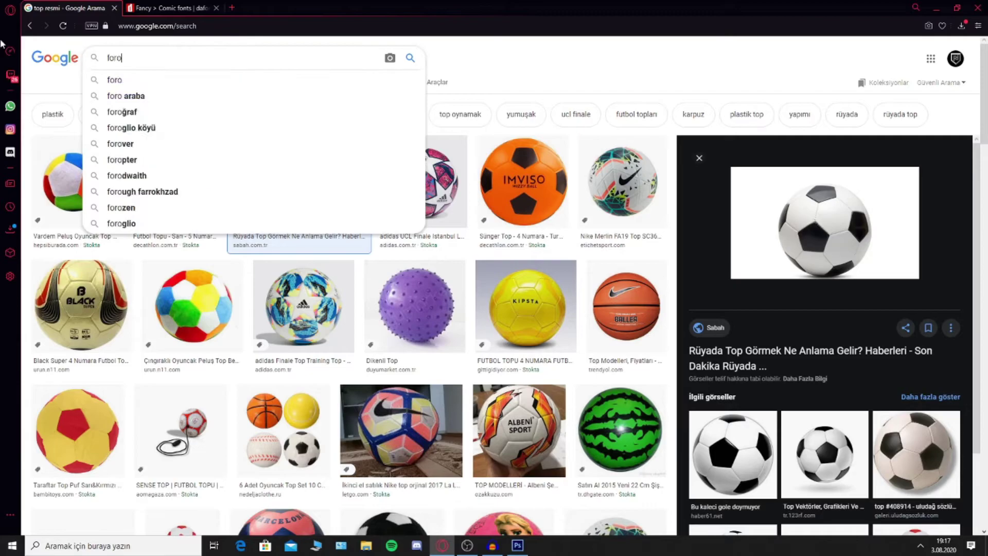
type("o")
type("şop")
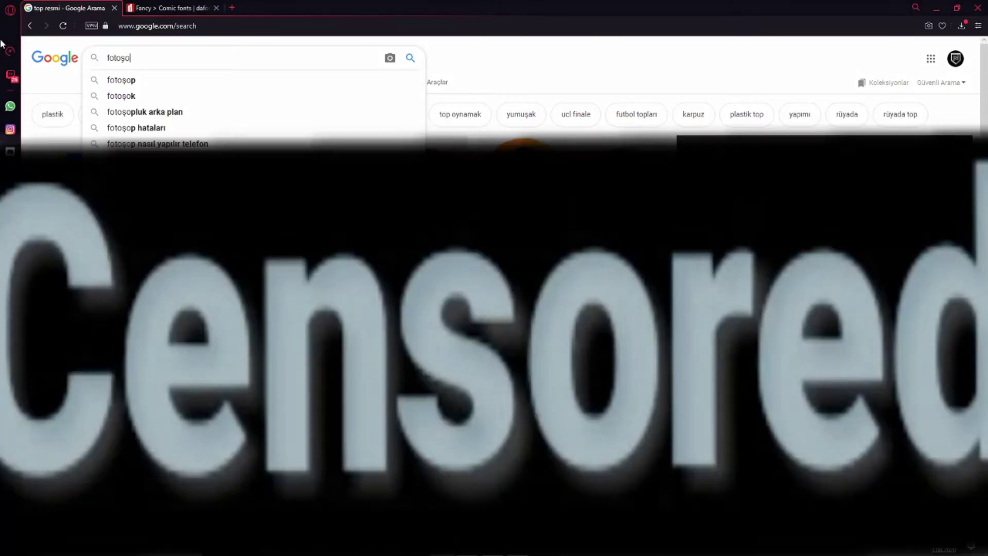
key("Return")
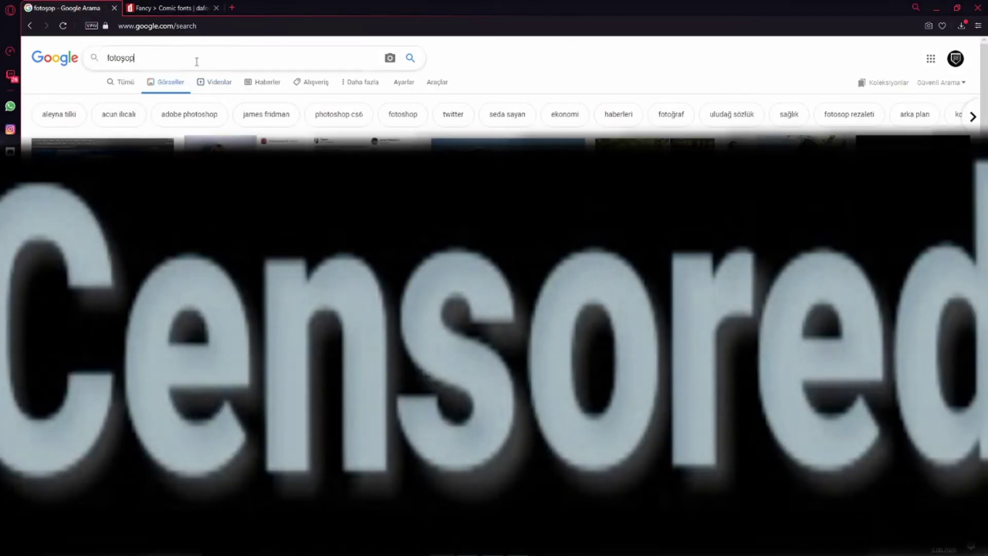
left_click(162, 6)
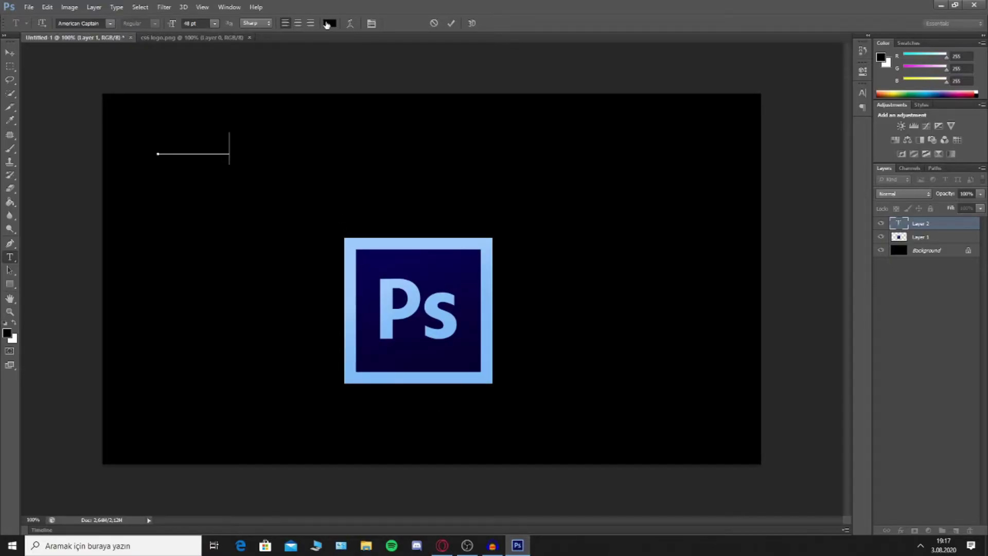
Set the selected title text colour to white
left_click(327, 24)
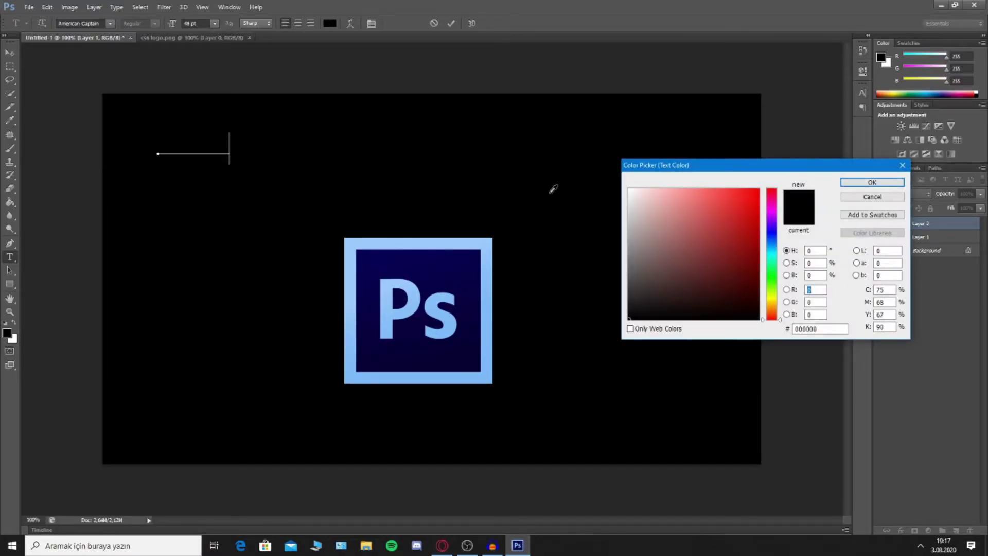
left_click(629, 190)
left_click(852, 184)
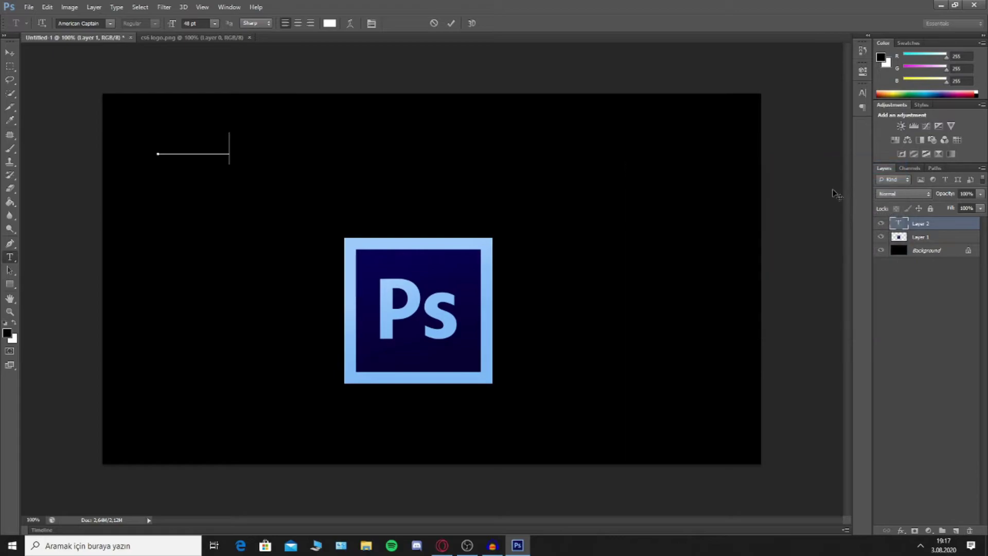
key("ctrl+a")
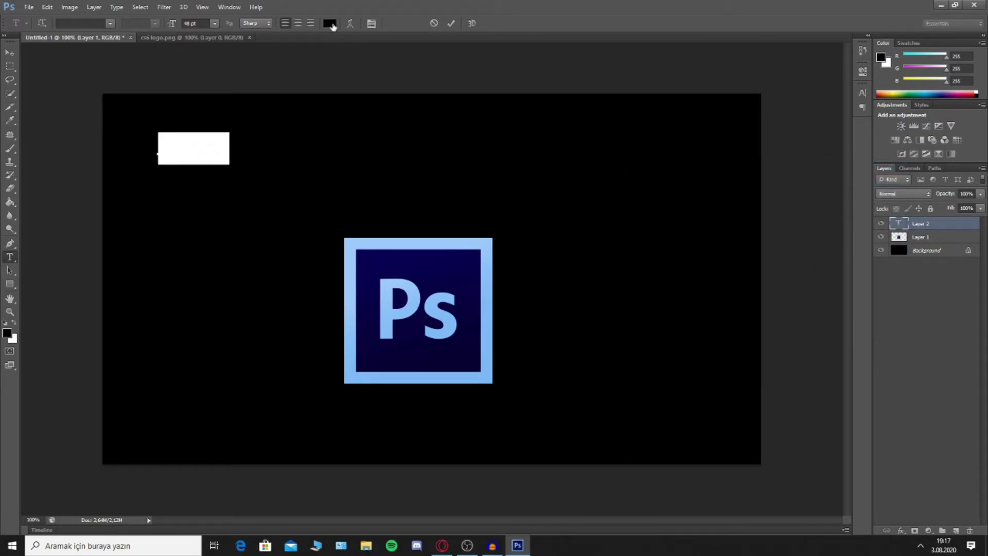
left_click(329, 23)
left_click(629, 190)
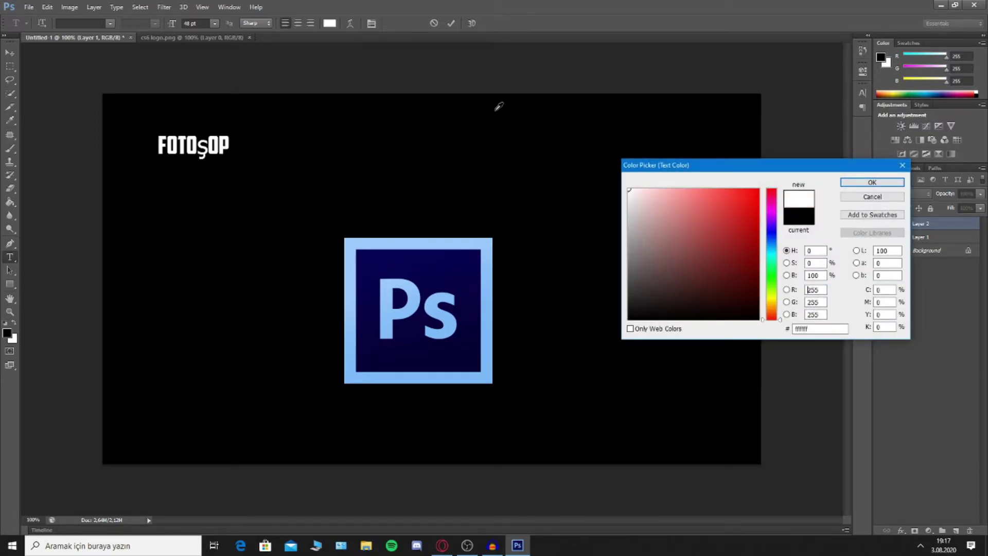
left_click(871, 183)
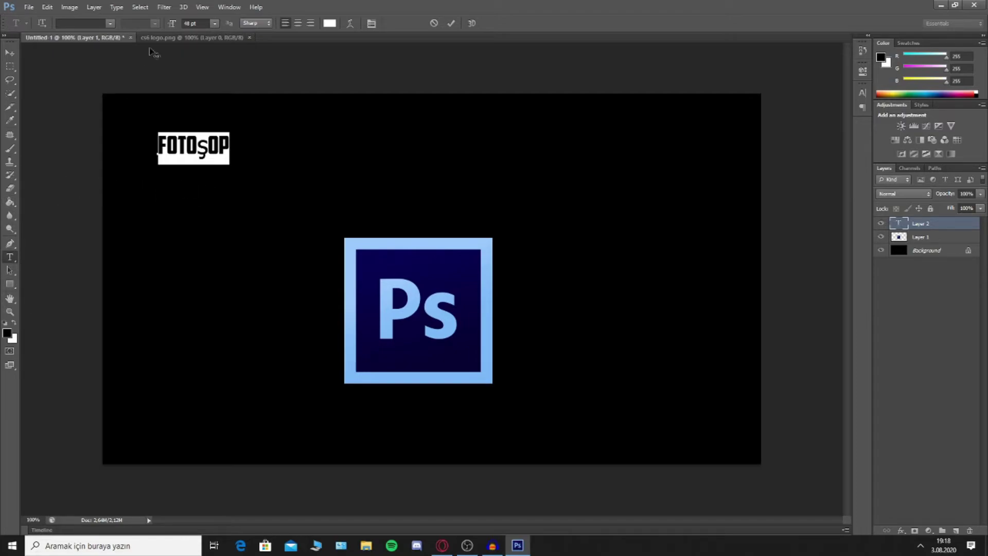
Clear the FOTOŞOP text from the title layer
left_click(196, 145)
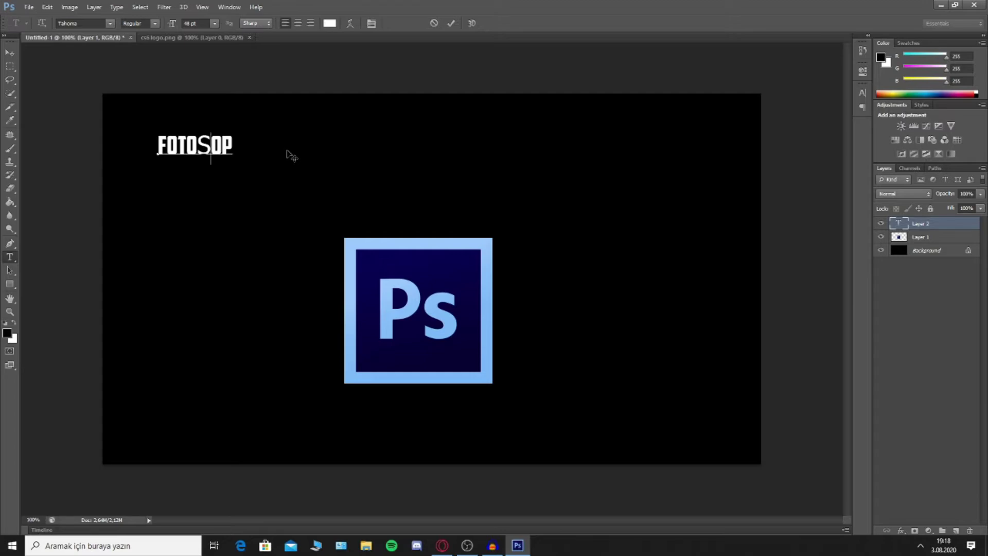
key("ctrl+a")
key("BackSpace")
type("G")
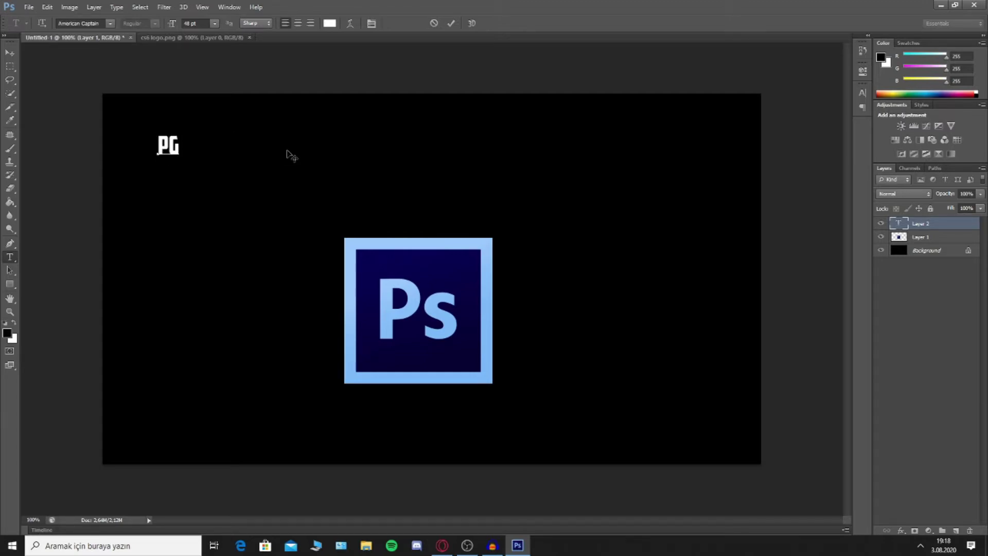
Copy 'photoshop cs6' from the Google search suggestions in Opera and return to Photoshop
left_click(442, 545)
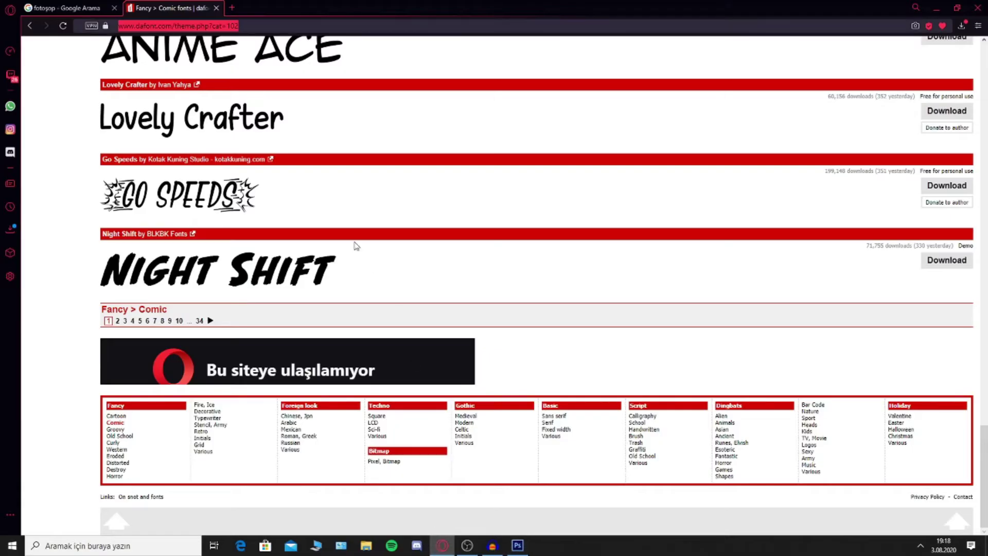
left_click(67, 8)
type("ph")
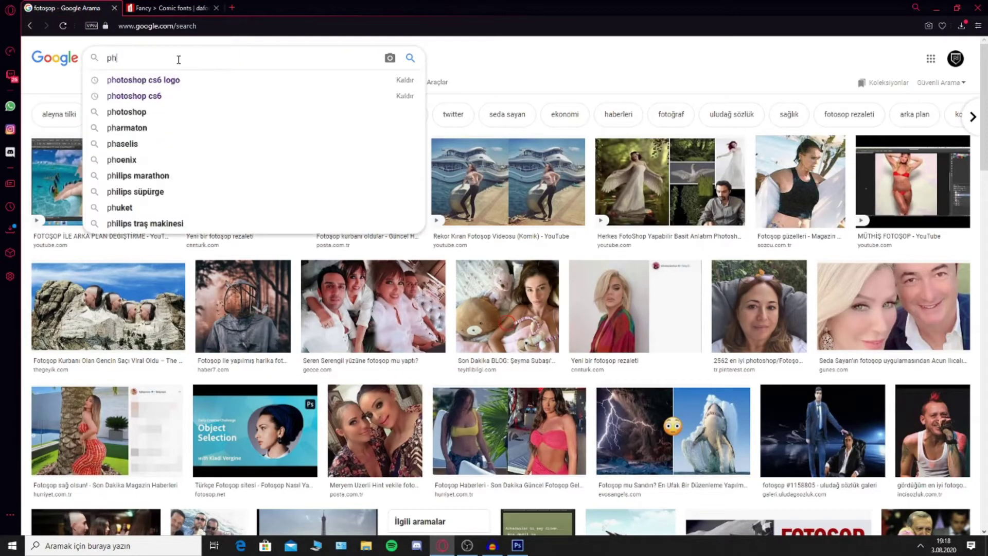
type("o")
key("Down")
key("Down")
key("ctrl+a")
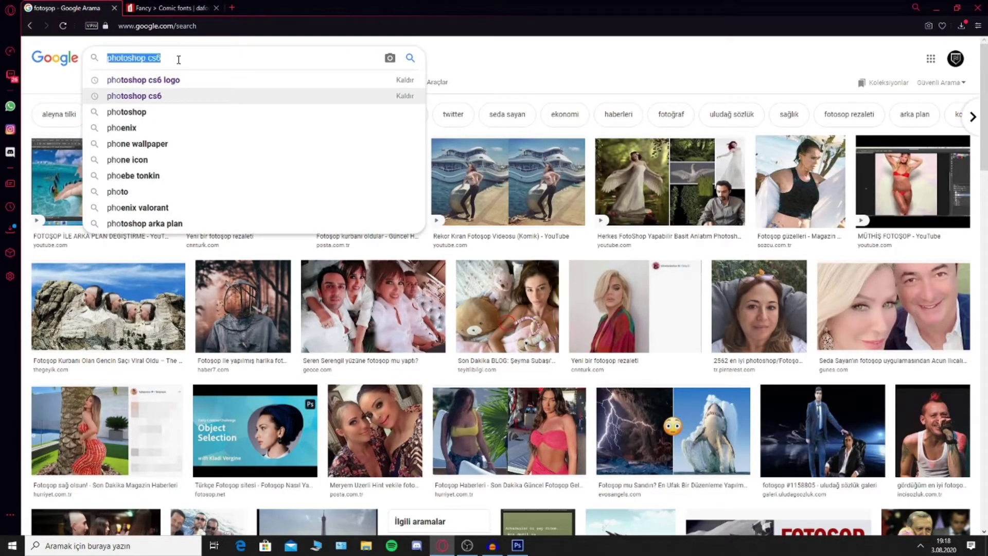
left_click(517, 545)
Replace the title text with PHOTOSHOP CS6 and commit it
key("ctrl+a")
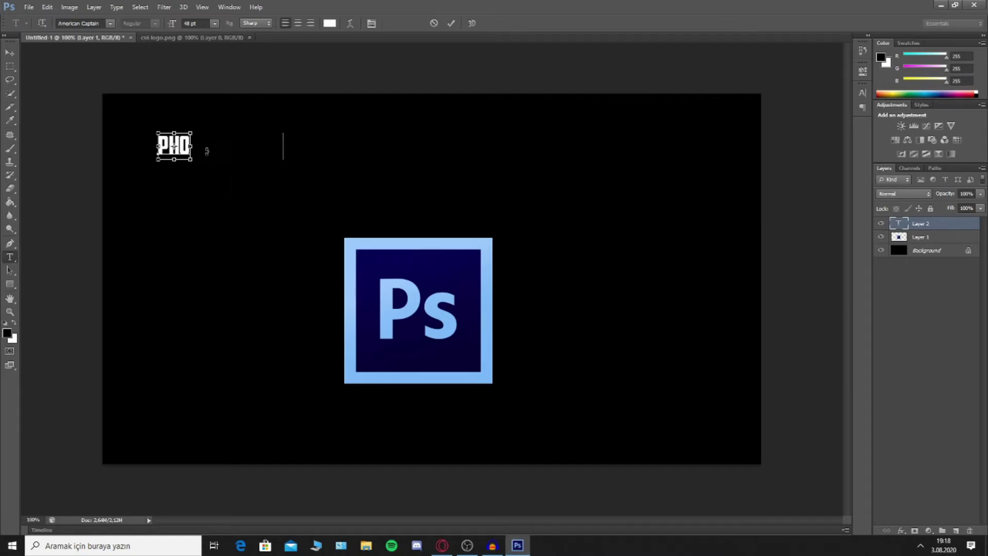
type("PHOTOSHOP CS6")
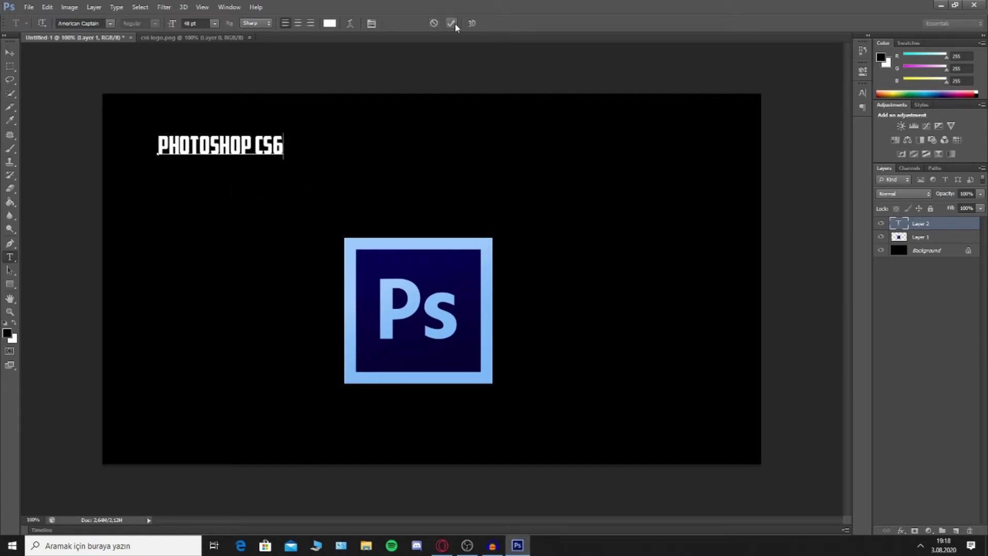
left_click(451, 23)
Scale the PHOTOSHOP CS6 title up about threefold and move it to the top centre
key("v")
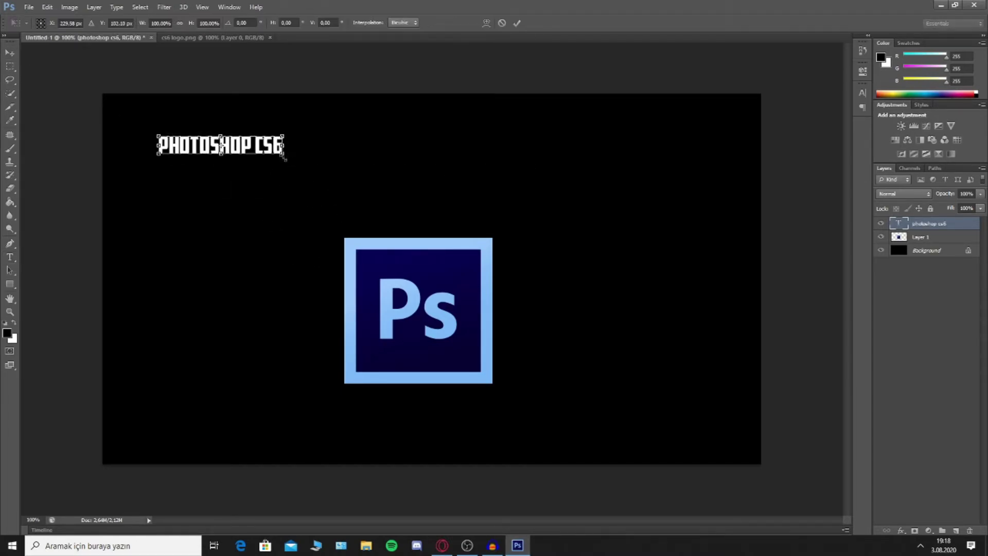
left_click_drag(284, 154, 587, 313)
left_click_drag(478, 180, 520, 141)
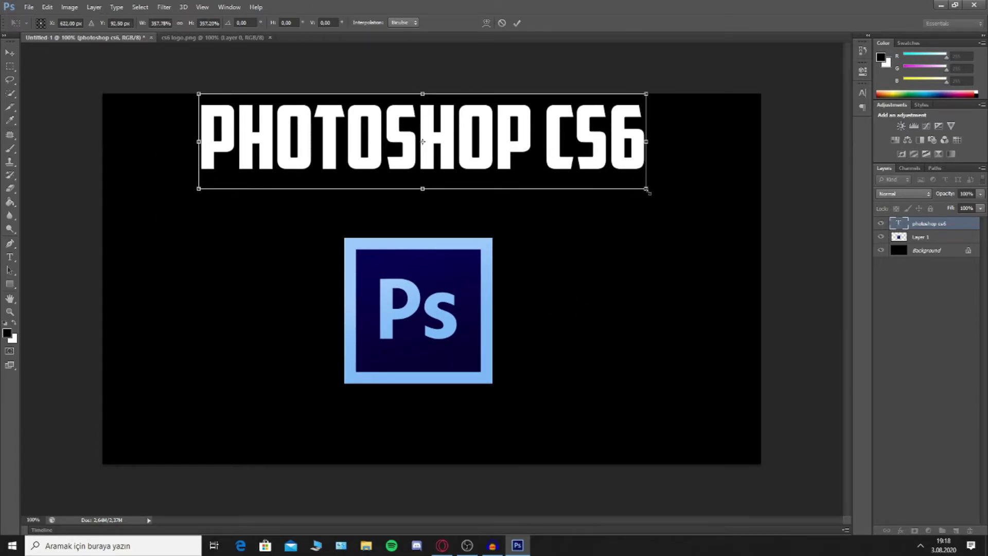
left_click_drag(648, 192, 620, 186)
mouse_move(519, 156)
left_mouse_down()
mouse_move(525, 149)
mouse_move(524, 160)
left_mouse_up()
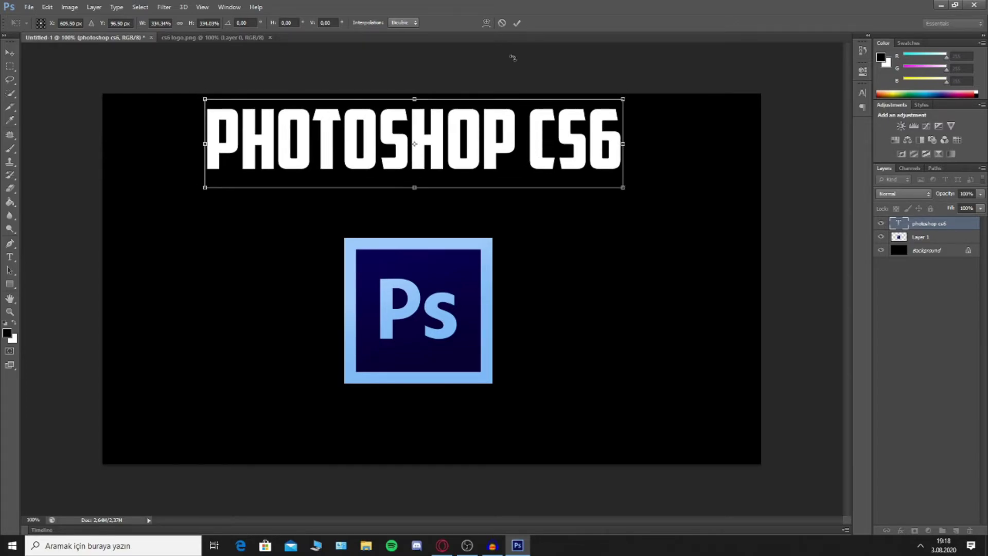
left_click(516, 23)
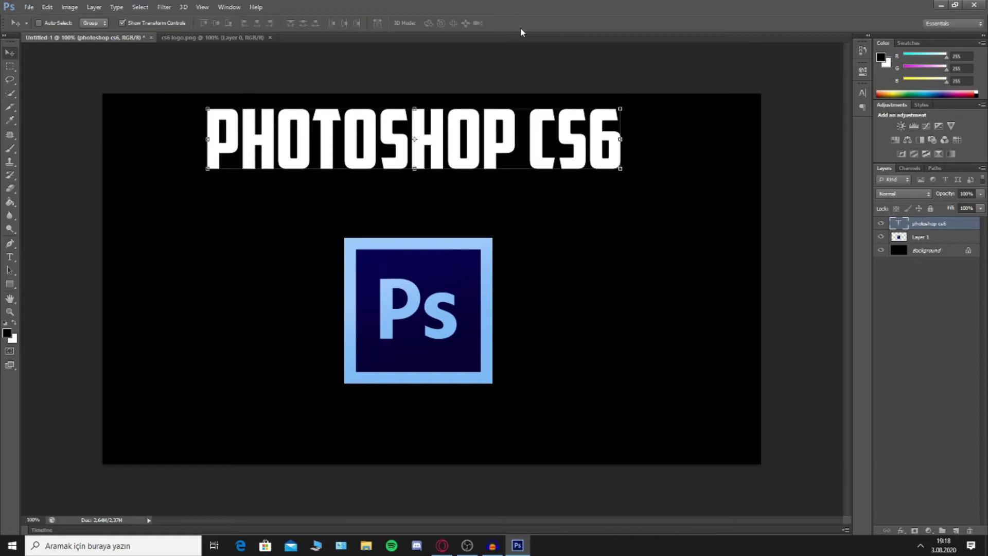
Slightly shrink the title and re-centre it across the top of the canvas
left_click(900, 530)
left_click(689, 202)
mouse_move(621, 170)
left_mouse_down()
mouse_move(646, 219)
mouse_move(683, 202)
mouse_move(586, 162)
left_mouse_up()
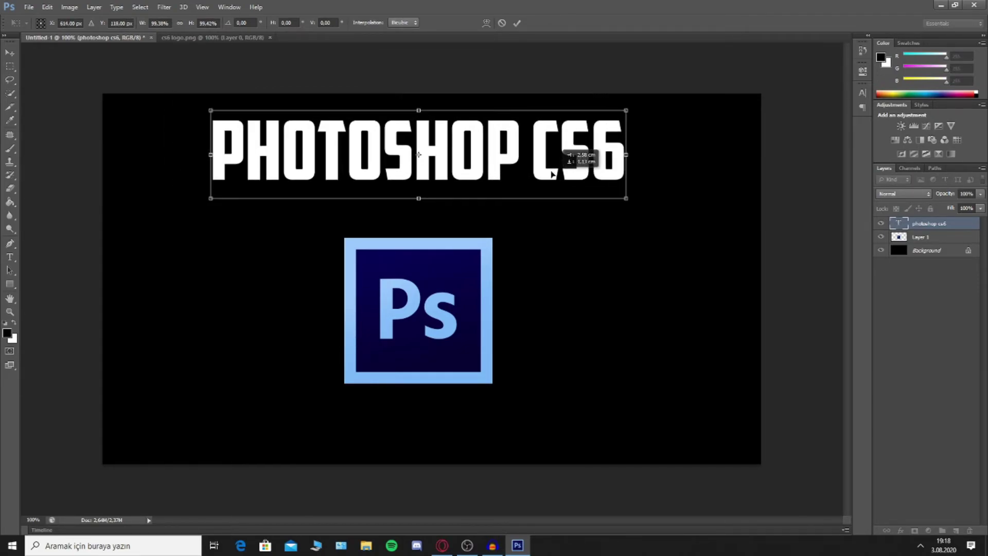
left_click_drag(514, 162, 552, 172)
left_click(517, 23)
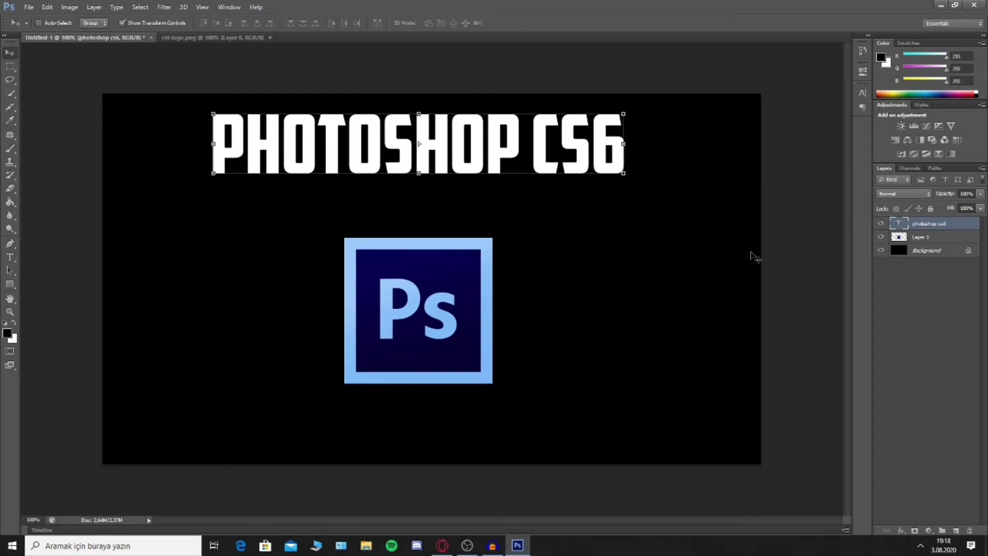
left_click(920, 240)
Move the Ps logo into the canvas's bottom-left corner
left_click_drag(440, 327, 198, 408)
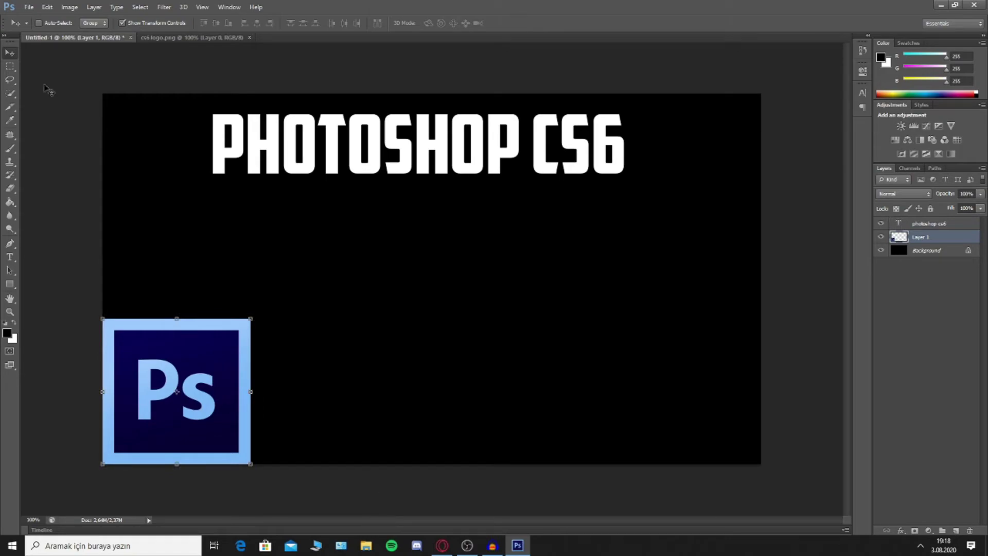
mouse_move(222, 417)
left_mouse_down()
mouse_move(360, 420)
mouse_move(727, 477)
mouse_move(198, 412)
left_mouse_up()
left_click(9, 257)
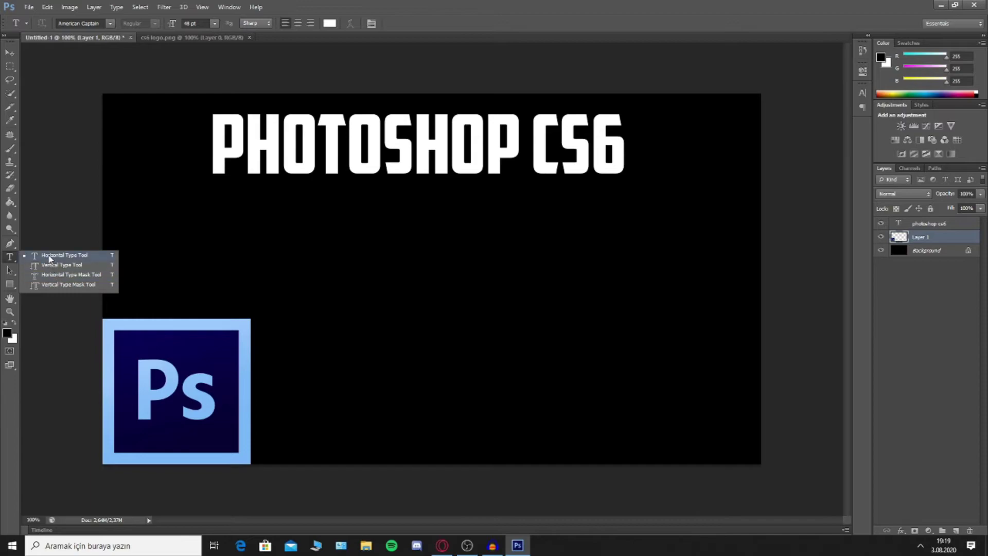
left_click(50, 256)
Add a TEMEL BILGILER subtitle below the title in the Aldo the Apache font
left_click(382, 240)
type("NAS")
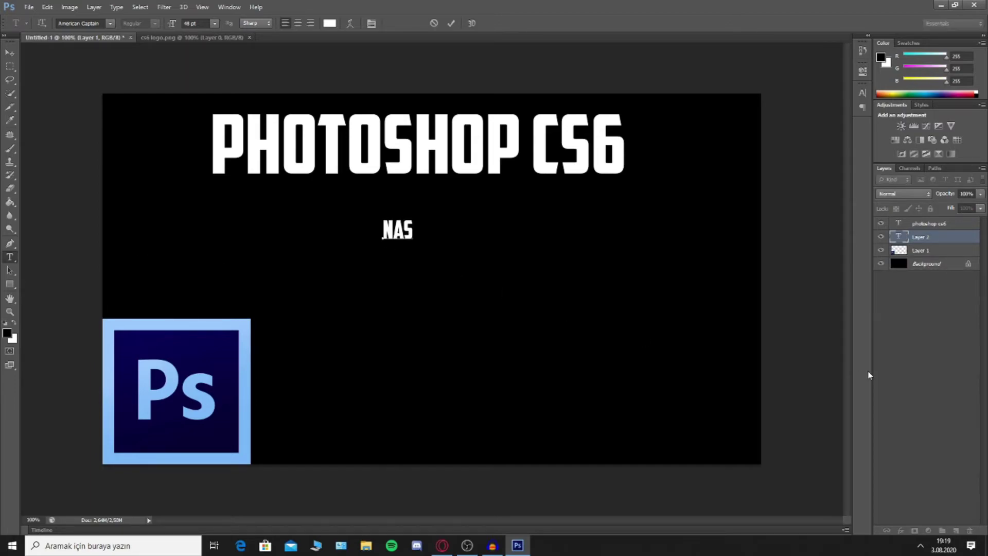
key("BackSpace")
key("BackSpace")
key("BackSpace")
type("TE MEL B")
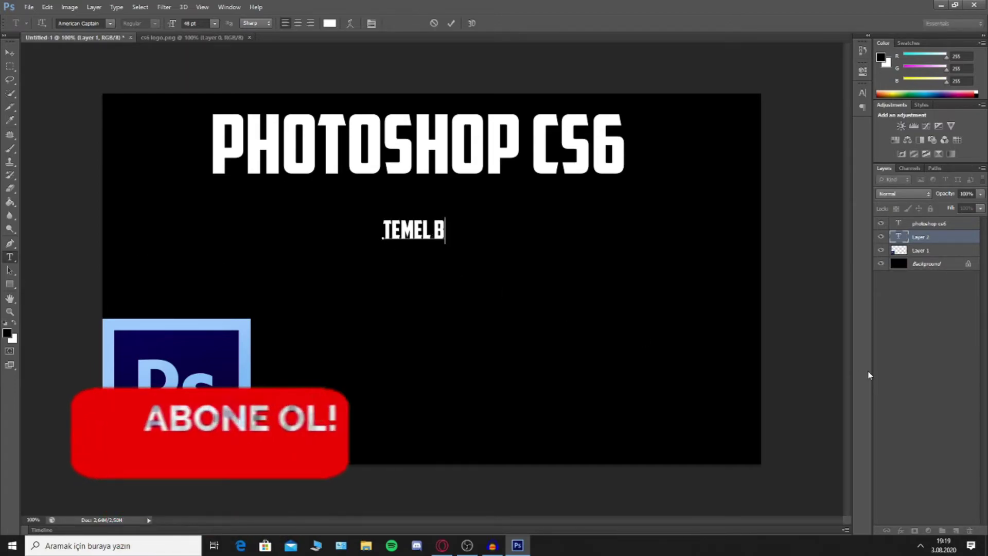
type("ilgi")
key("BackSpace")
key("BackSpace")
key("BackSpace")
key("BackSpace")
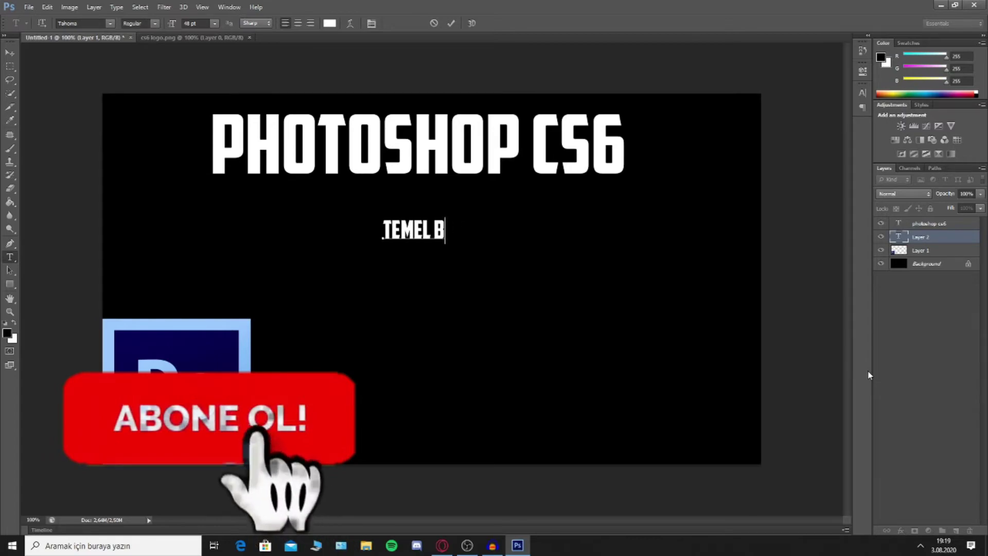
left_click(110, 23)
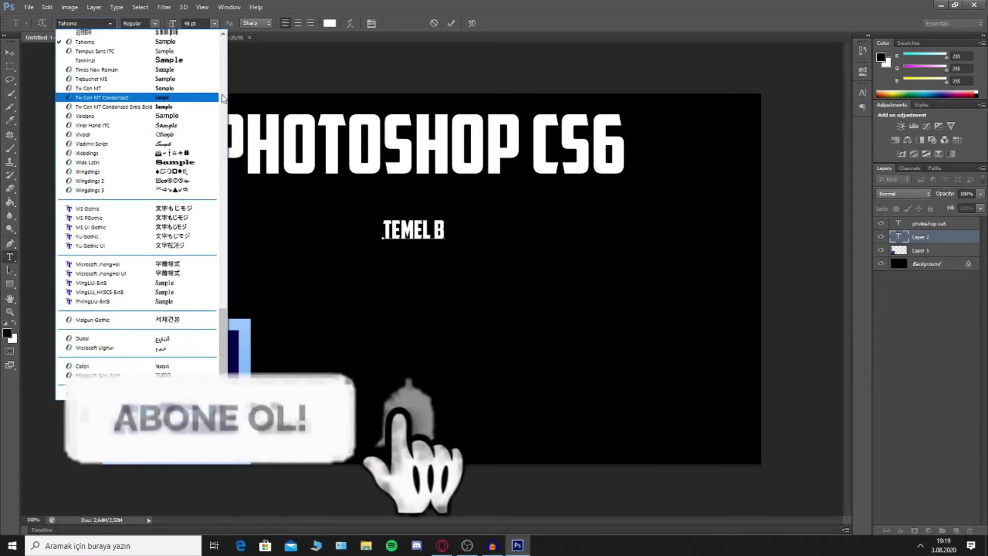
scroll(223, 49, "up", 3)
left_click(137, 47)
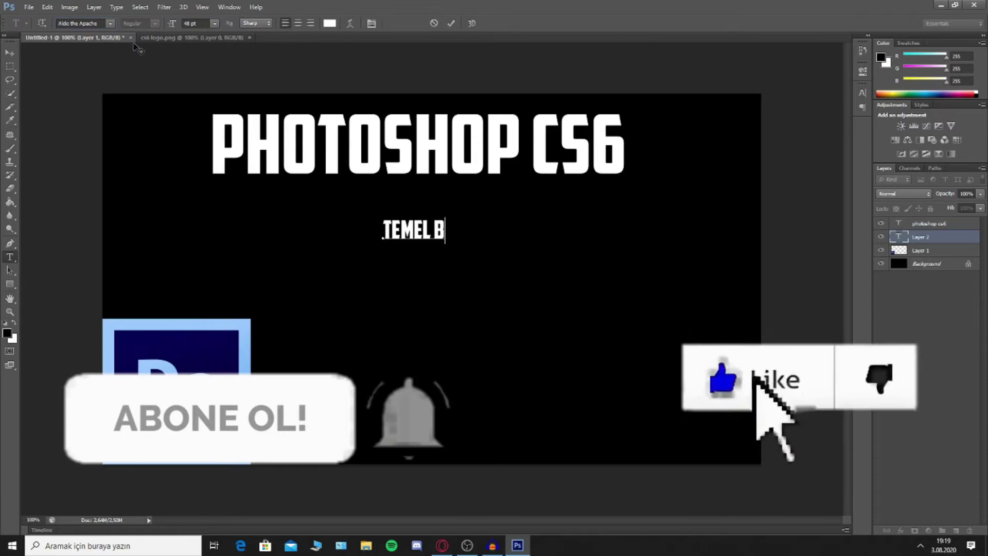
type("ILGILER")
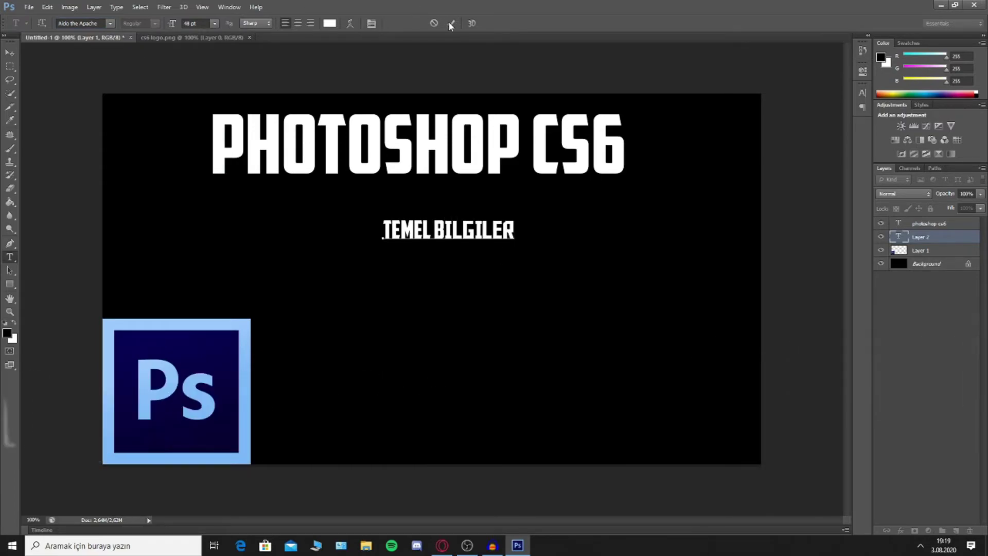
left_click(450, 23)
left_click(9, 52)
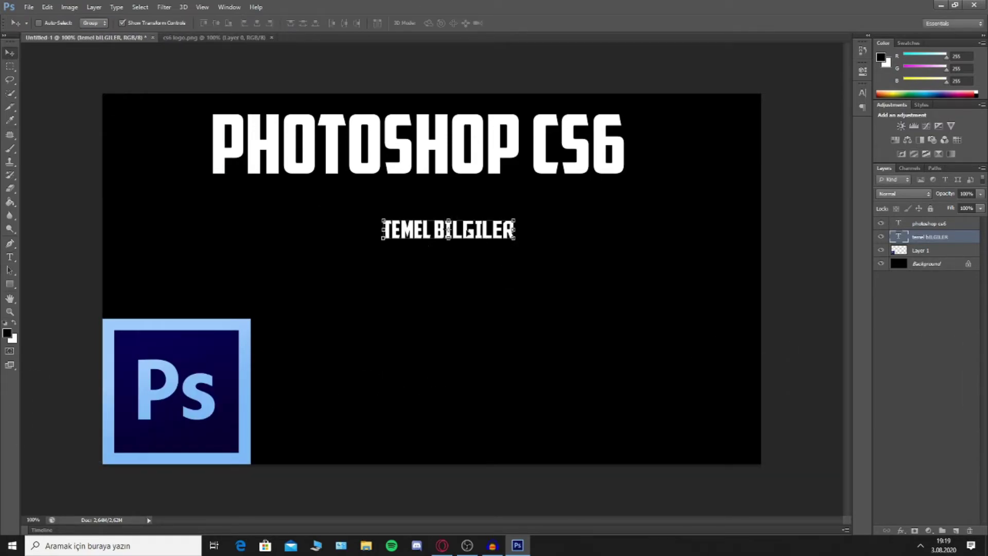
Enlarge TEMEL BILGILER to match the title and centre it underneath
left_click_drag(448, 229, 297, 214)
mouse_move(367, 222)
left_mouse_down()
mouse_move(652, 334)
mouse_move(640, 323)
left_mouse_up()
left_click_drag(556, 257, 530, 236)
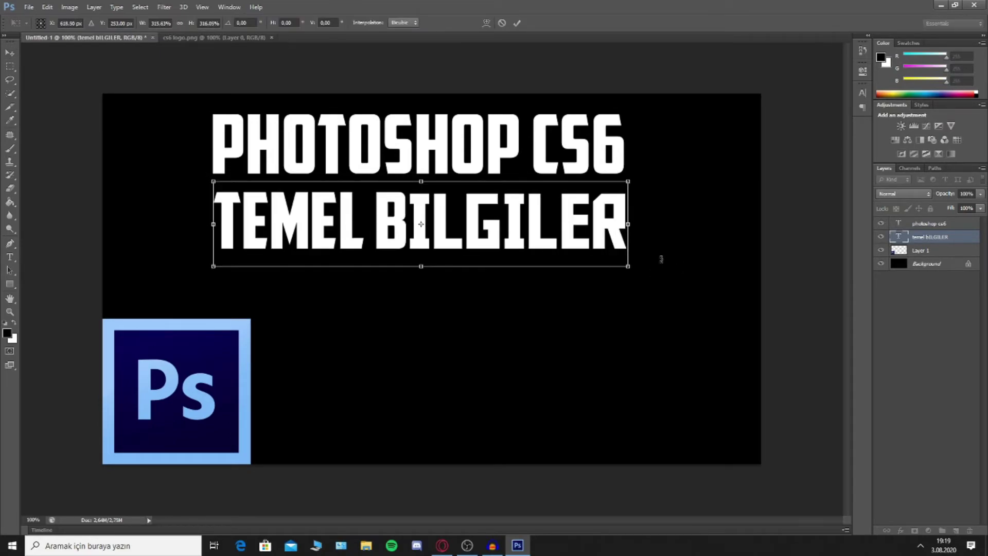
left_click_drag(631, 269, 586, 259)
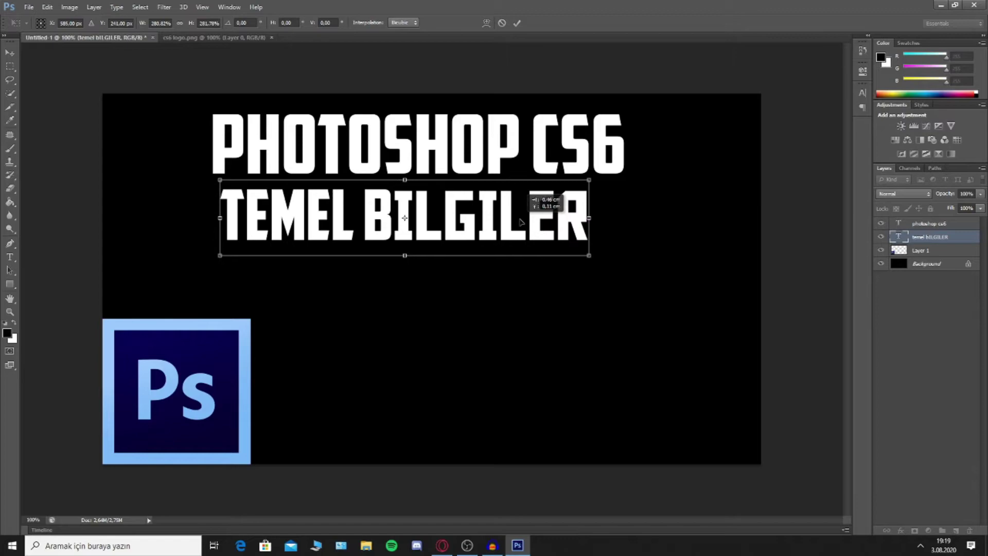
left_click_drag(514, 223, 529, 221)
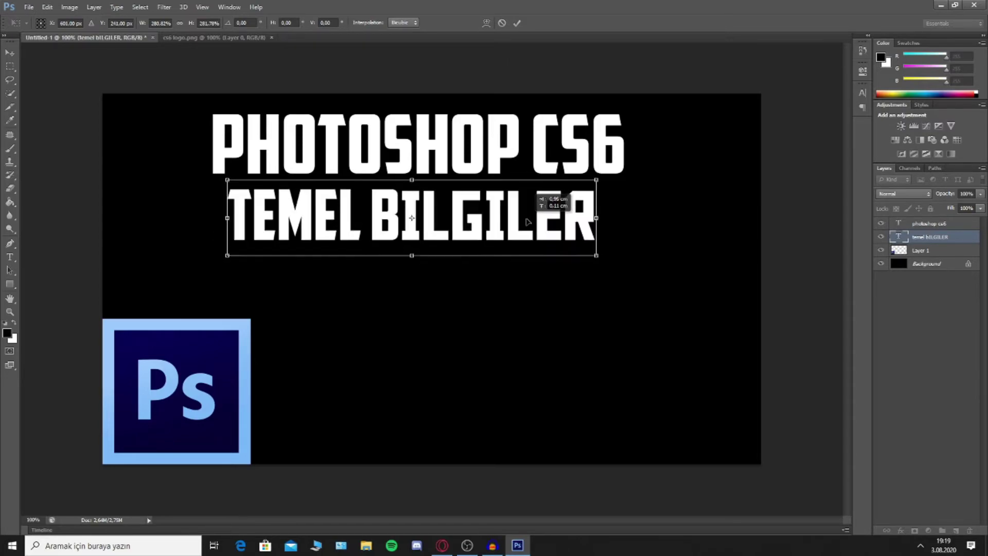
left_click(520, 26)
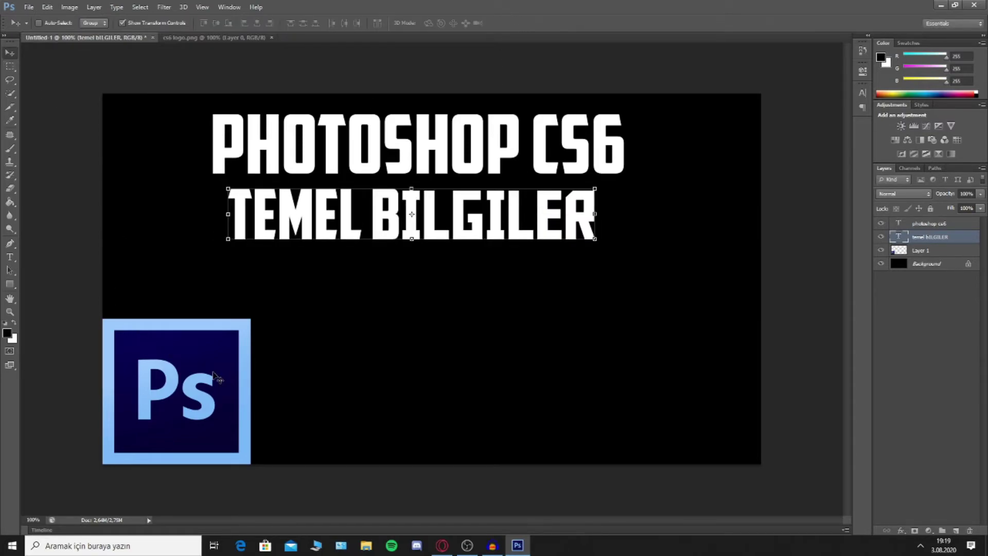
Shrink the Ps logo to about 68% and place it at the upper right beside the title
left_click(921, 250)
left_click_drag(193, 386, 428, 315)
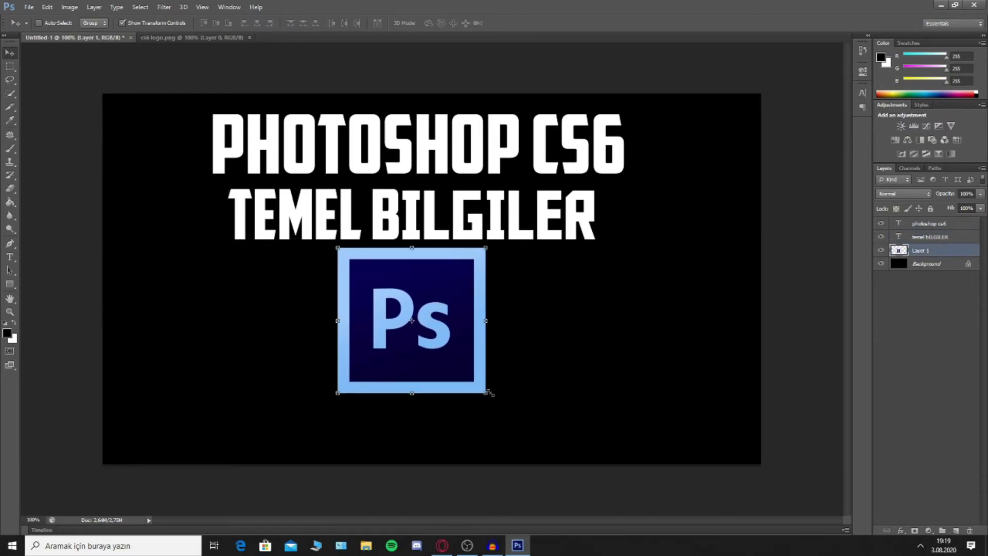
mouse_move(492, 394)
left_mouse_down()
mouse_move(478, 379)
mouse_move(431, 372)
left_mouse_up()
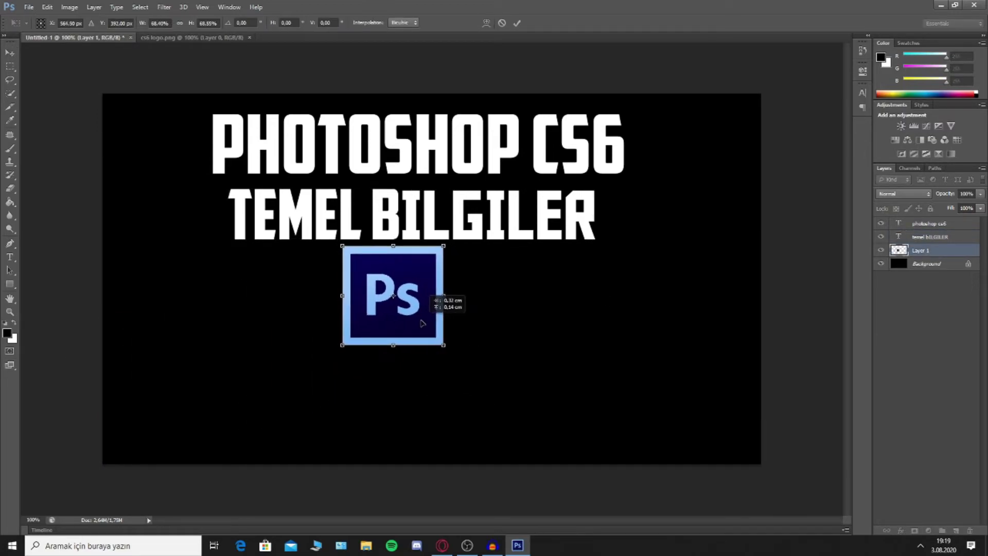
mouse_move(416, 325)
left_mouse_down()
mouse_move(719, 210)
mouse_move(718, 200)
left_mouse_up()
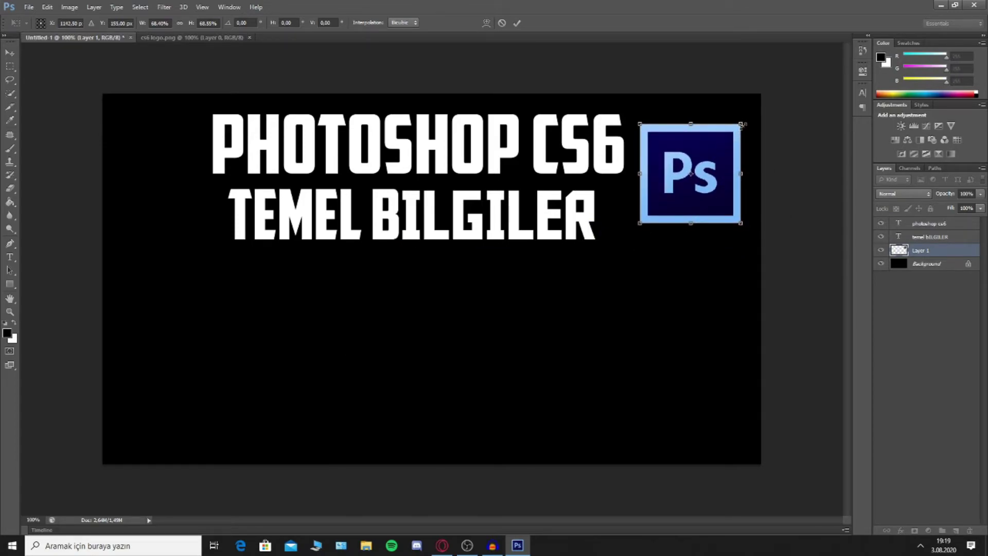
left_click_drag(742, 124, 743, 122)
left_click(517, 22)
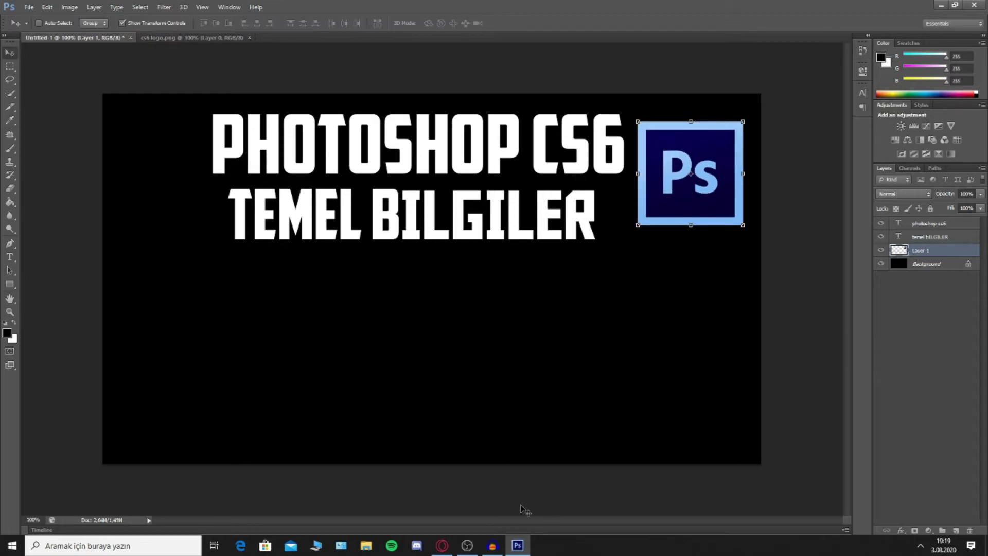
Search Google Images in Opera for 'YOUTUBE LOGO PNG'
left_click(442, 546)
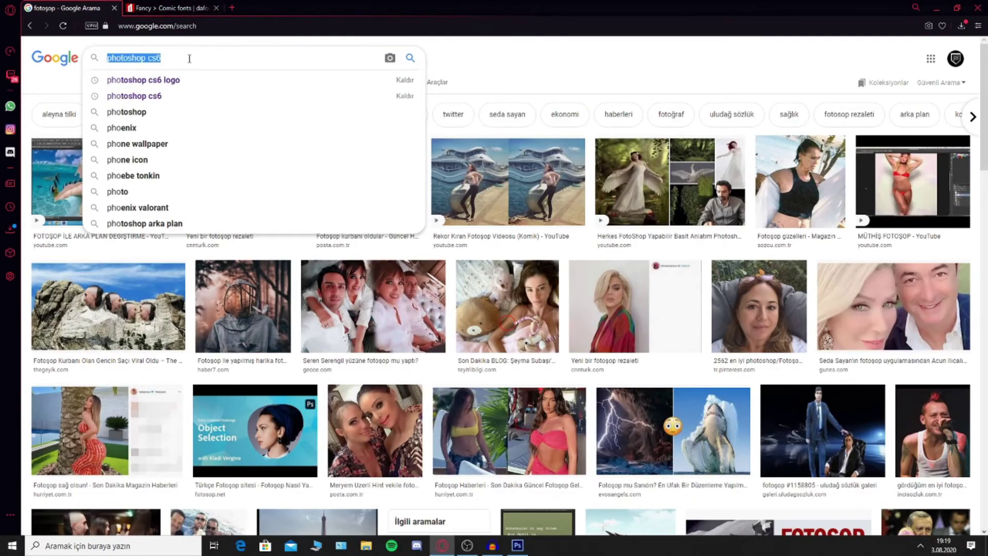
type("youtube")
key("Down")
key("Down")
key("Return")
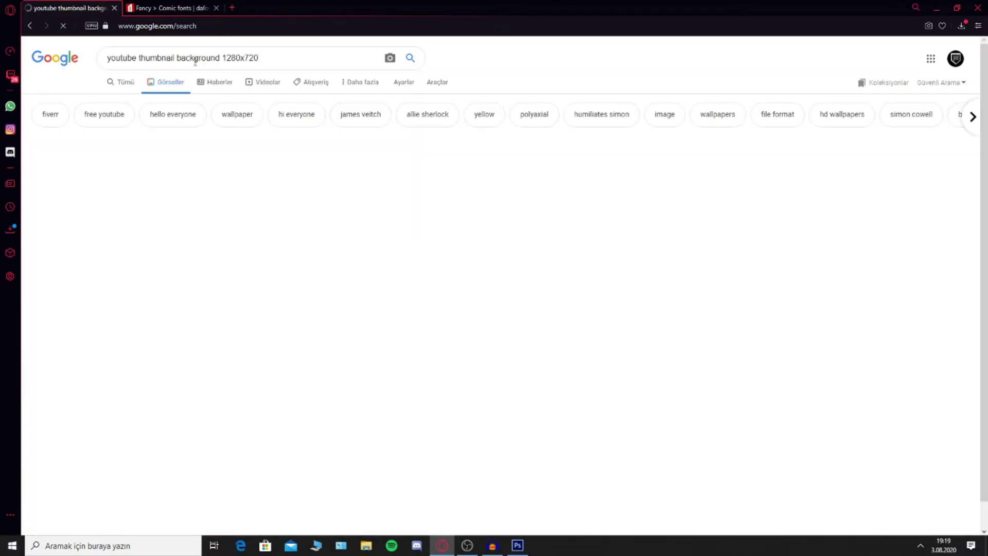
key("ctrl+a")
type("tou")
key("ctrl+a")
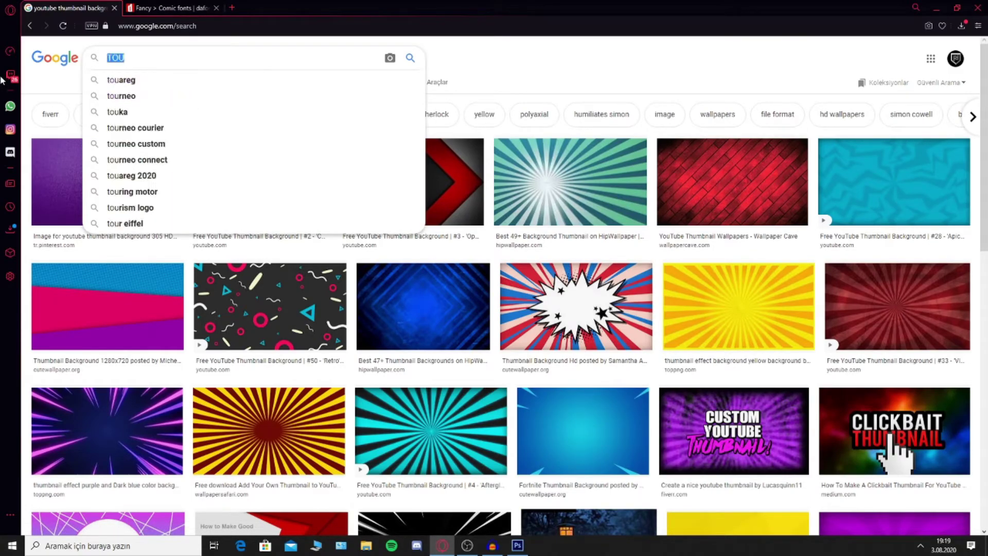
type("YOUTUBE LOGO P")
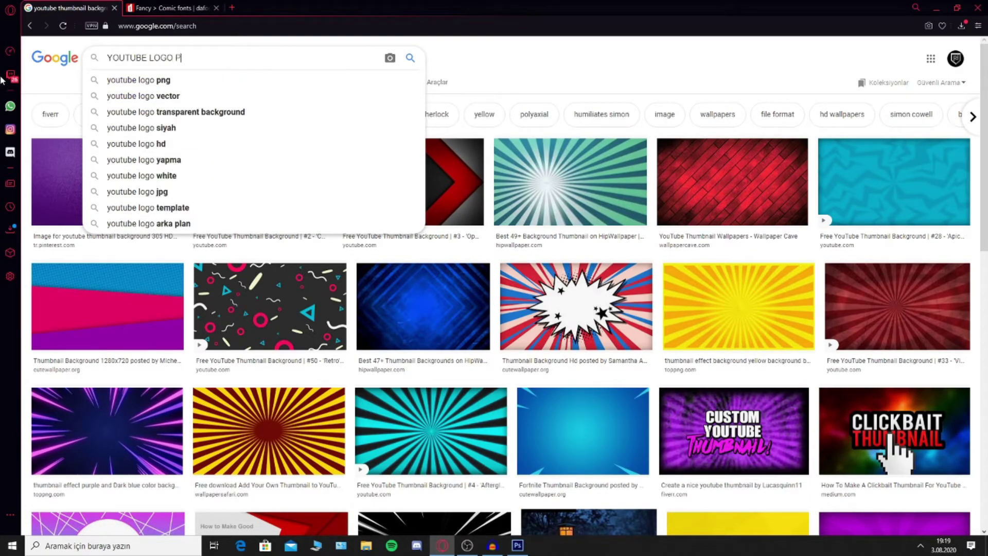
type("NG")
key("Return")
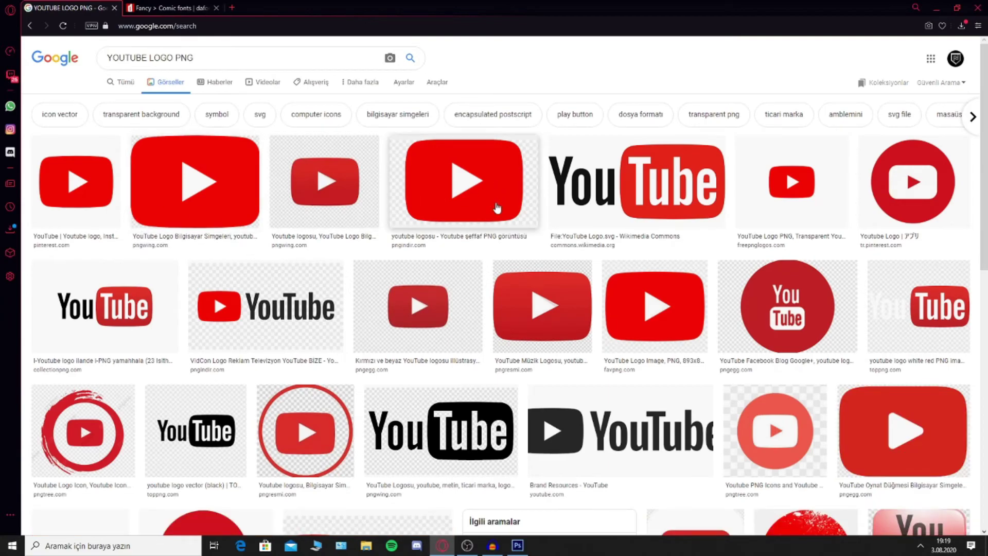
Save a transparent YouTube logo image from the results to the Desktop
left_click(324, 181)
right_click(701, 205)
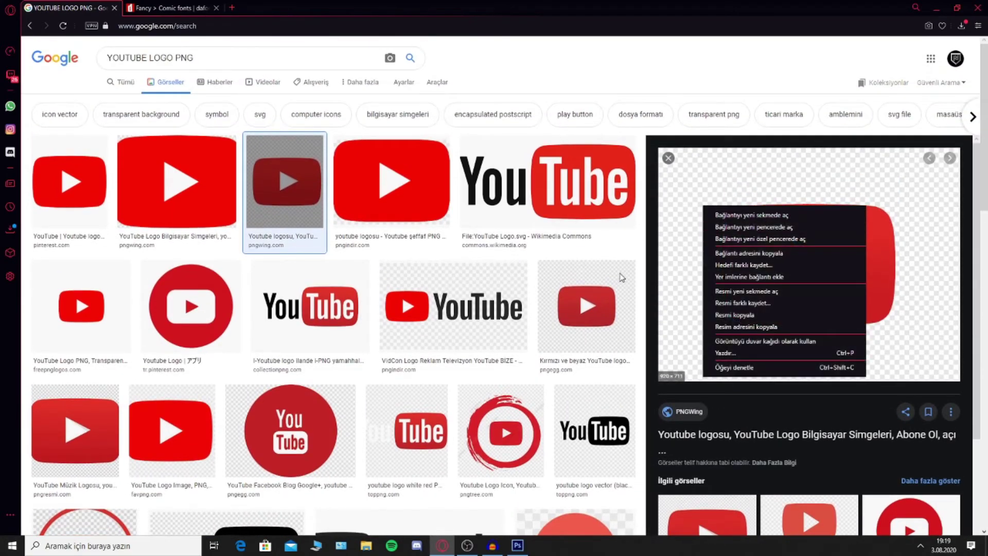
left_click(733, 303)
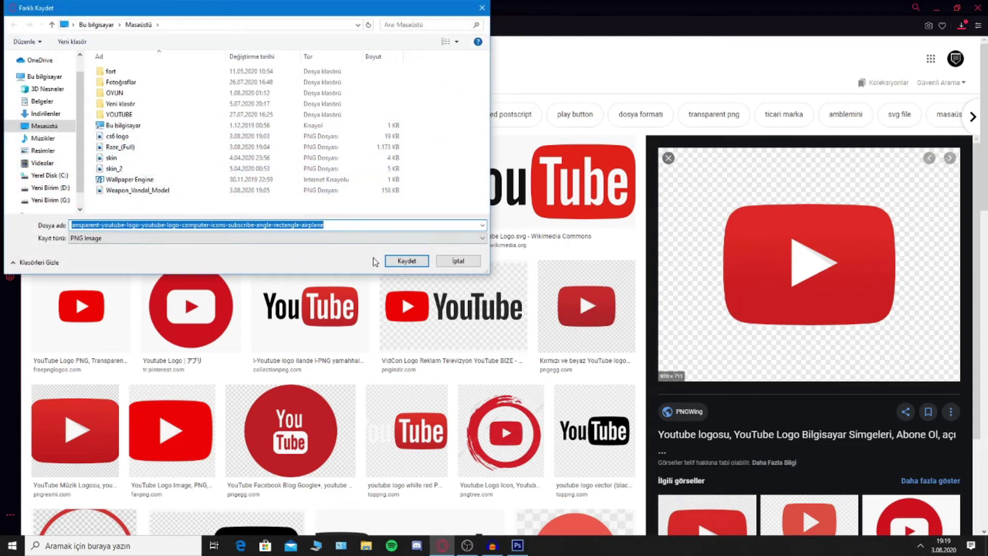
left_click(406, 261)
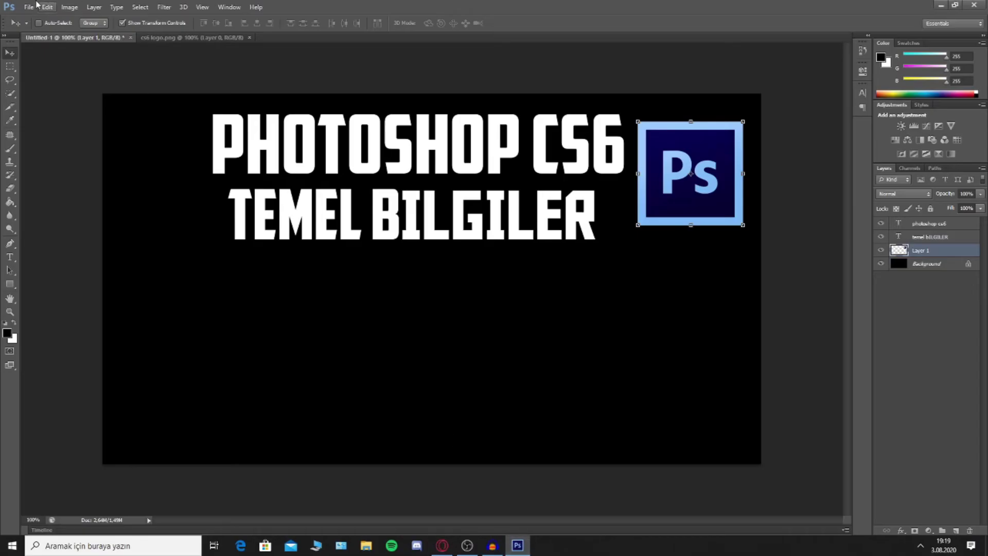
Open the saved YouTube logo PNG as its own document, undoing an accidental copy into Untitled-1
left_click(28, 6)
left_click(40, 29)
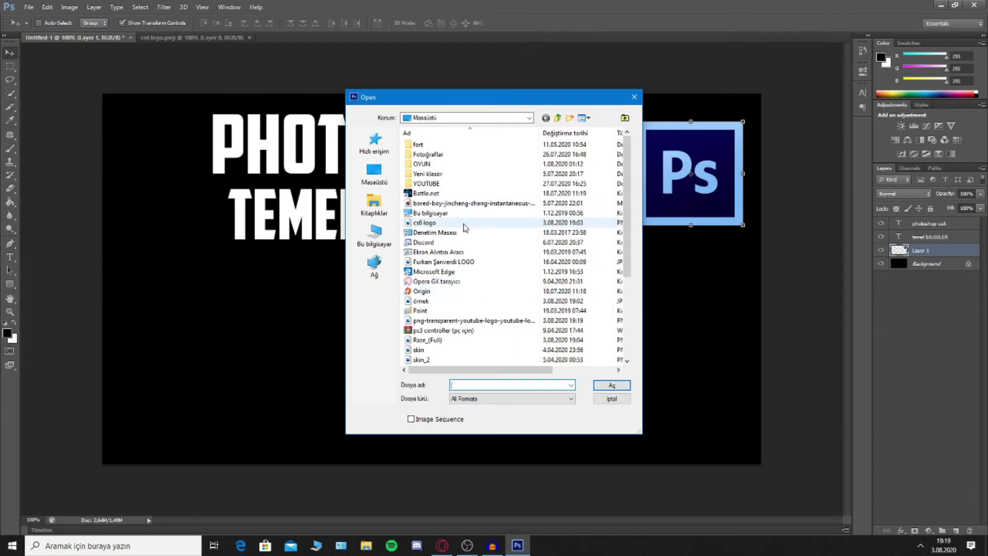
double_click(479, 320)
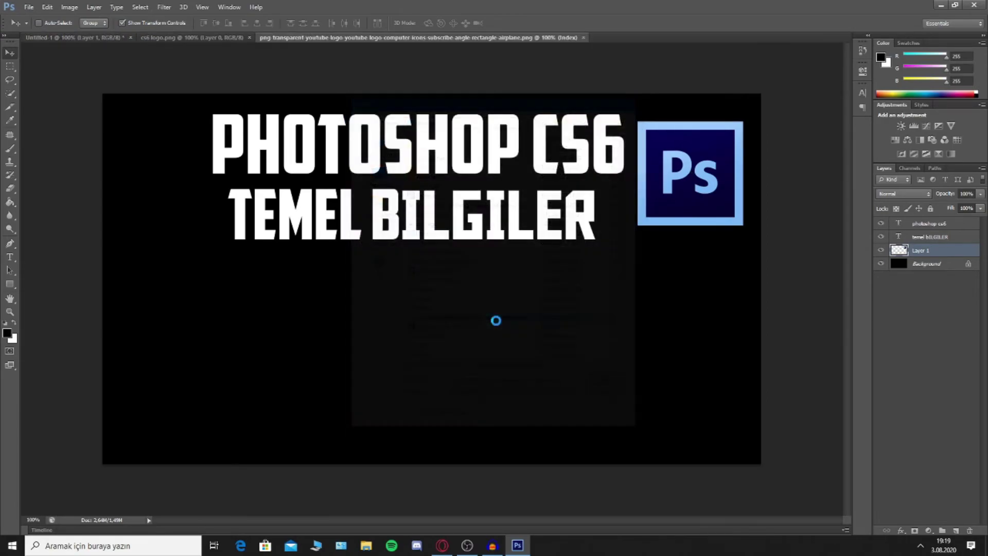
left_click_drag(501, 327, 303, 91)
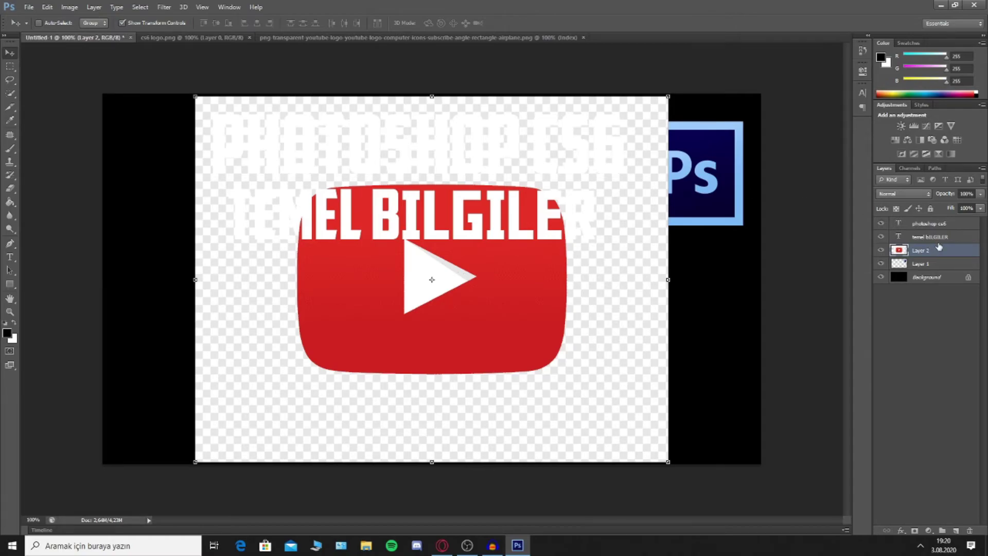
key("ctrl+z")
left_click(404, 37)
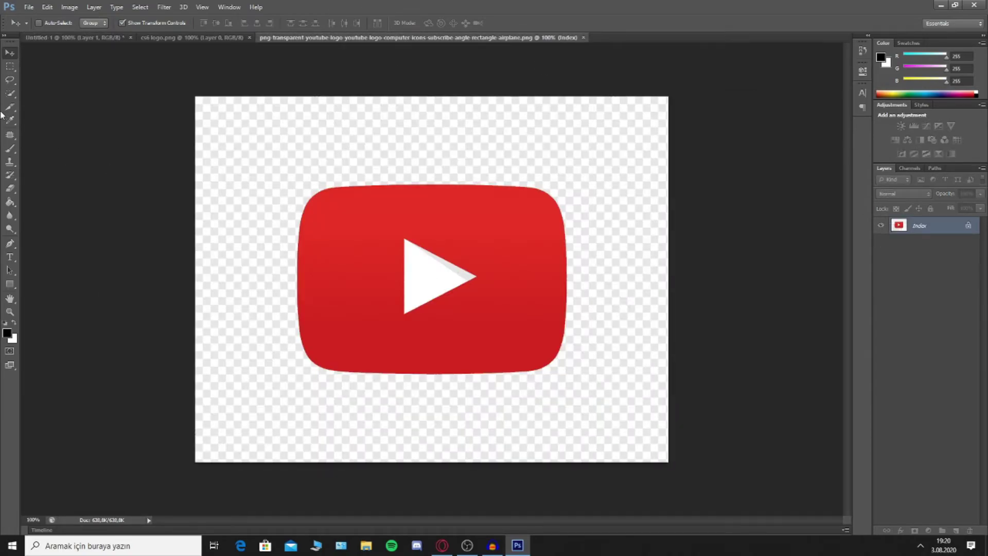
Zoom the view to 200% on the YouTube logo
right_click(9, 243)
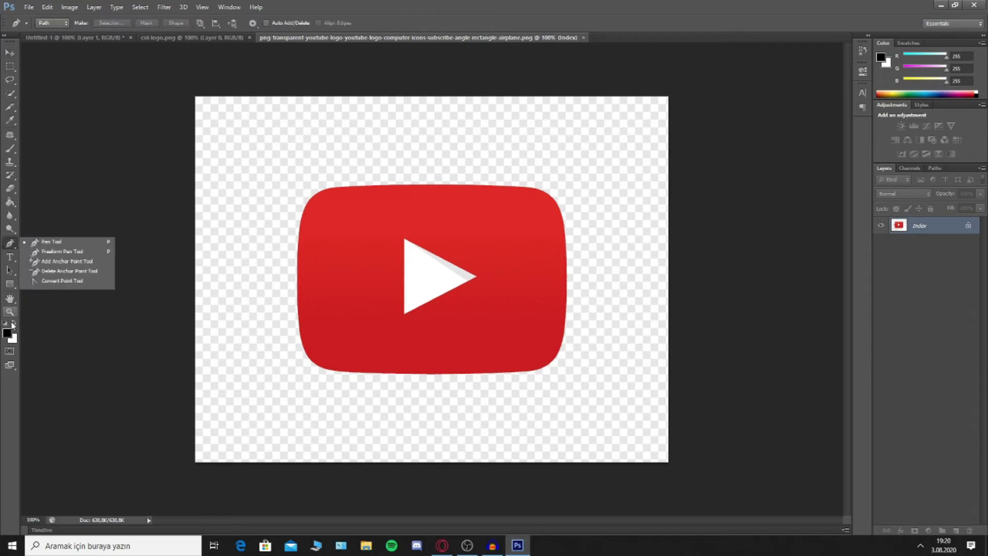
left_click(35, 319)
left_click(9, 312)
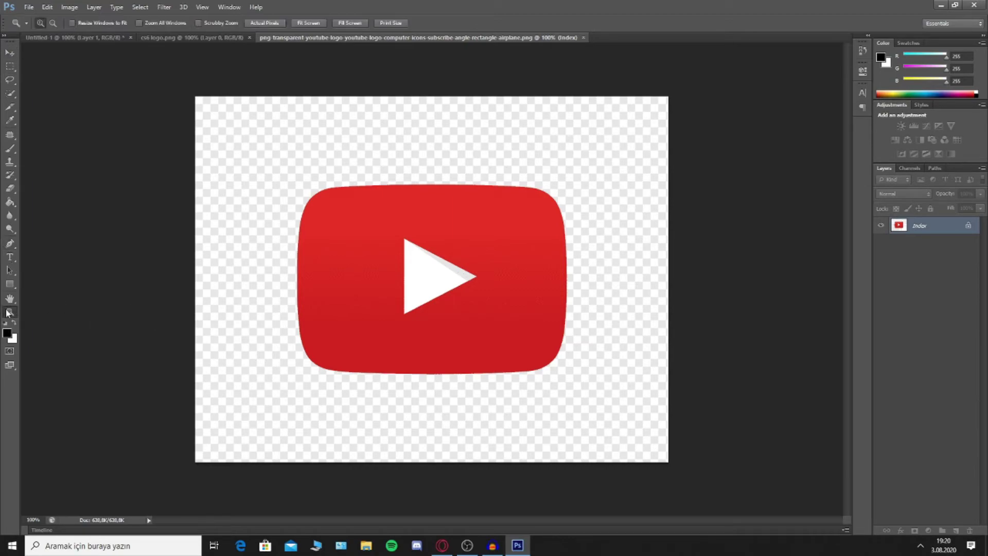
left_click(401, 283)
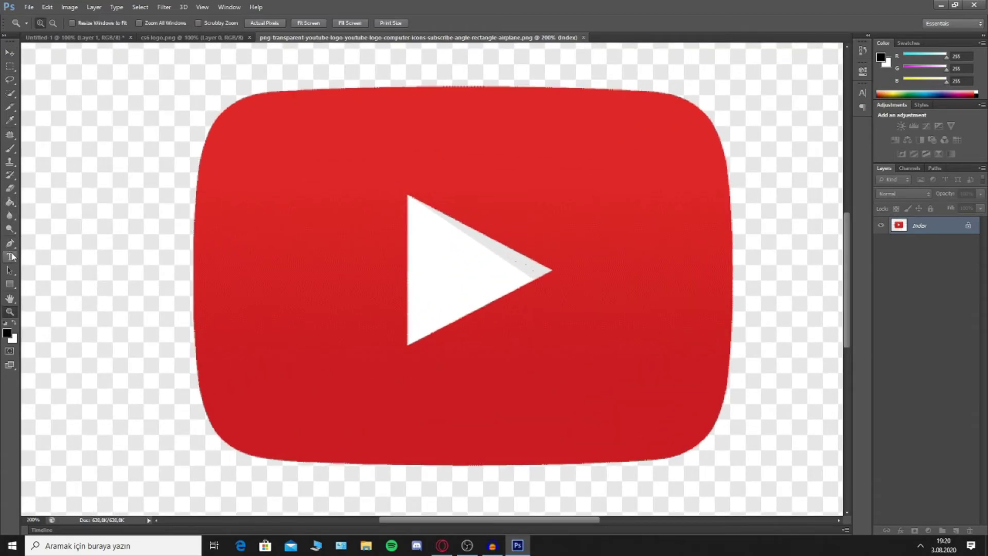
right_click(9, 243)
left_click(34, 242)
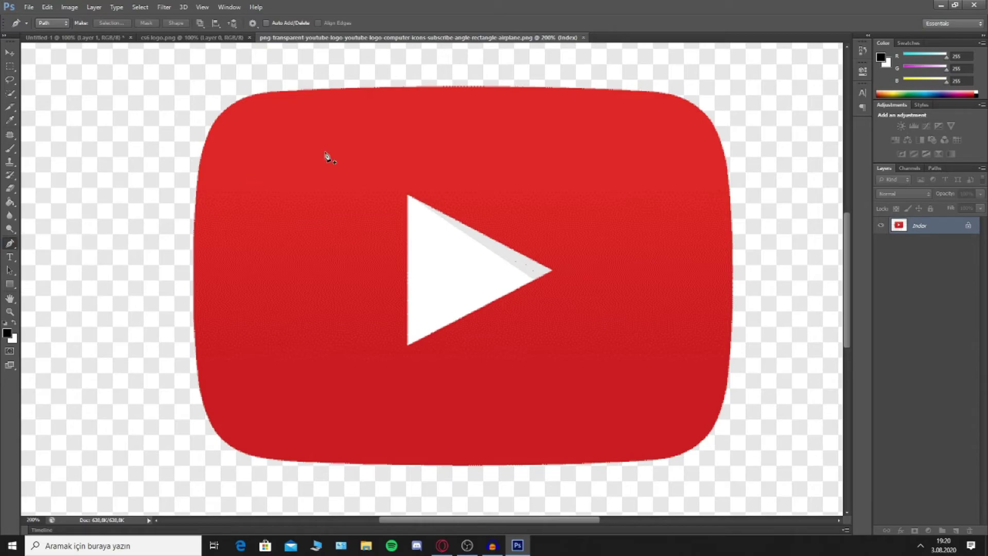
Place pen anchors from the logo's top edge down the right side to the bottom-right curve
left_click(440, 88)
left_click_drag(726, 161, 738, 228)
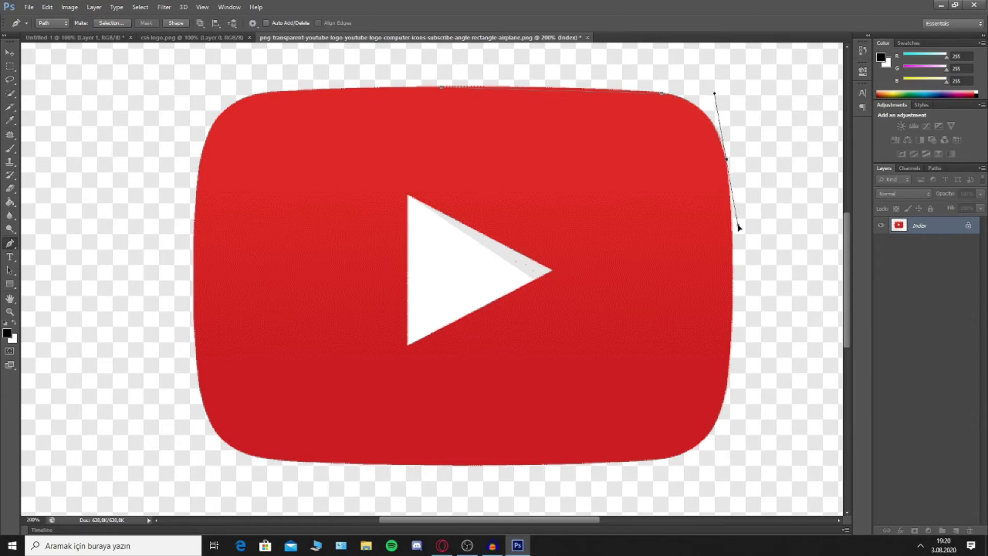
left_click(727, 160, "alt")
left_click_drag(728, 369, 717, 408)
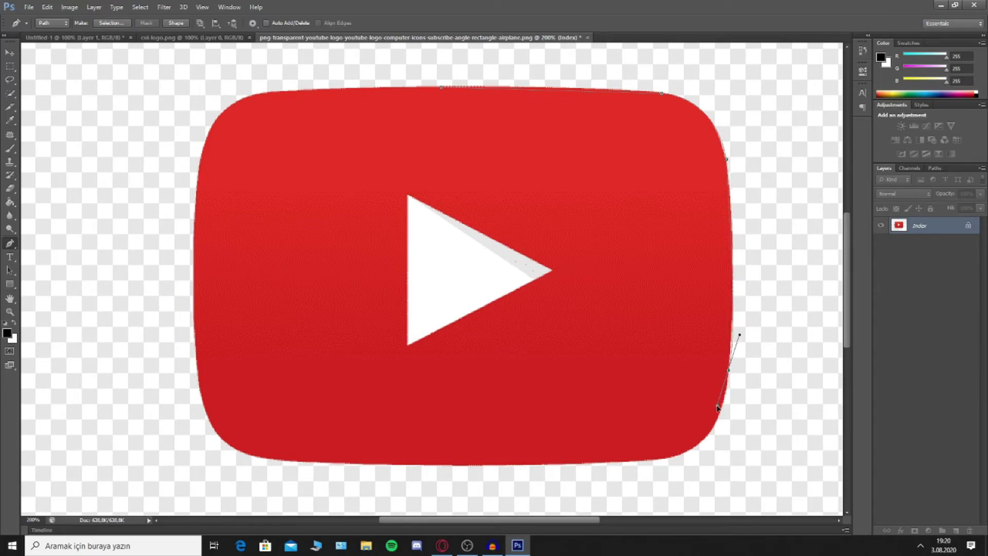
left_click(728, 371, "alt")
left_click_drag(676, 459, 622, 471)
left_click(675, 458, "alt")
Step the path back in History to the Pick-up Path state
left_click(862, 50)
left_click(803, 72)
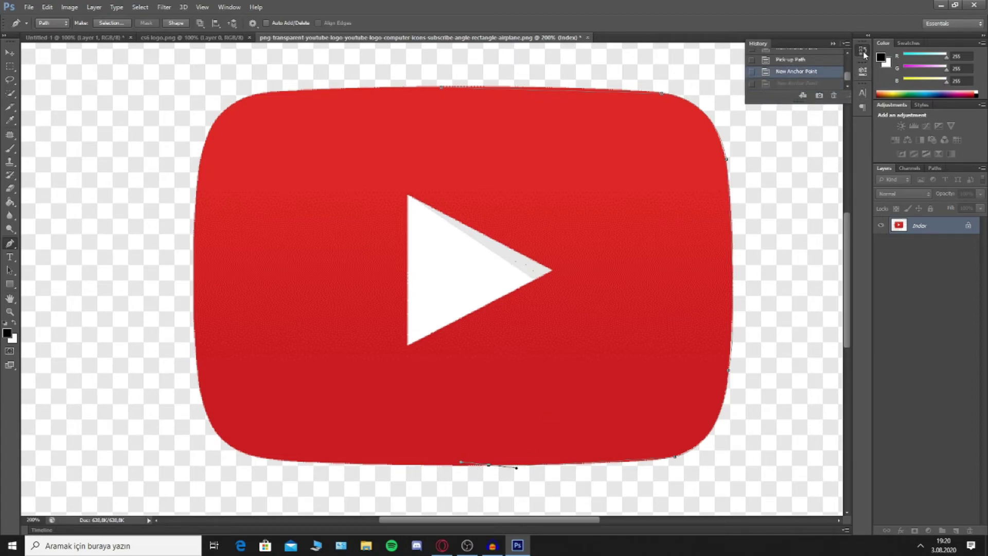
left_click(862, 50)
left_click(809, 59)
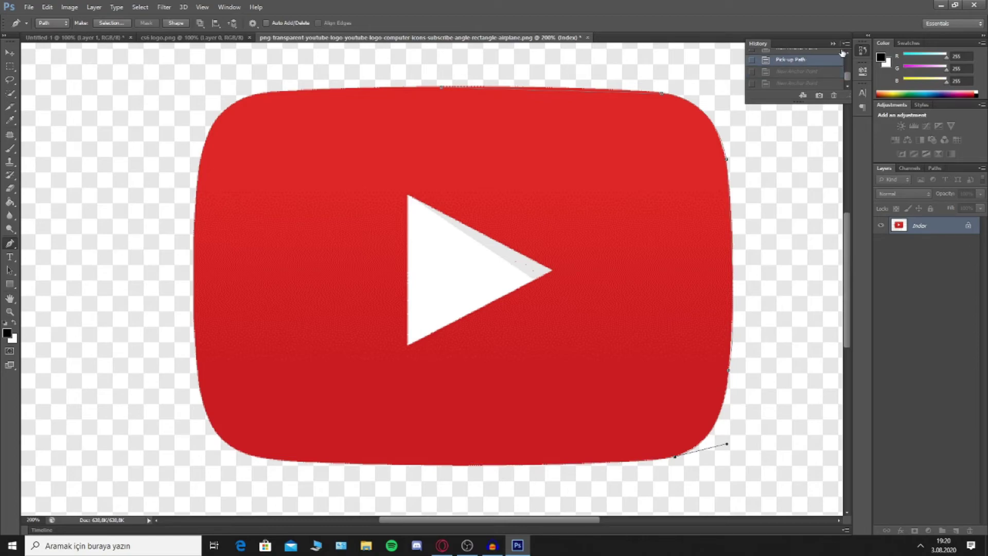
left_click(867, 51)
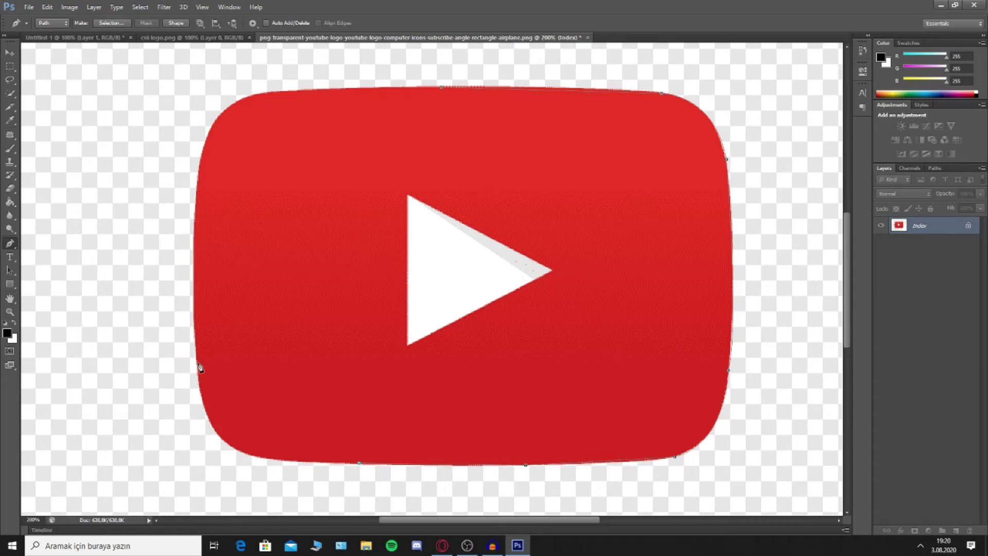
Finish tracing the Pen path around the YouTube logo's left side and close it at the start point
left_click_drag(209, 333, 213, 254)
mouse_move(214, 254)
left_mouse_down()
mouse_move(221, 260)
mouse_move(197, 251)
left_mouse_up()
left_click(860, 68)
left_click(791, 71)
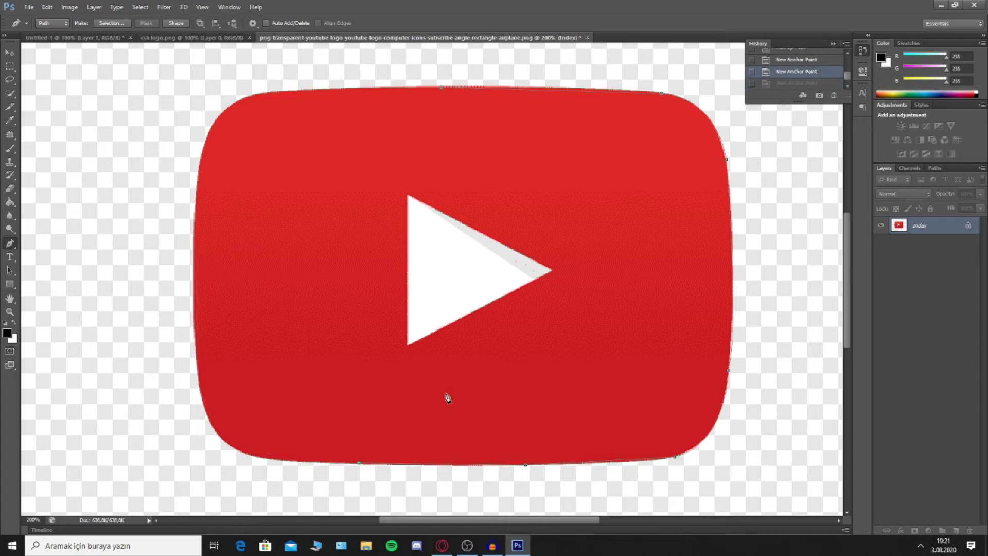
left_click(266, 458)
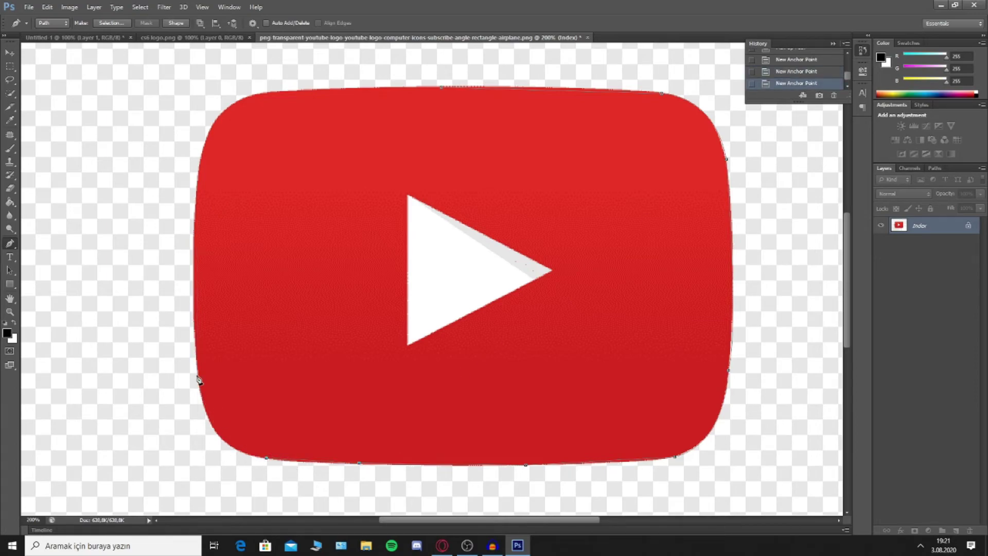
left_click_drag(204, 355, 201, 293)
left_click(198, 370)
left_click(197, 209)
left_click_drag(310, 100, 325, 94)
left_click(260, 95, "alt")
left_click(441, 90)
Turn the path into a selection, copy the logo, and paste it into Untitled-1 as Layer 2
left_click(863, 50)
right_click(463, 280)
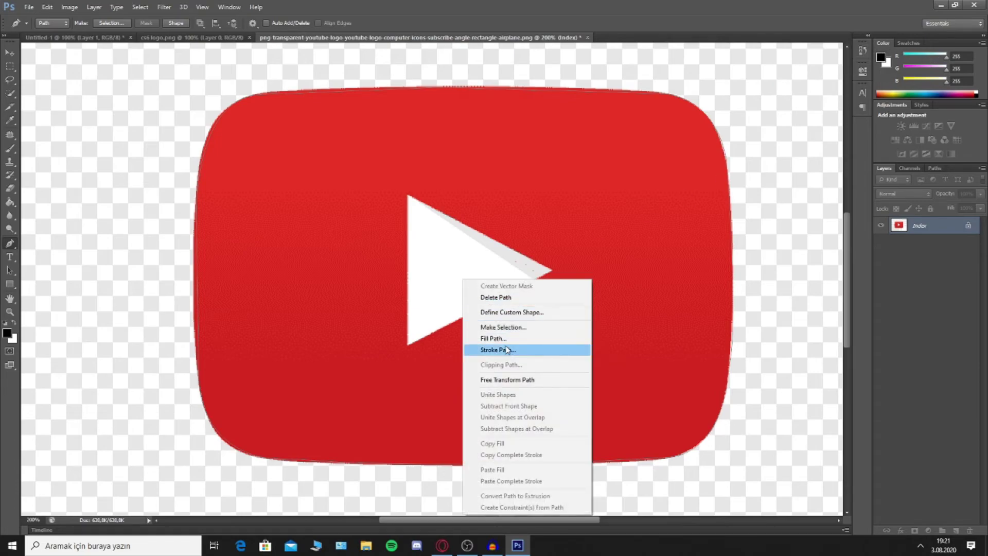
left_click(521, 328)
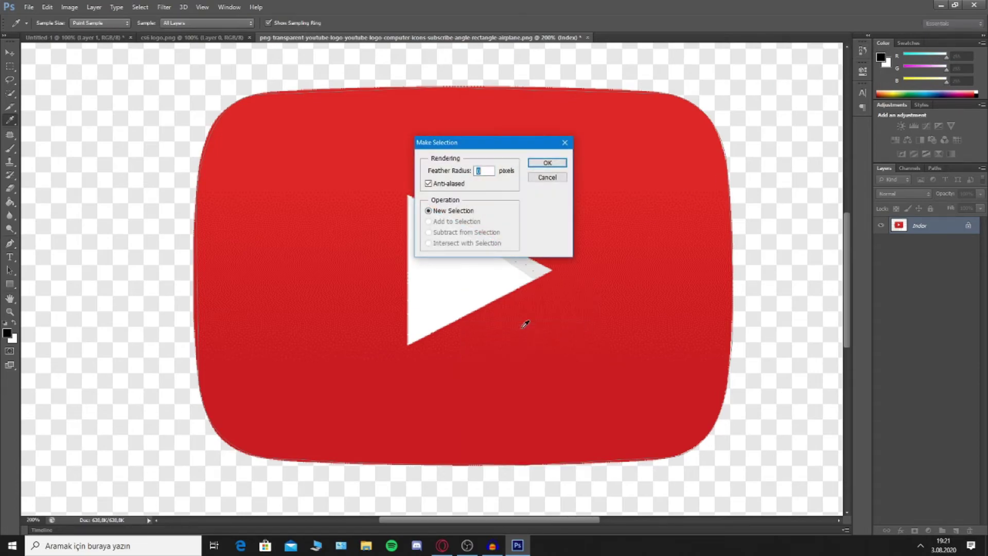
left_click(537, 165)
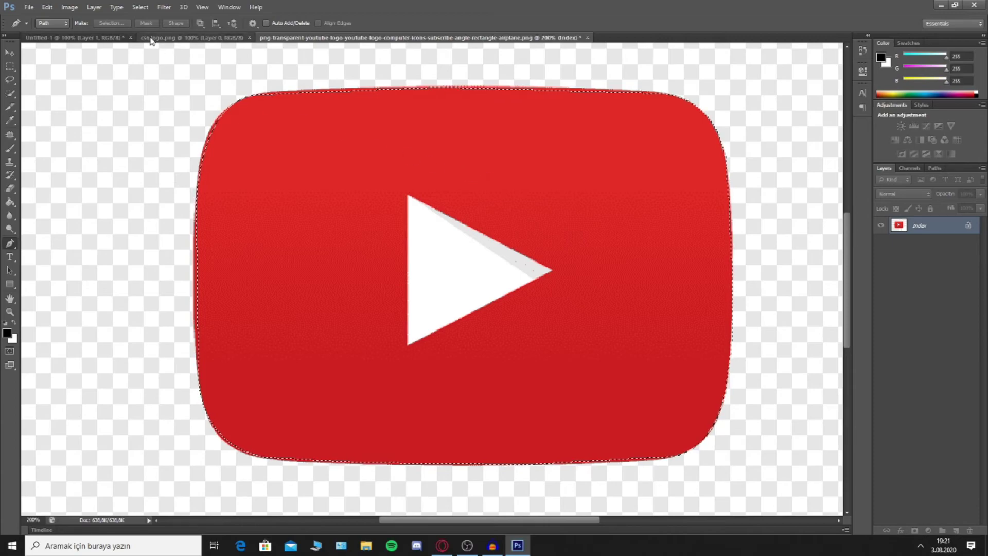
key("ctrl+c")
left_click(75, 38)
key("ctrl+v")
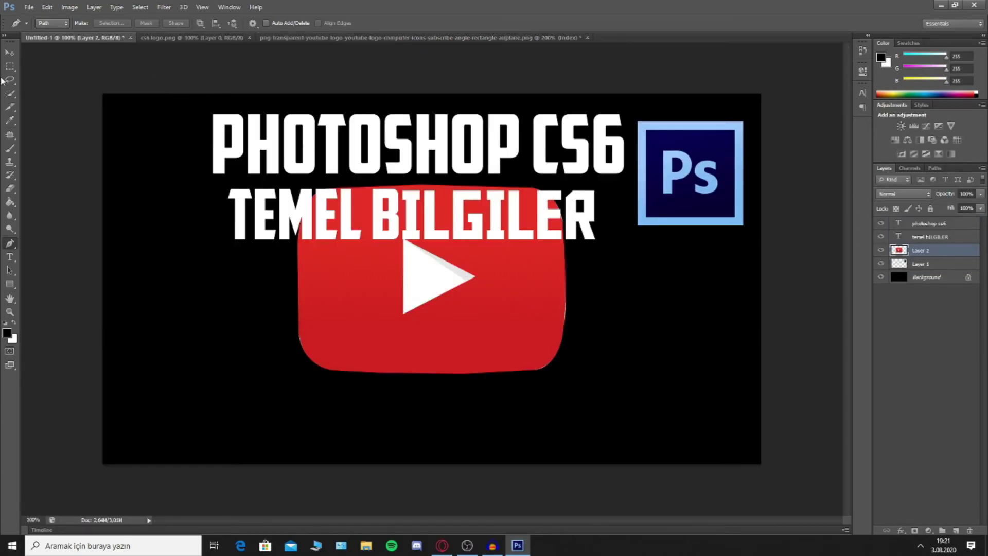
Scale the pasted YouTube logo to about 70% and place it in the lower-left corner
left_click(9, 52)
left_click_drag(478, 350, 337, 424)
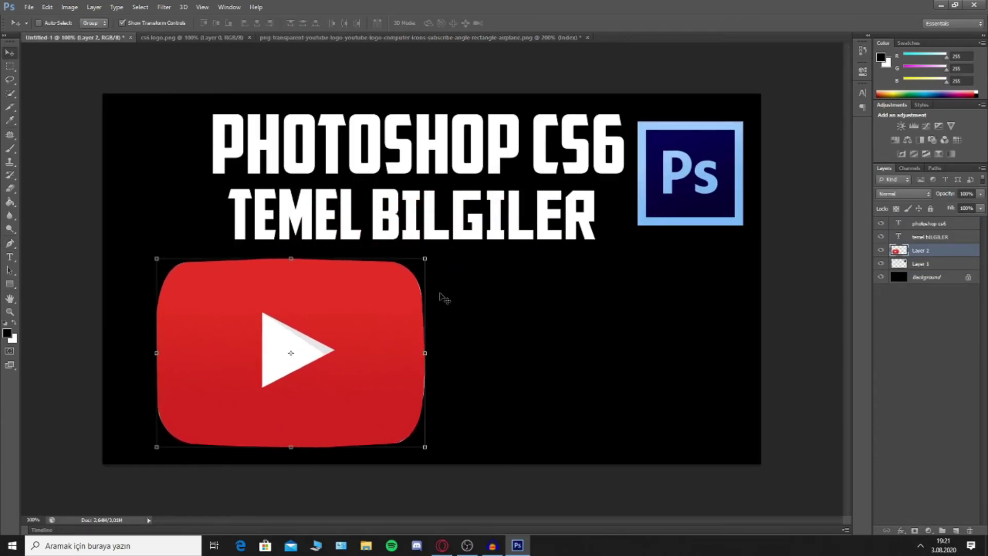
left_click_drag(425, 259, 344, 316)
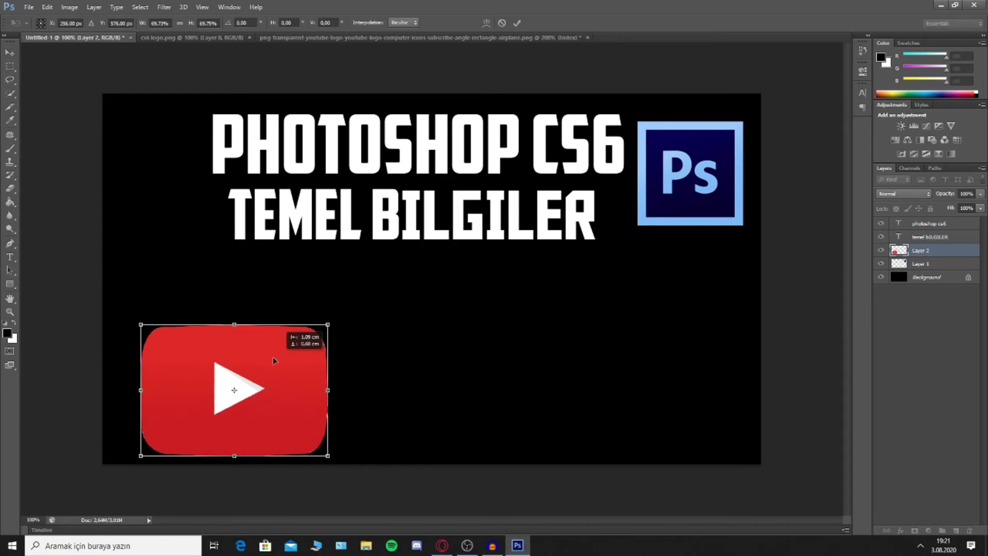
left_click_drag(297, 347, 247, 365)
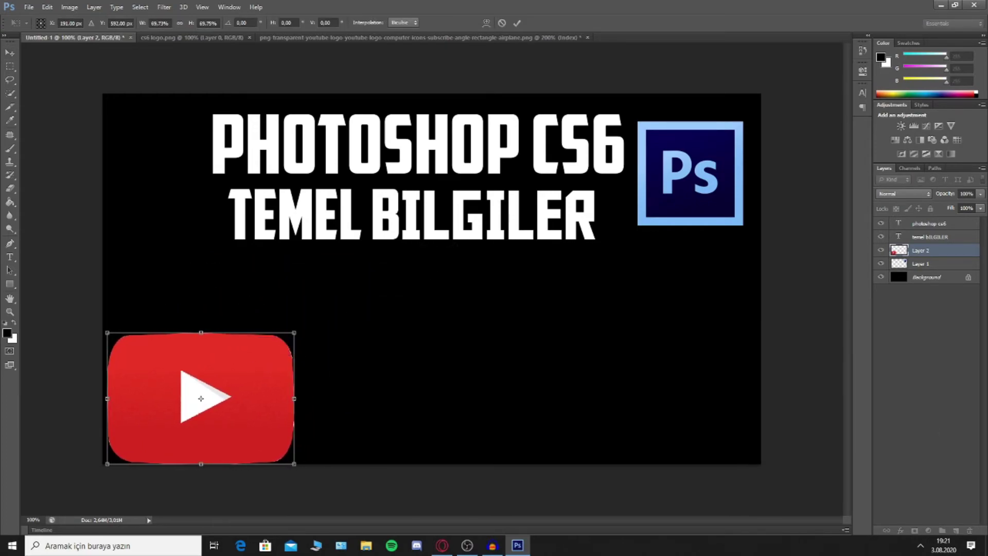
left_click(517, 23)
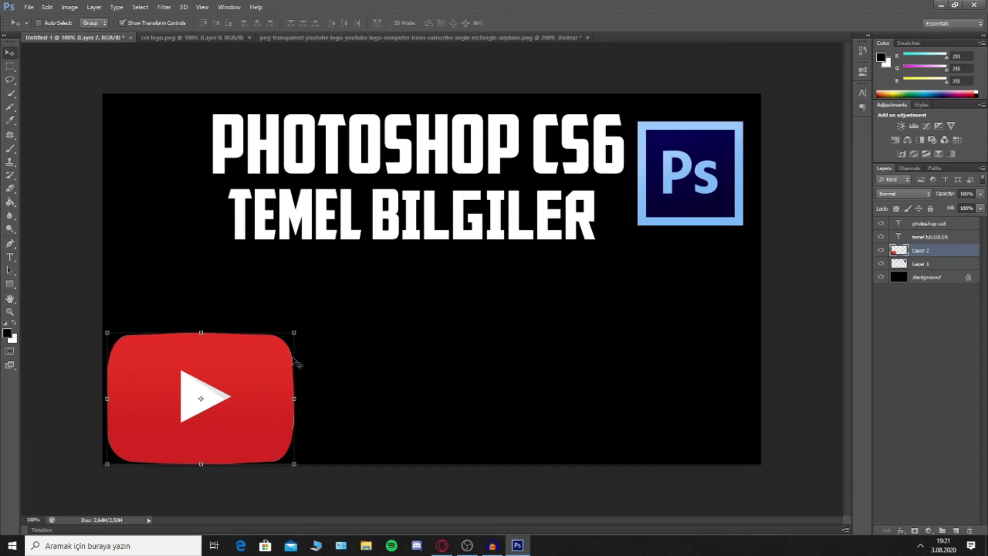
Add a 3 px pure red (ff0000) Inside stroke layer style to the YouTube logo
left_click(899, 530)
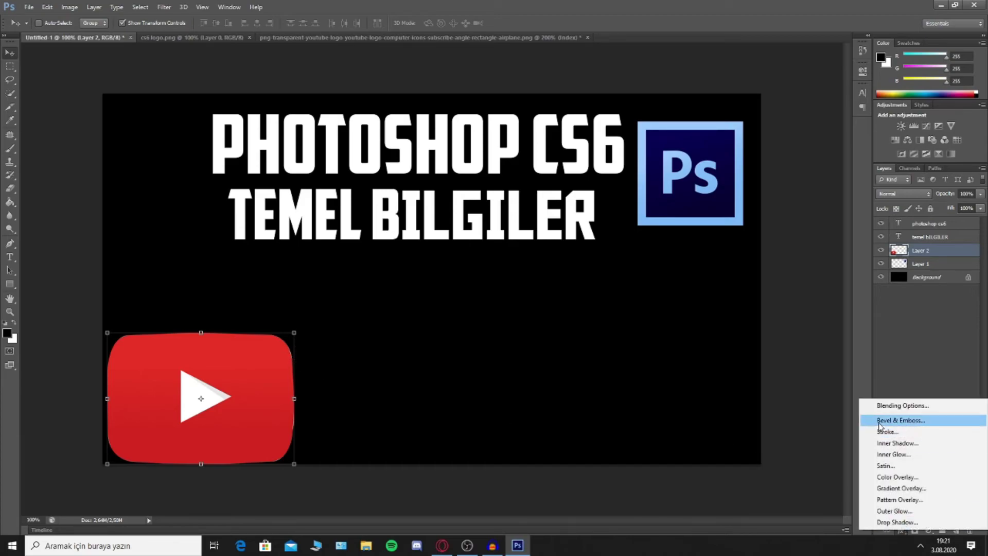
left_click(901, 432)
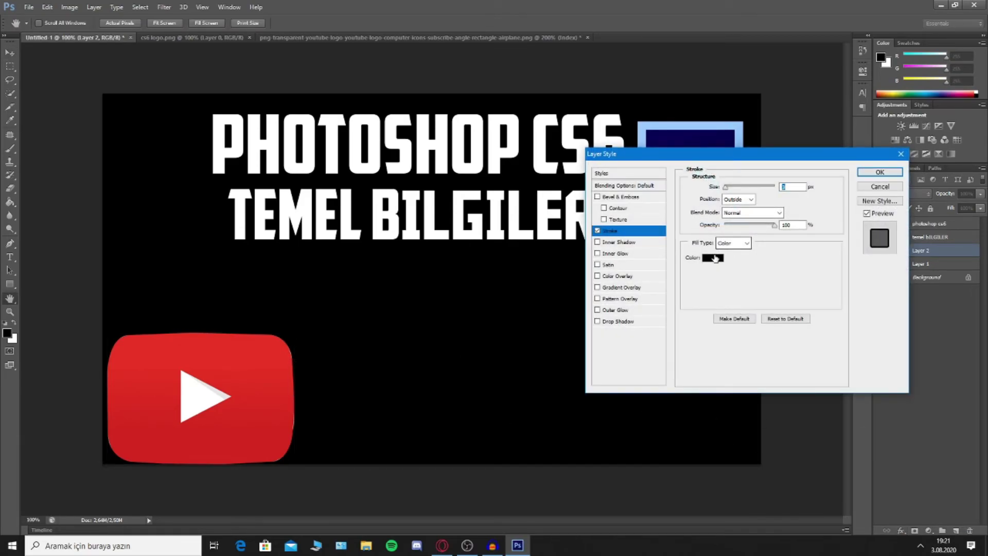
left_click(714, 257)
left_click_drag(731, 245, 762, 186)
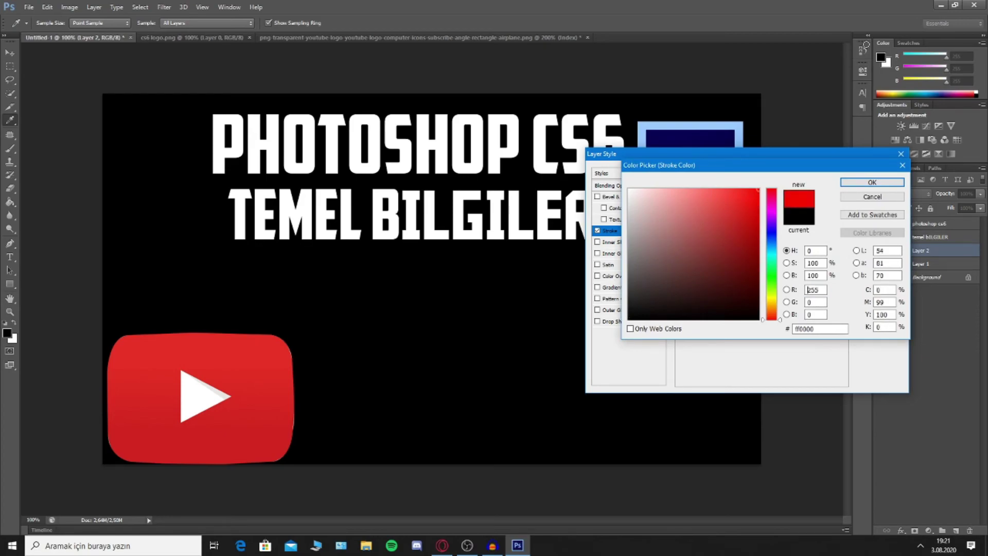
left_click(872, 183)
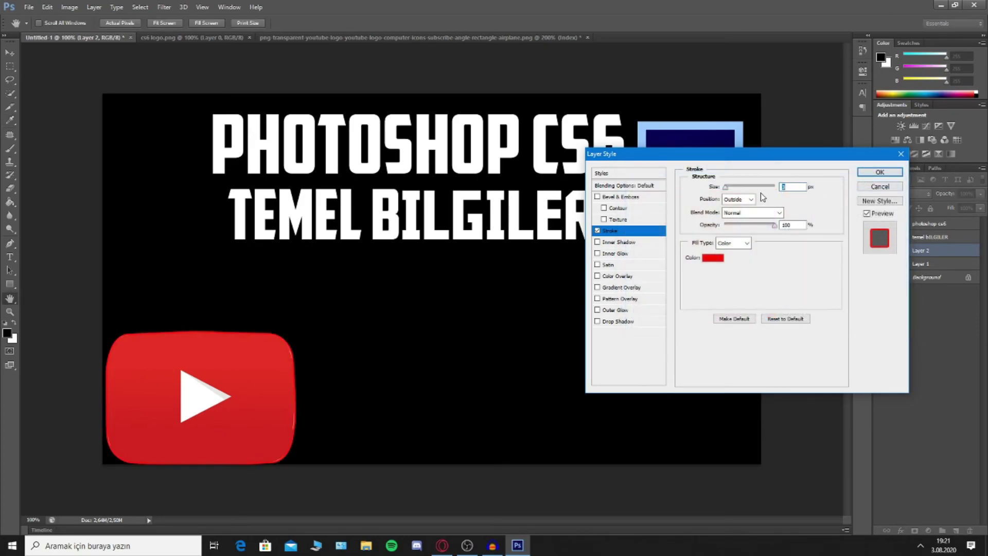
left_click(737, 199)
left_click(736, 213)
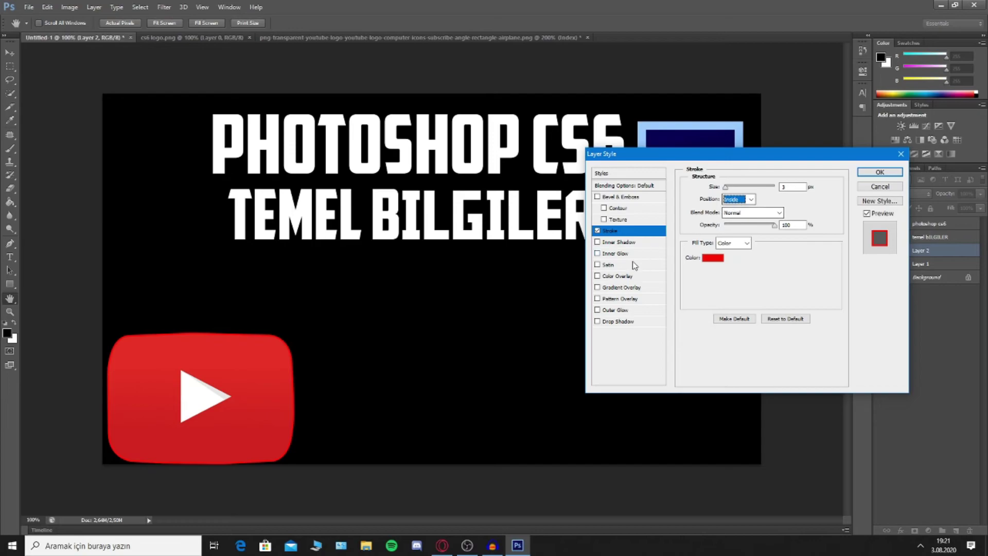
Apply the red stroke, then raise the logo and shrink it to about 87.5%
left_click(880, 172)
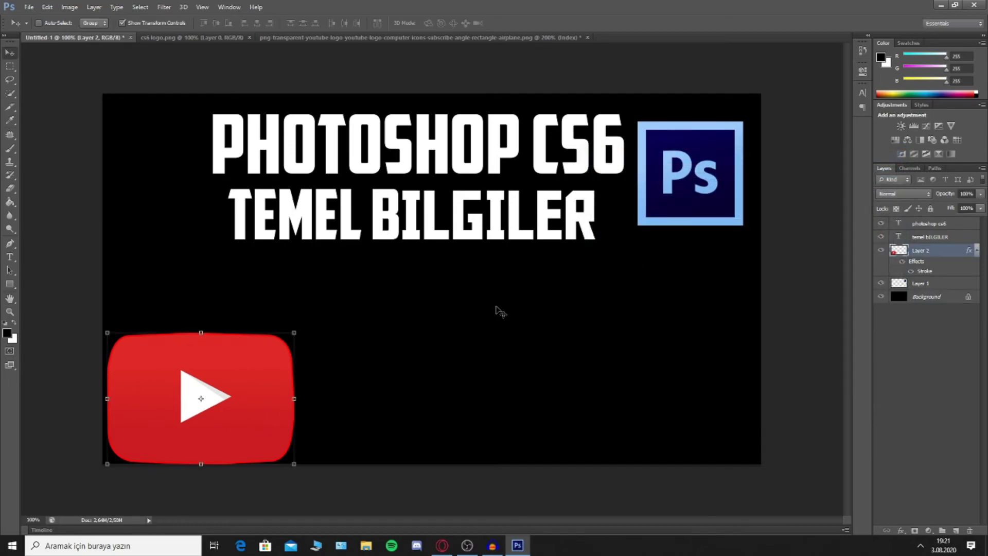
left_click_drag(254, 377, 269, 374)
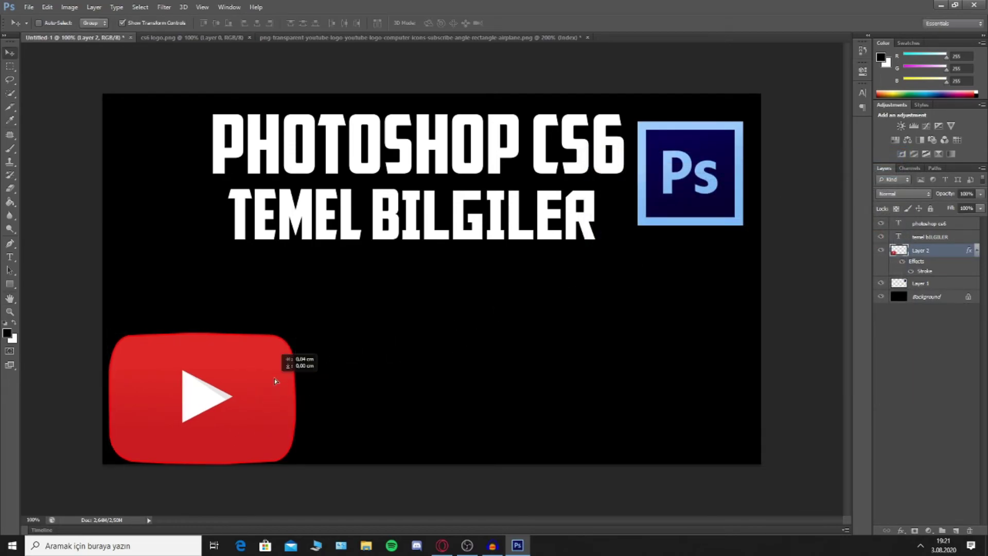
left_click_drag(269, 376, 300, 333)
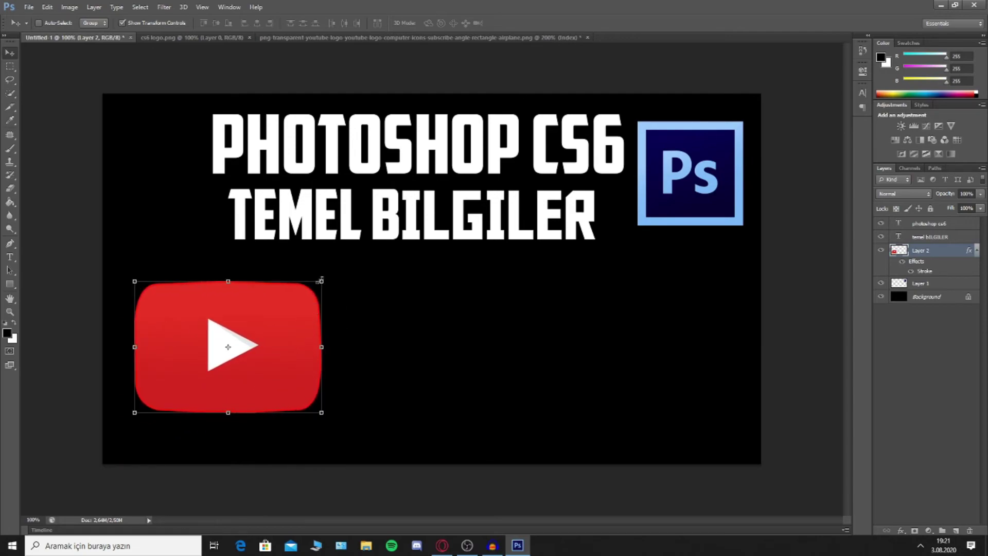
left_click_drag(322, 280, 292, 292)
left_click_drag(270, 335, 264, 331)
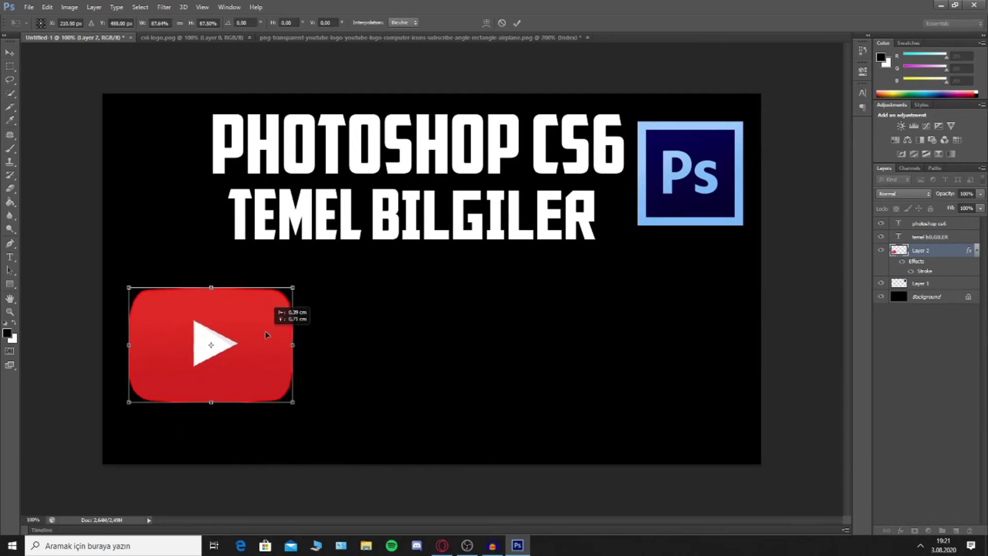
left_click(517, 24)
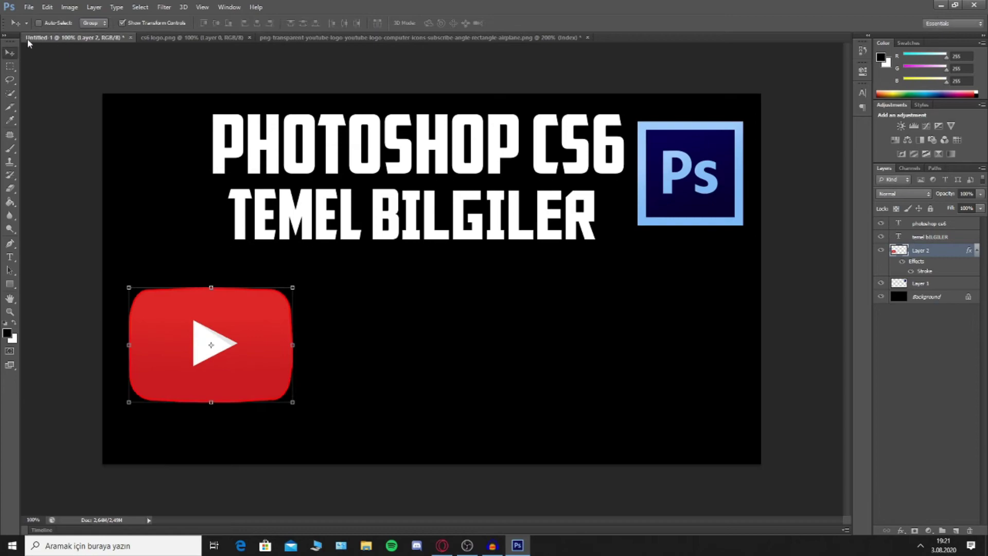
Type the caption 'YOUTUBE KAPAK FOTOGRAFI YAPMA' to the right of the logo
left_click(9, 257)
left_click(382, 352)
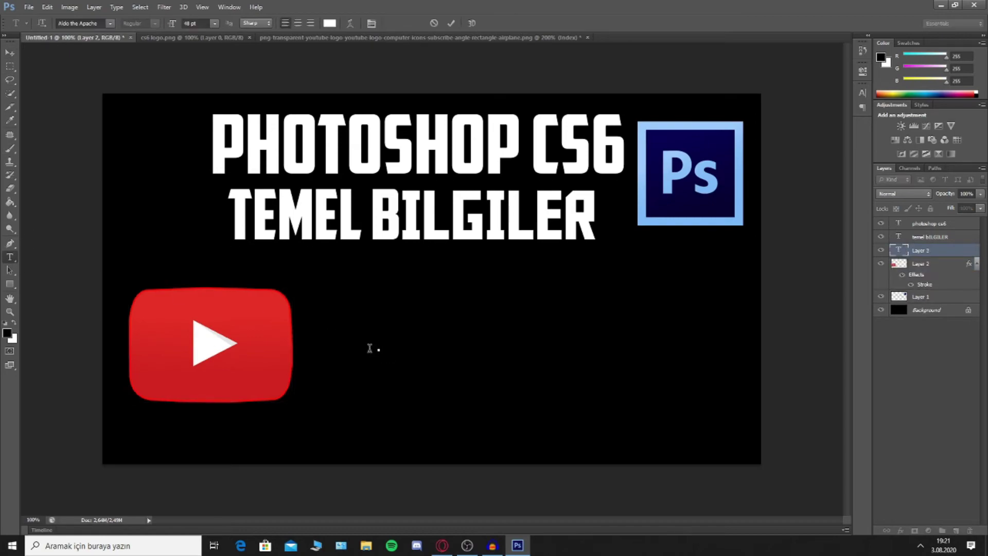
type("you")
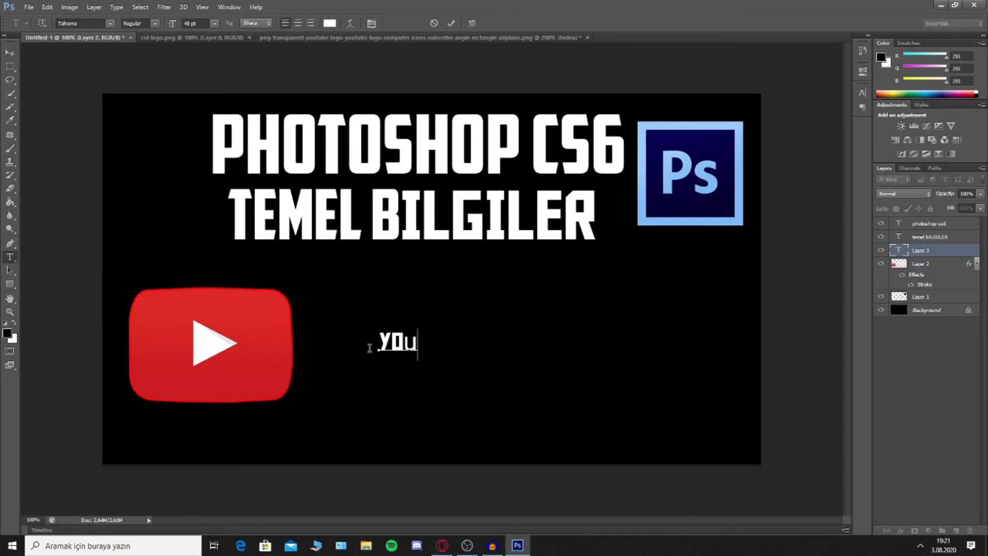
key("BackSpace")
key("ctrl+a")
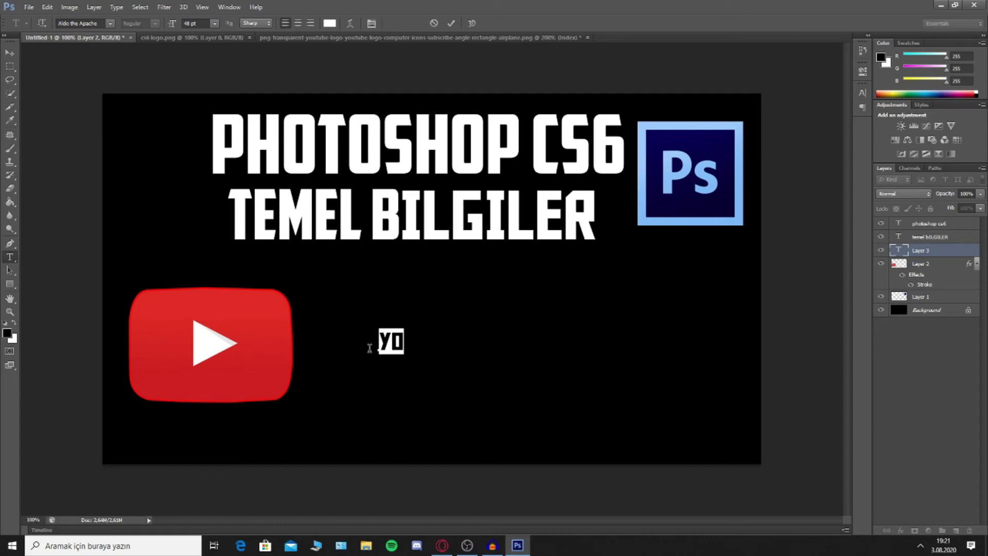
type("youtube")
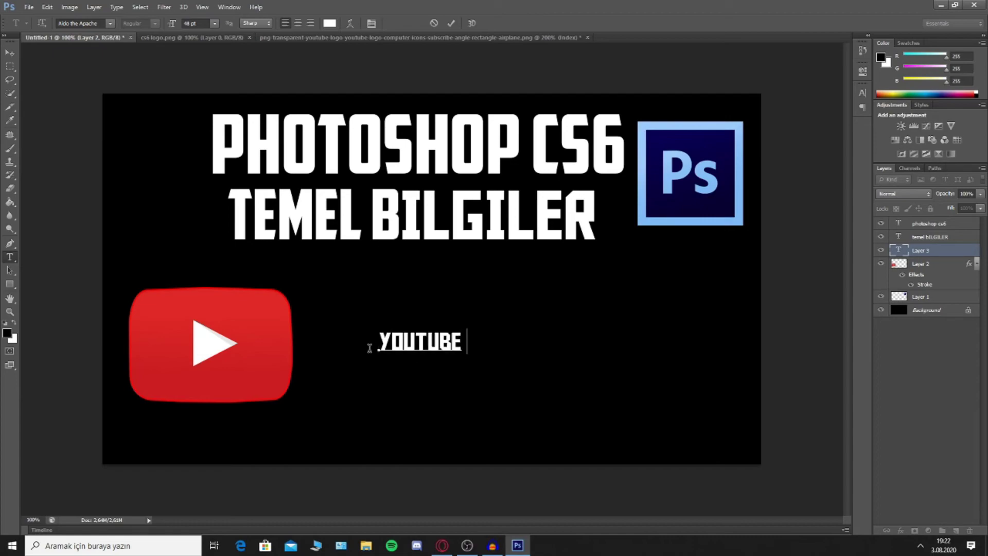
type("ja")
key("BackSpace")
key("BackSpace")
type("k")
type("apak fotog")
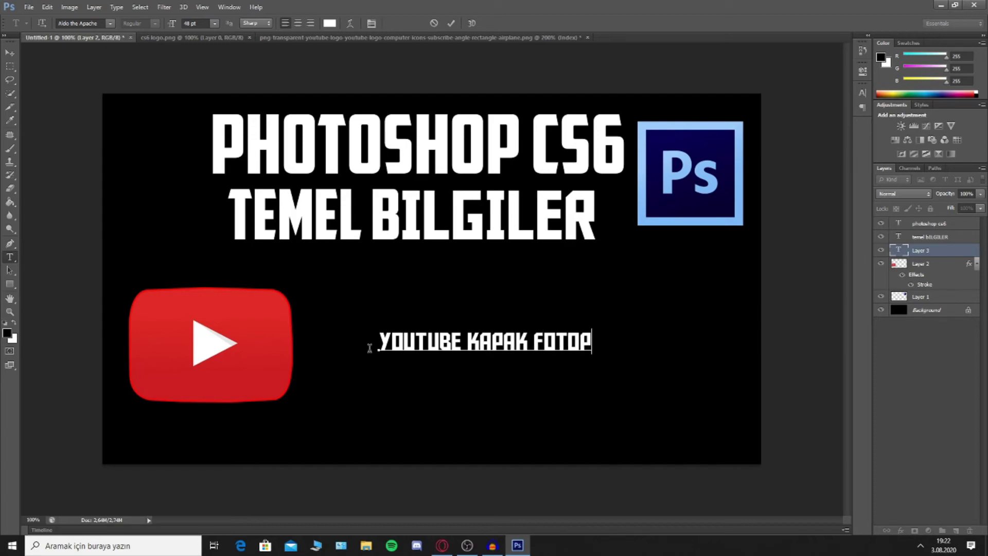
type("rafi yapma")
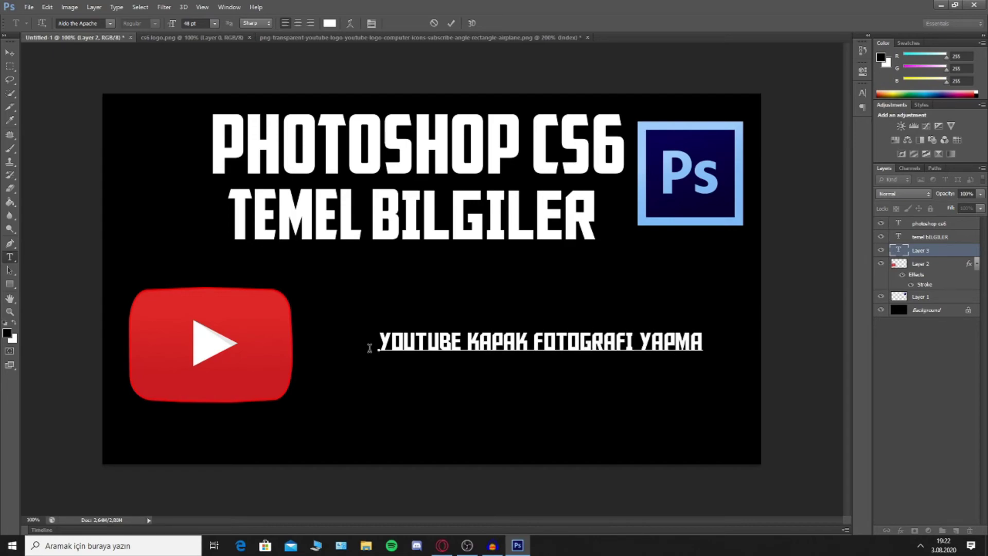
left_click(451, 23)
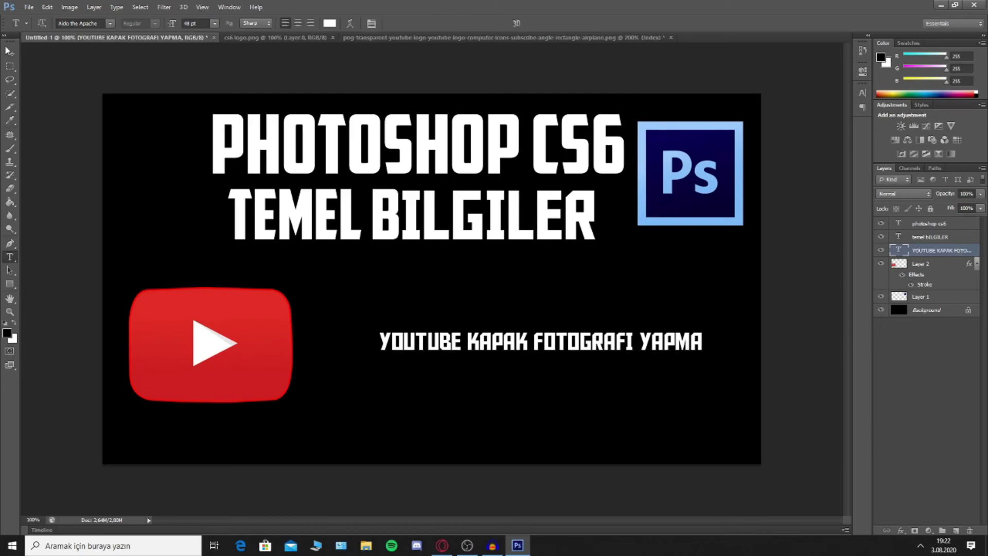
Move the caption next to the logo and break it into YOUTUBE / KAPAK FOTOGRAFI / YAPMA lines
left_click(10, 52)
mouse_move(636, 344)
left_mouse_down()
mouse_move(562, 348)
mouse_move(561, 332)
left_mouse_up()
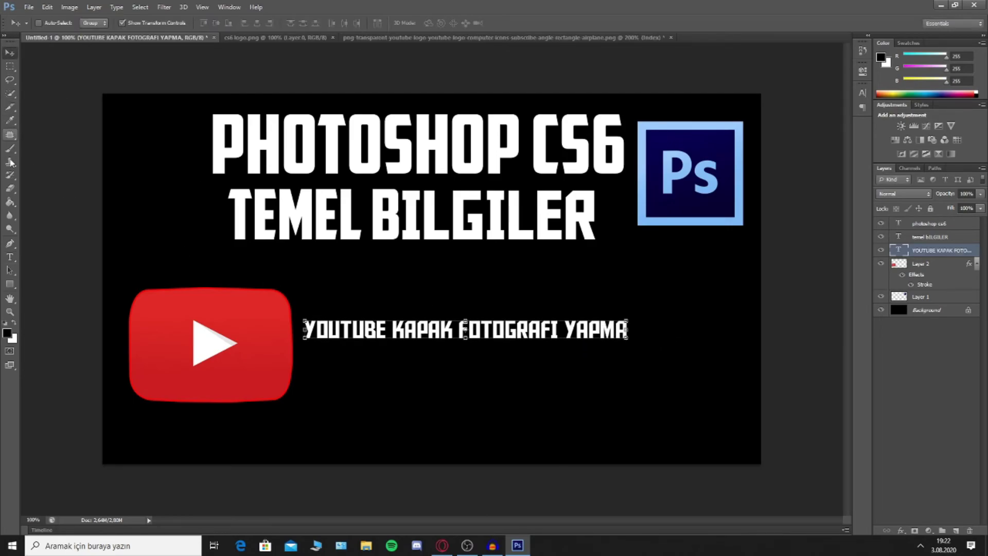
left_click(10, 256)
left_click(73, 259)
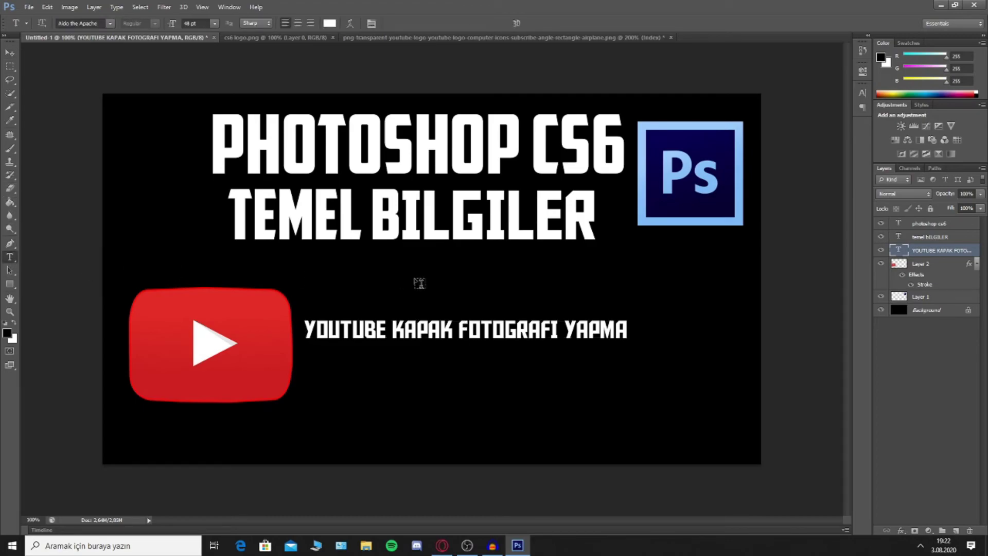
left_click(389, 330)
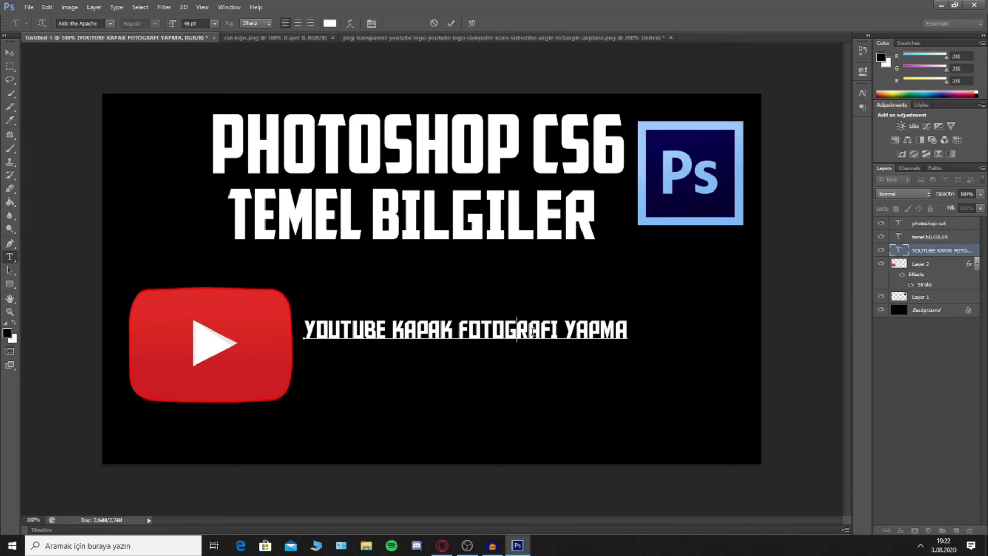
key("Left")
key("Left")
key("Return")
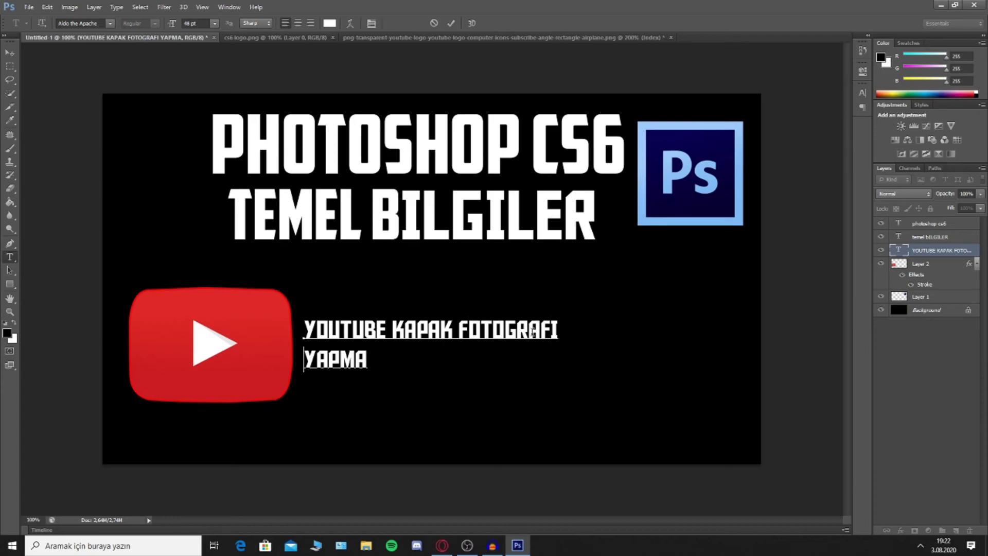
key("Return")
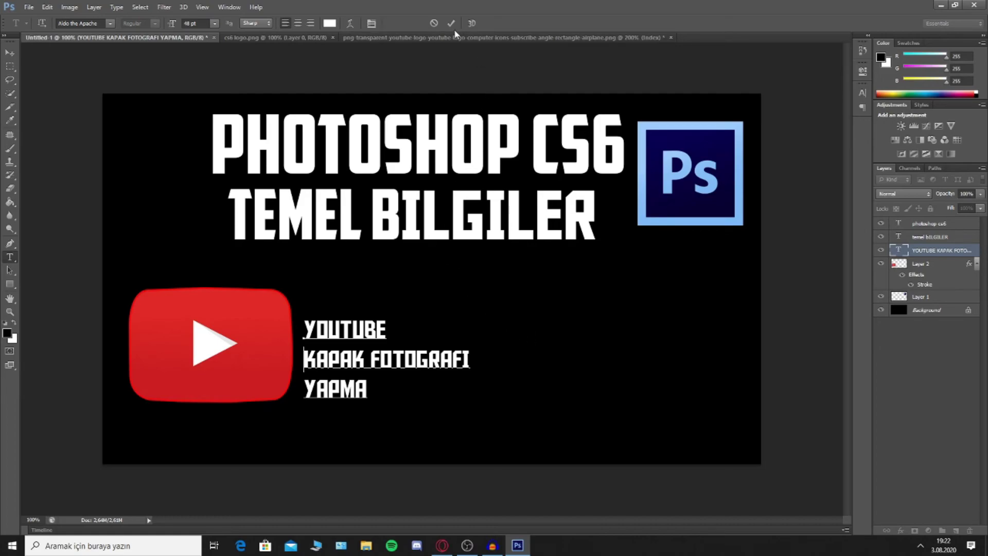
left_click(305, 329)
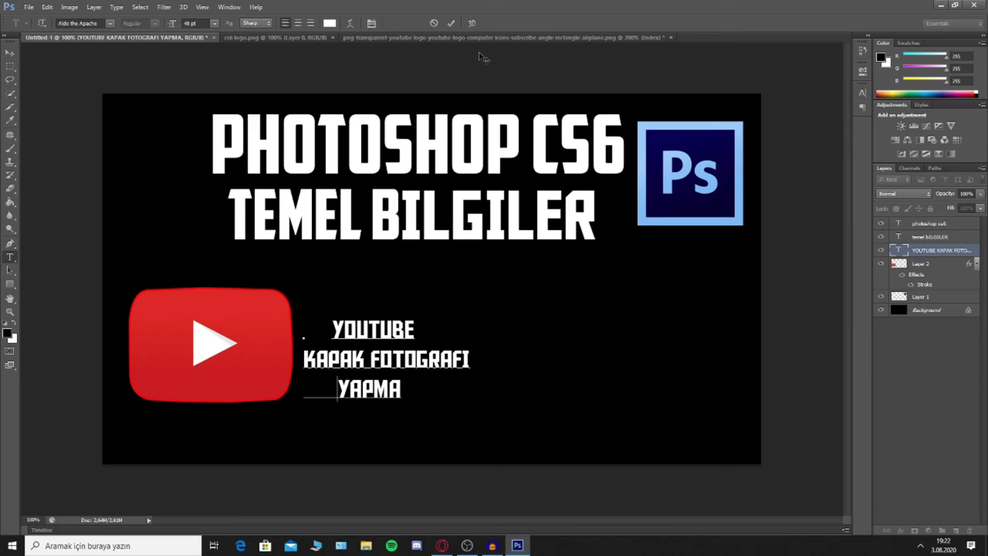
left_click(450, 24)
Try enlarging the three-line caption, cancel the resize, and delete the caption layer
left_click(9, 53)
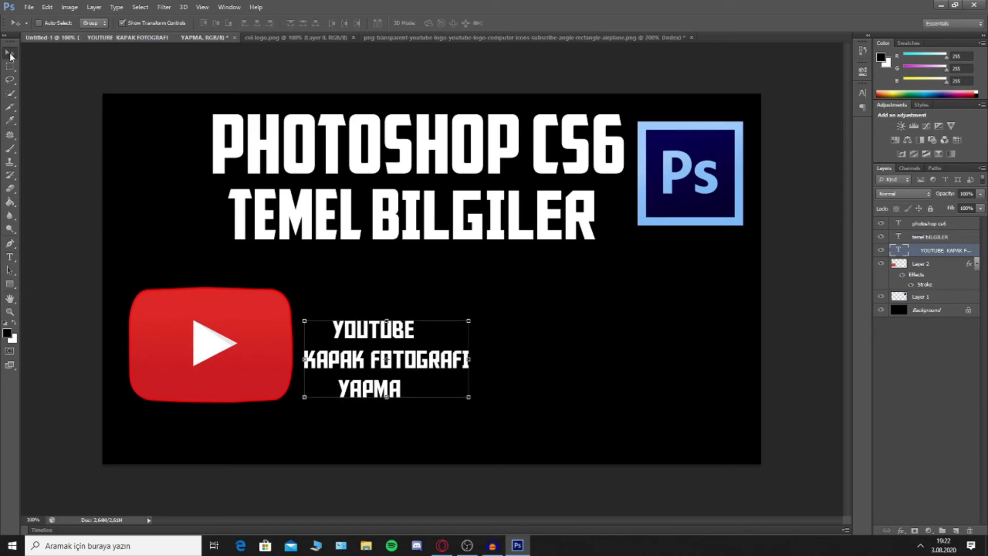
mouse_move(470, 399)
left_mouse_down()
mouse_move(507, 392)
mouse_move(570, 436)
left_mouse_up()
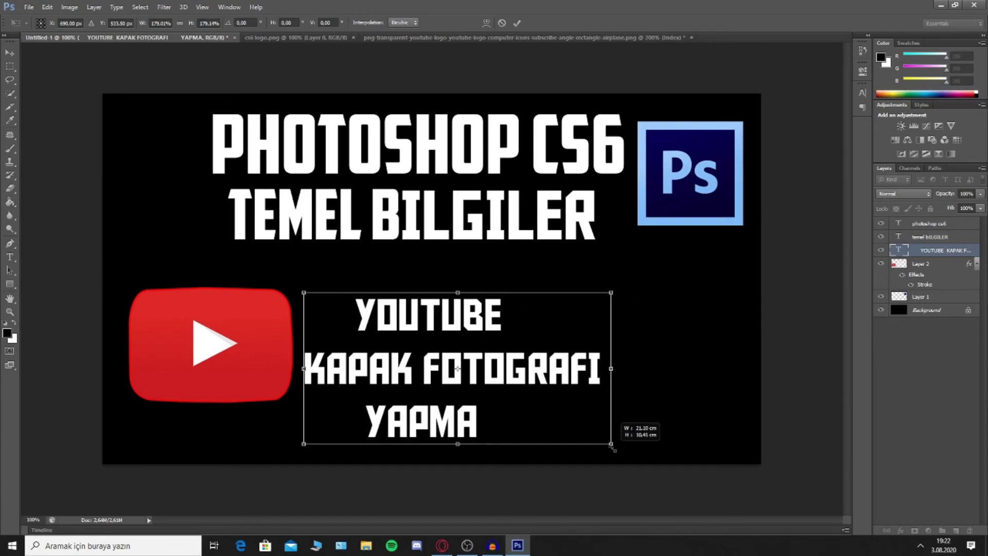
left_click(501, 22)
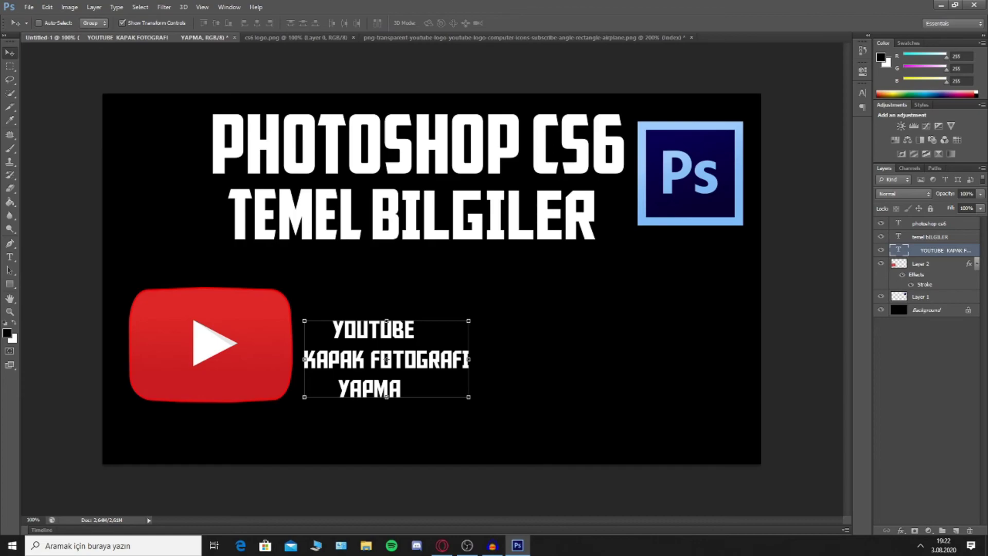
key("Delete")
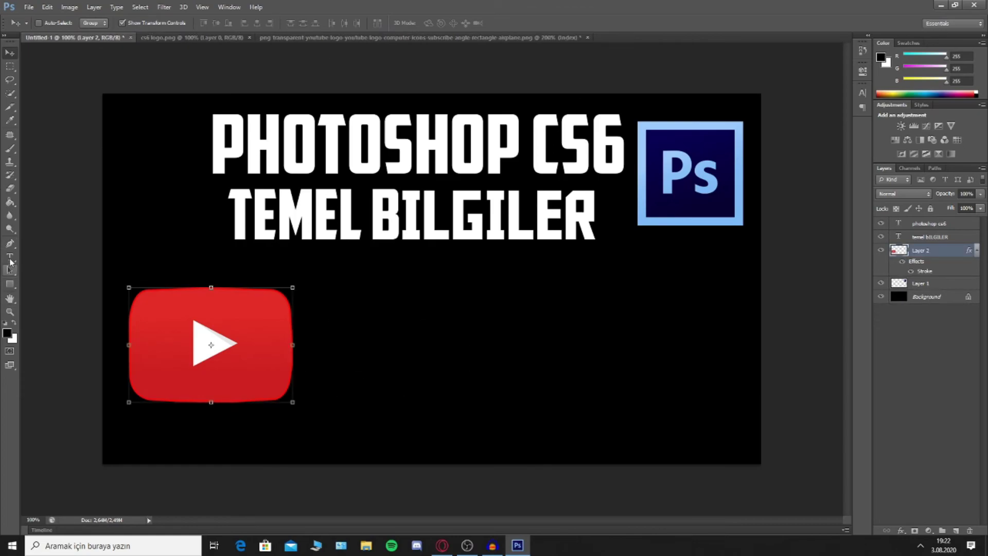
Type a new 'YOUTUBE KAPAK FOTOGRAFI YAPMA' caption beside the logo and scale it up
left_click(10, 256)
left_click(60, 256)
left_click(352, 328)
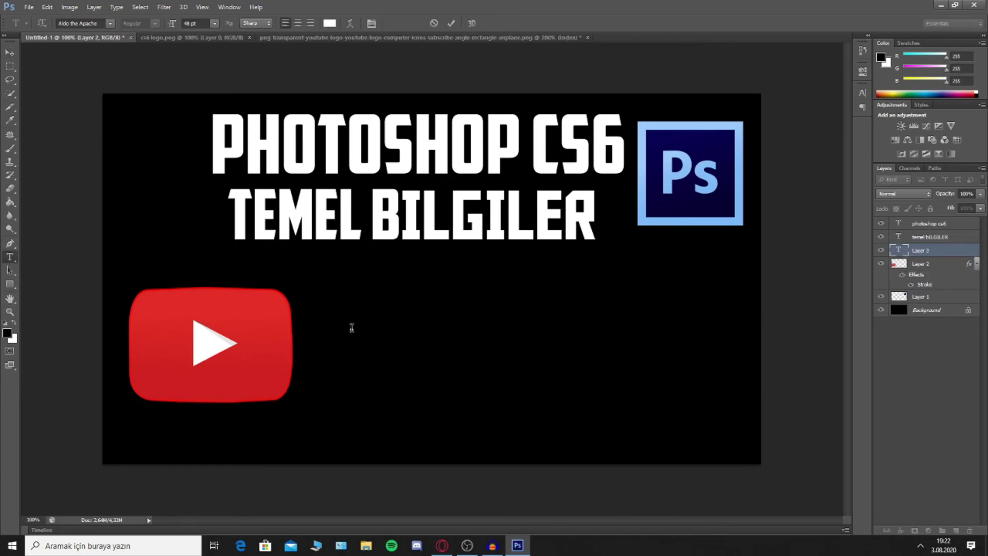
type("YOUTUBE KAPA")
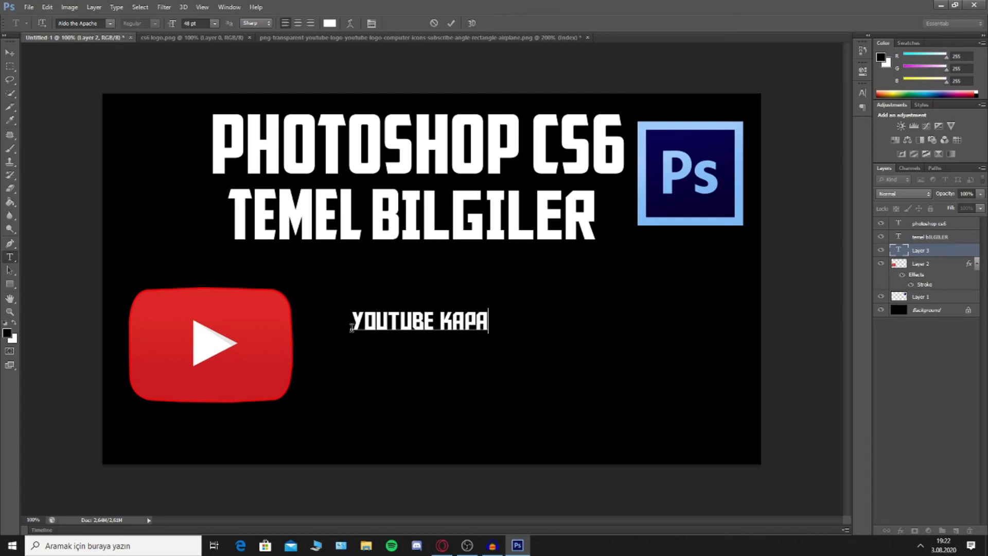
type("K FOTOGRAFI")
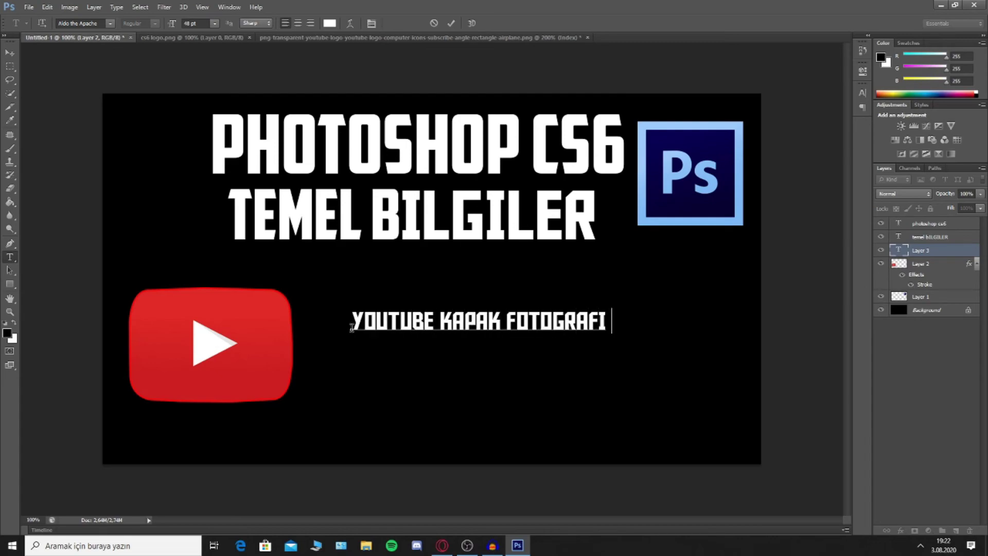
type(" YAPMA")
left_click(451, 23)
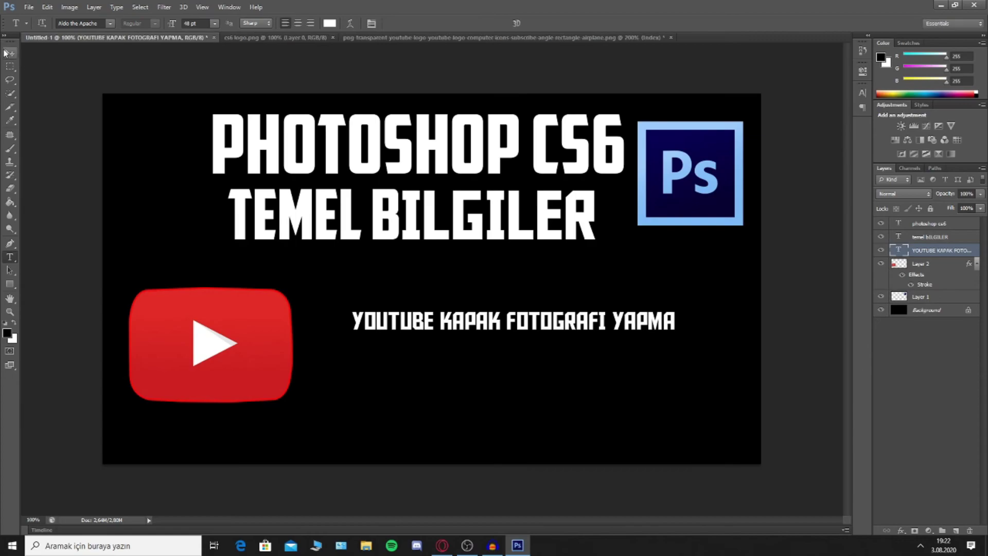
left_click(10, 53)
mouse_move(675, 332)
left_mouse_down()
mouse_move(769, 355)
mouse_move(596, 323)
left_mouse_up()
left_click(516, 23)
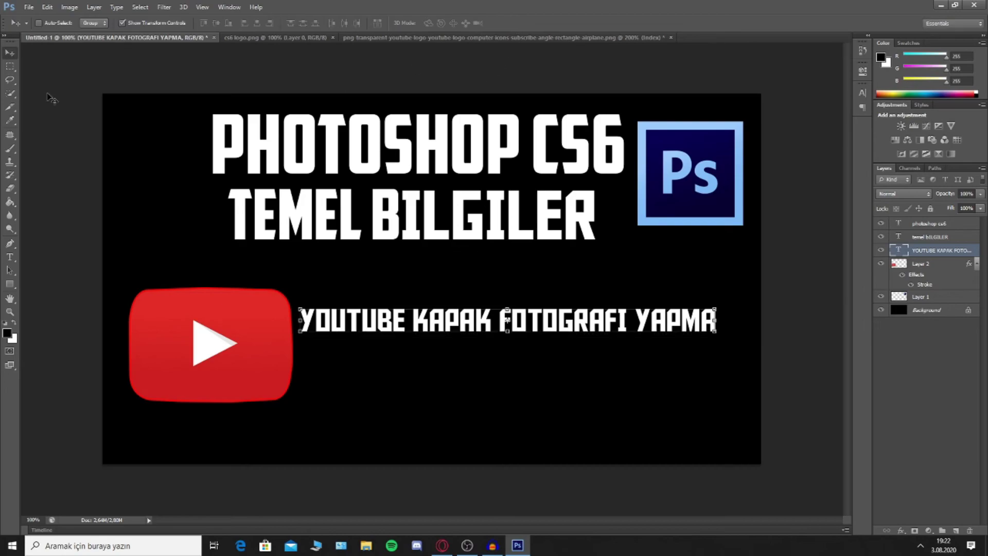
Break the caption after YOUTUBE so KAPAK FOTOGRAFI YAPMA sits on the second line
right_click(11, 259)
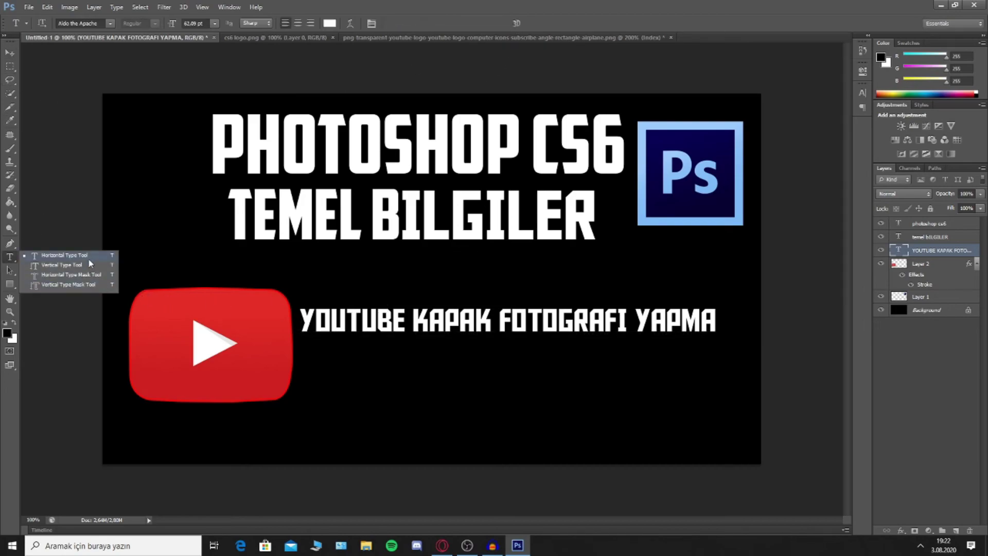
left_click(414, 321)
key("Return")
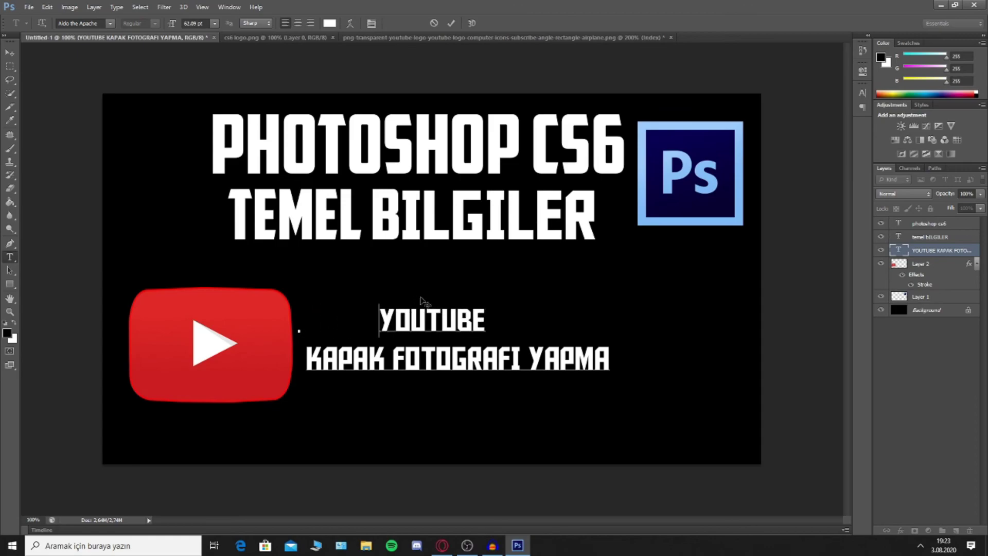
left_click(450, 23)
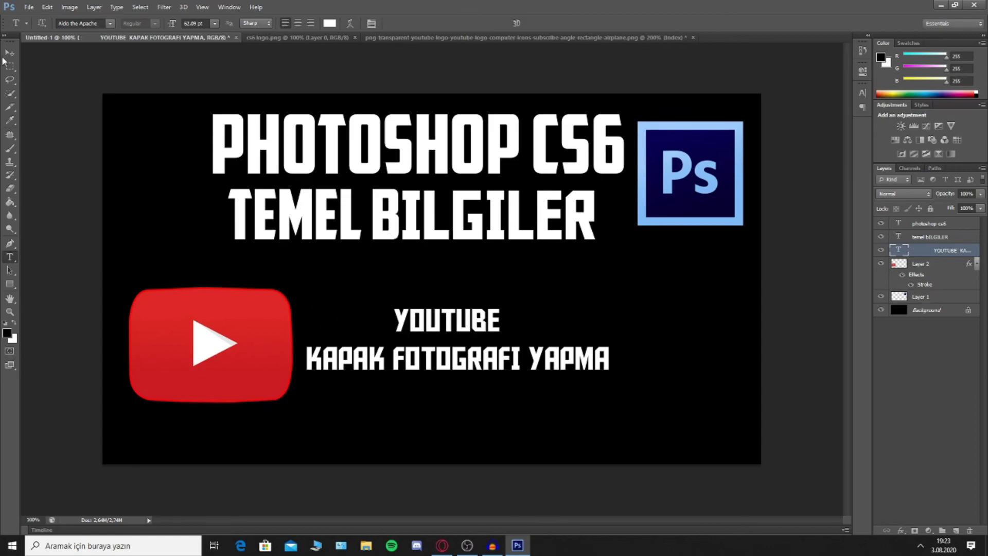
Scale the two-line caption up to roughly 136% and set it beside the YouTube logo
key("ctrl+t")
left_click_drag(615, 377, 711, 437)
left_click_drag(651, 391, 643, 384)
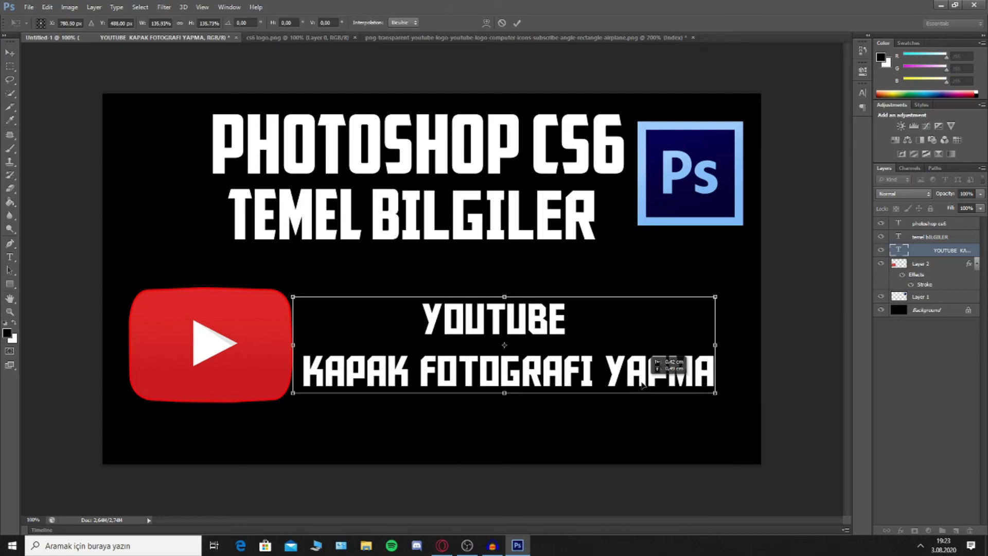
left_click(517, 22)
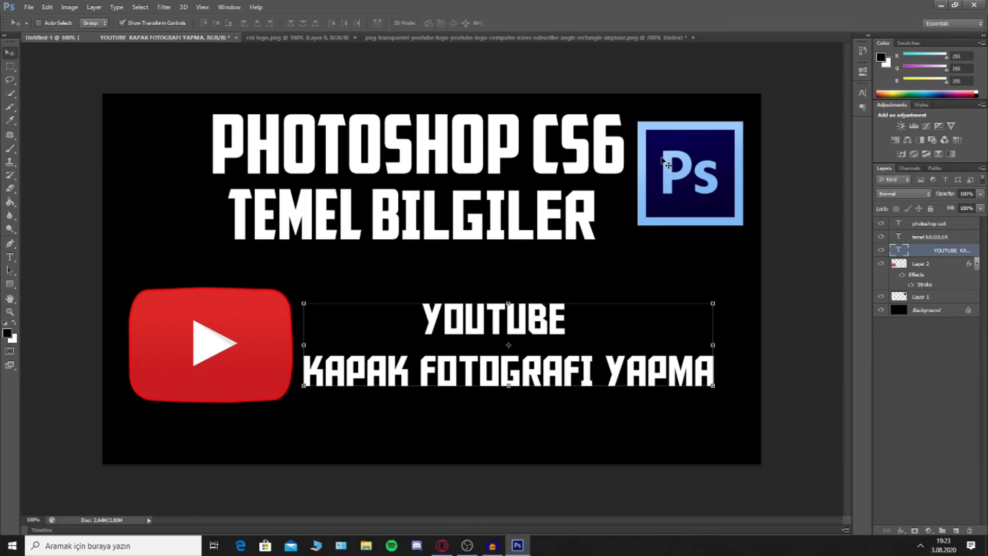
Save the thumbnail as a JPEG named 'Kapak fotosu' at Maximum quality
left_click(27, 5)
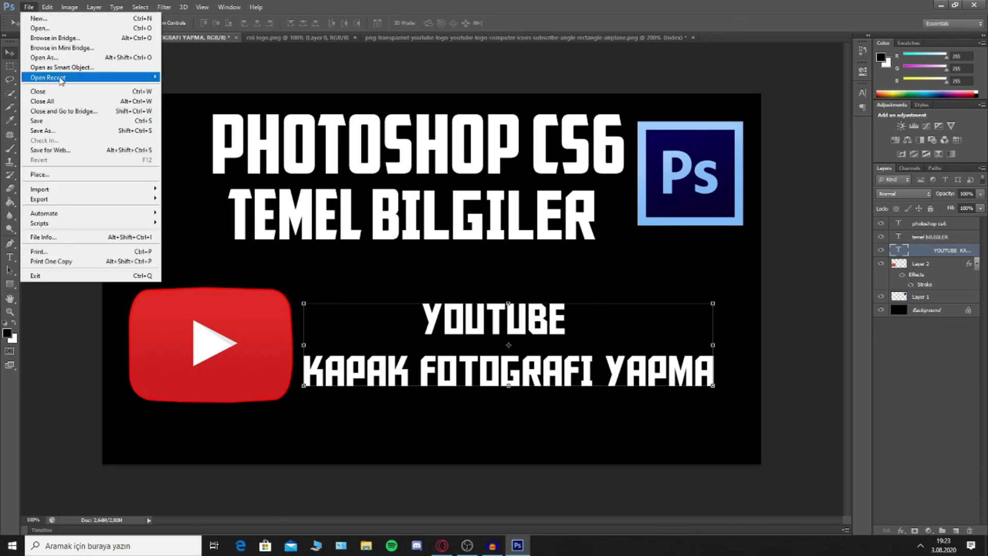
left_click(52, 122)
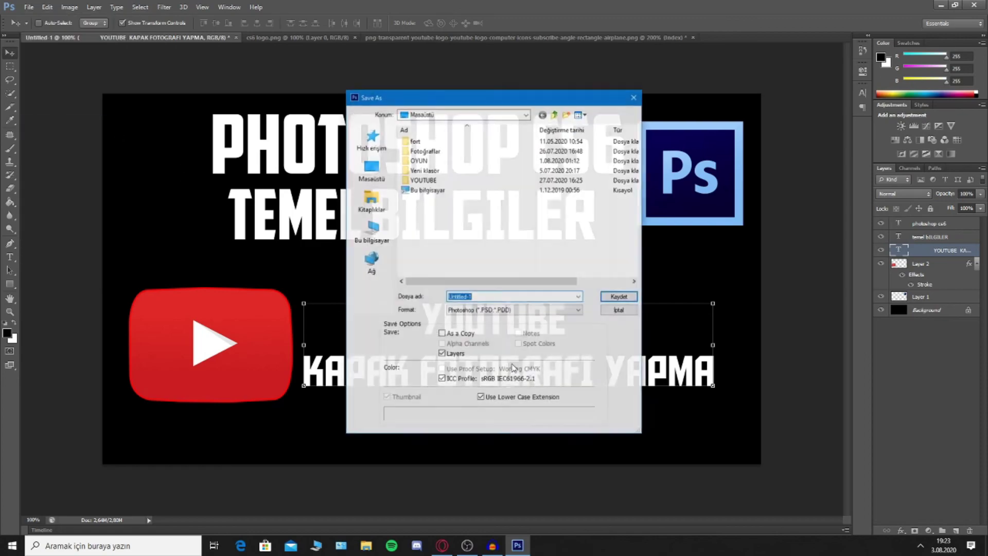
type("kA")
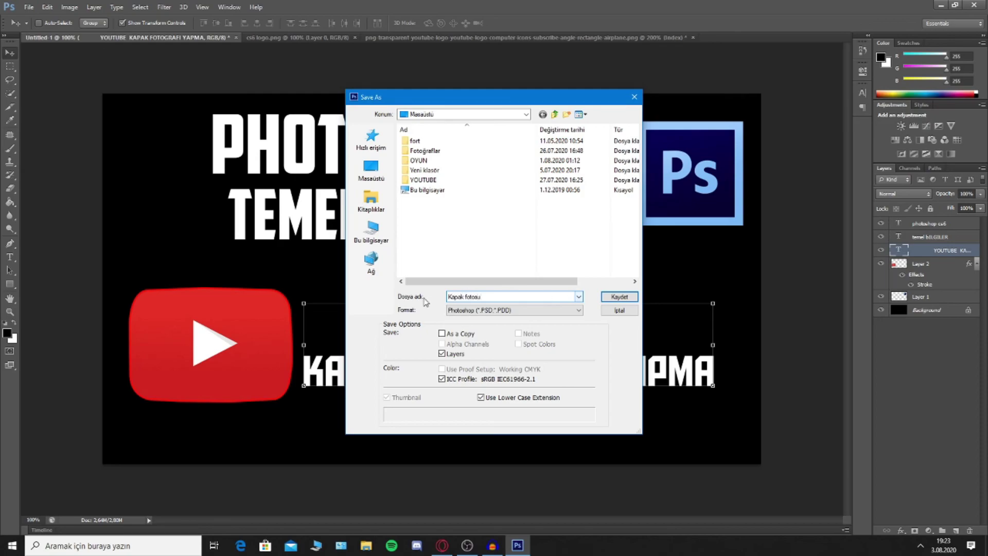
left_click(447, 311)
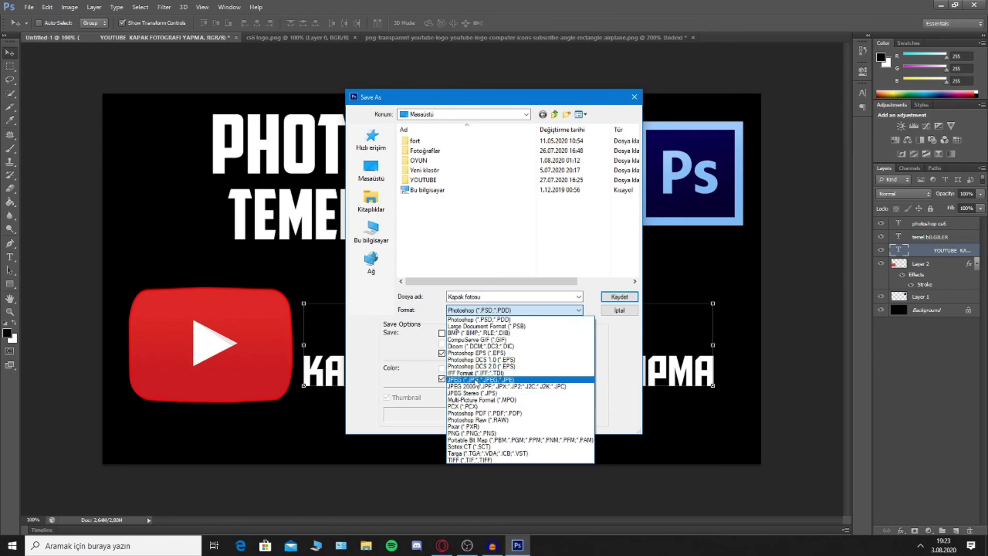
left_click(475, 380)
left_click(617, 296)
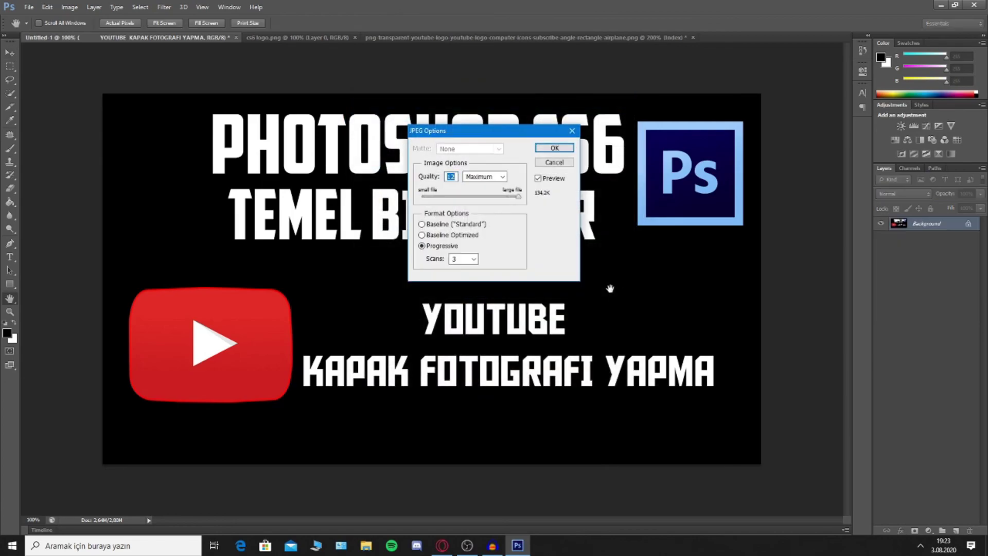
left_click(554, 149)
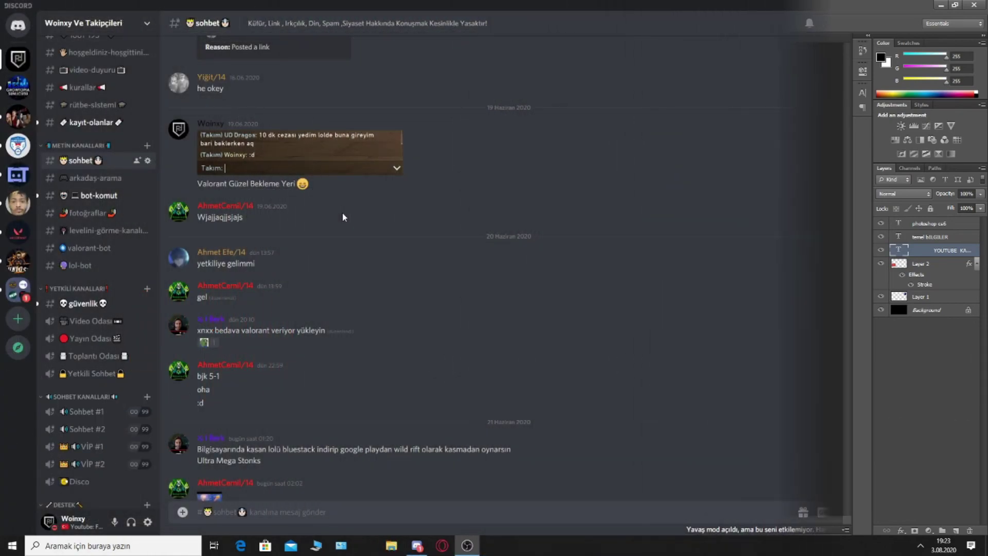
Scroll through the sohbet chat and switch to the kayıt-odası channel
scroll(329, 221, "down", 2)
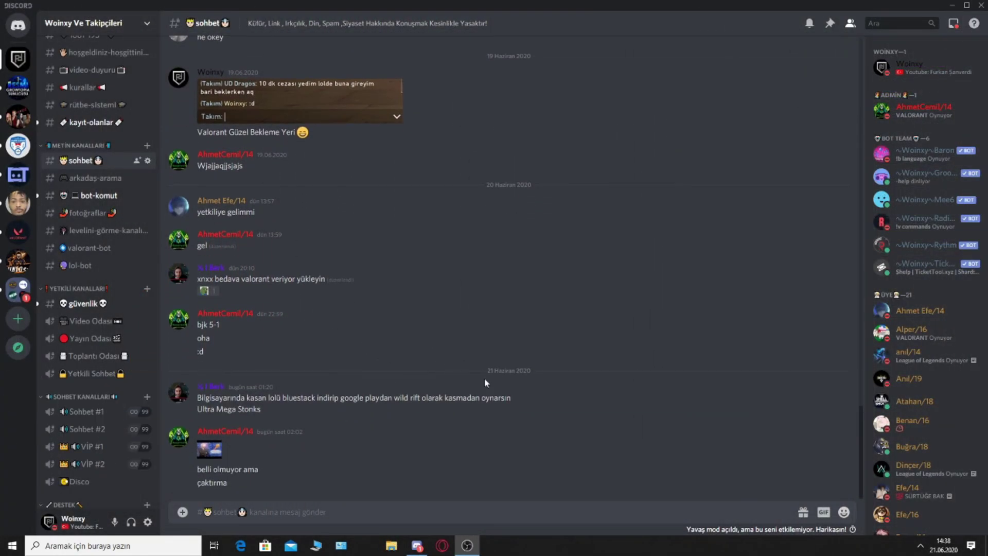
scroll(533, 272, "up", 6)
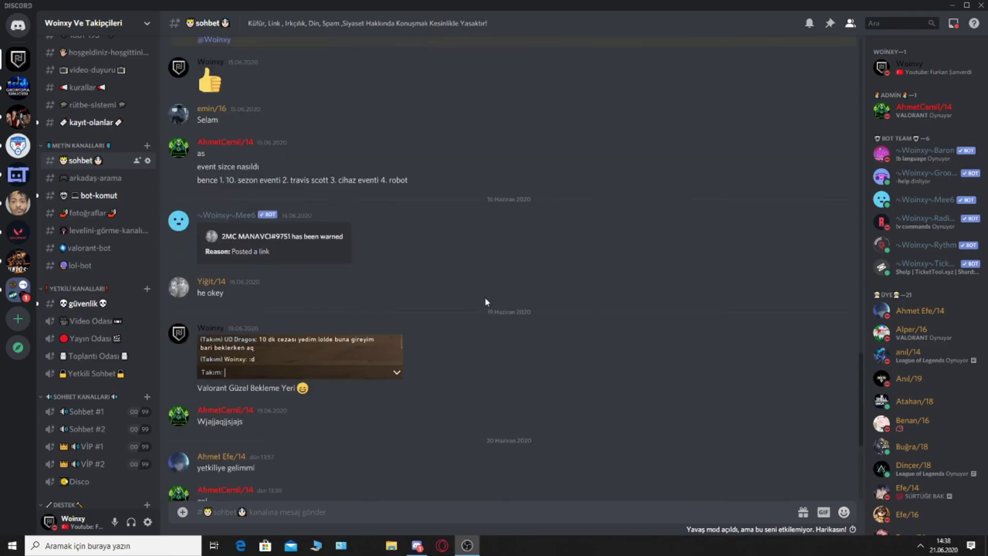
scroll(487, 302, "up", 1)
scroll(490, 307, "up", 7)
scroll(654, 349, "up", 6)
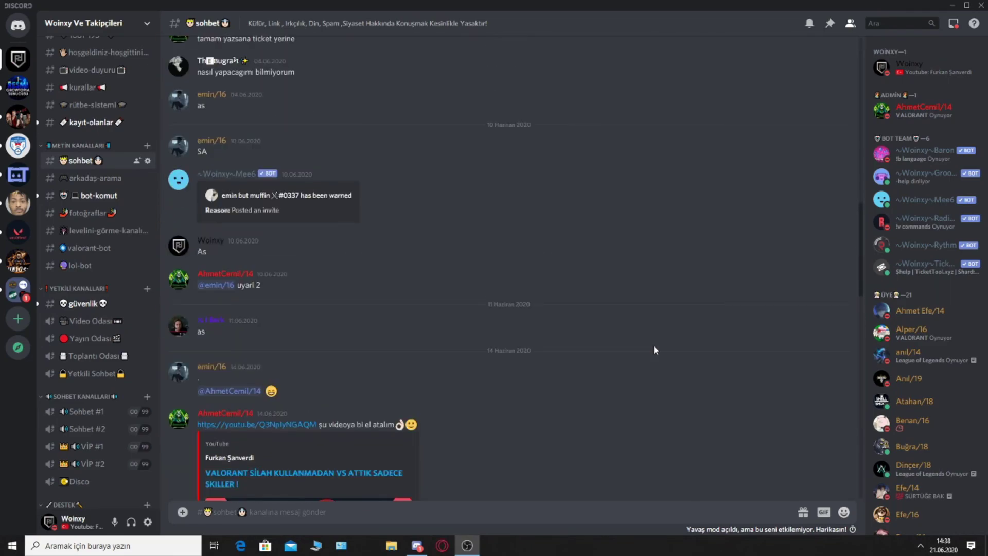
scroll(654, 349, "up", 5)
scroll(654, 348, "down", 1)
scroll(653, 349, "down", 12)
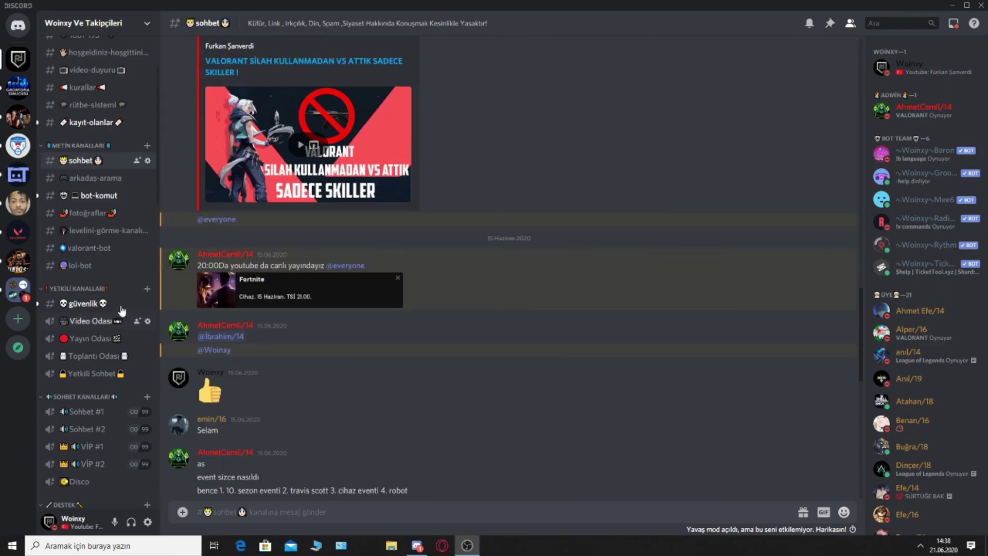
scroll(103, 192, "up", 1)
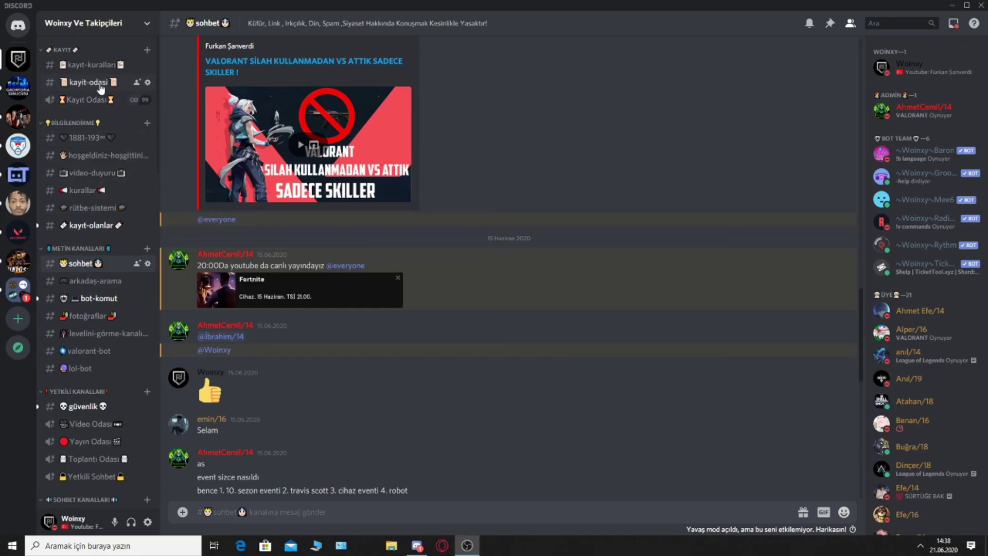
left_click(100, 86)
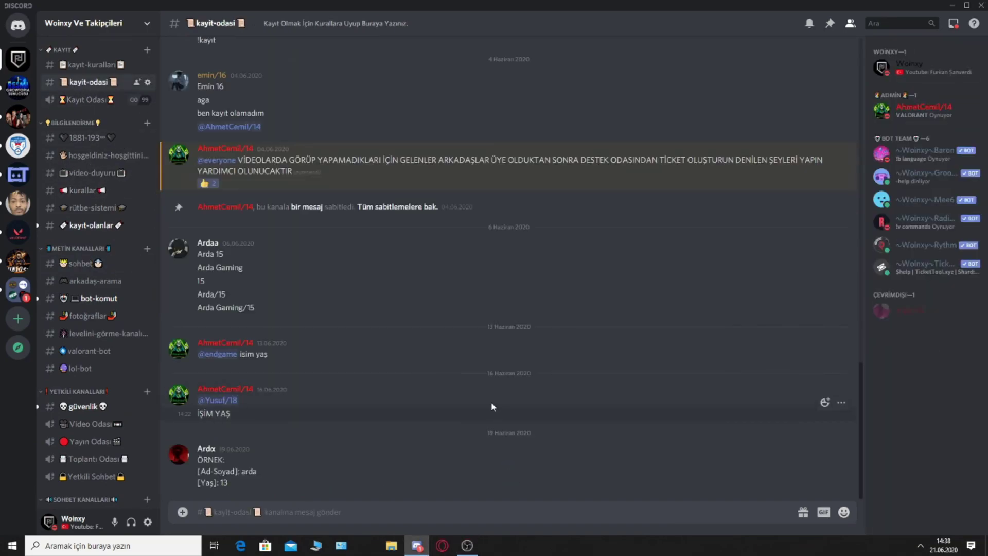
Highlight the example registration text, deselect it, and scroll through the kayıt-odası messages
left_click_drag(200, 465, 225, 458)
left_click(308, 506)
scroll(321, 316, "up", 5)
scroll(309, 311, "up", 3)
scroll(281, 360, "down", 8)
scroll(293, 393, "down", 1)
scroll(102, 322, "down", 3)
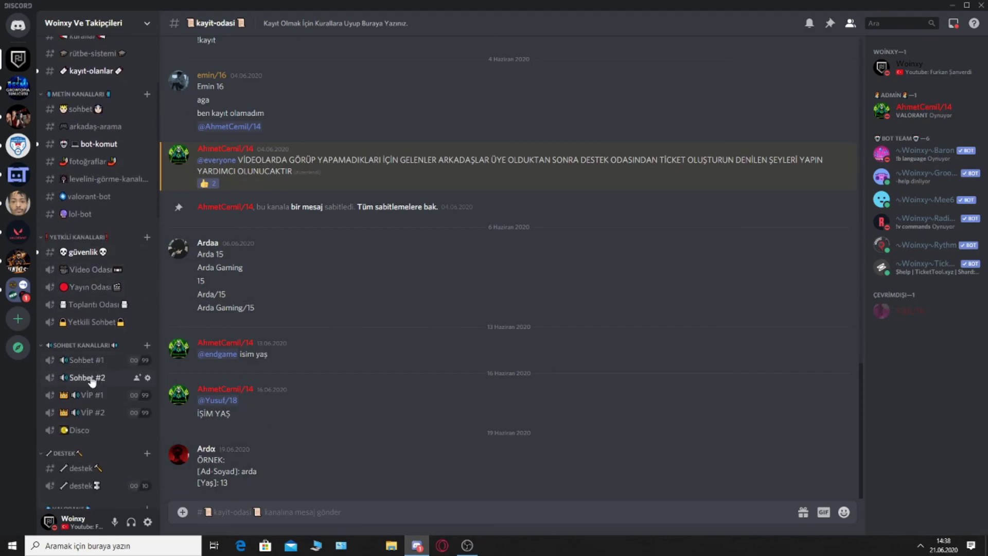
scroll(91, 381, "up", 3)
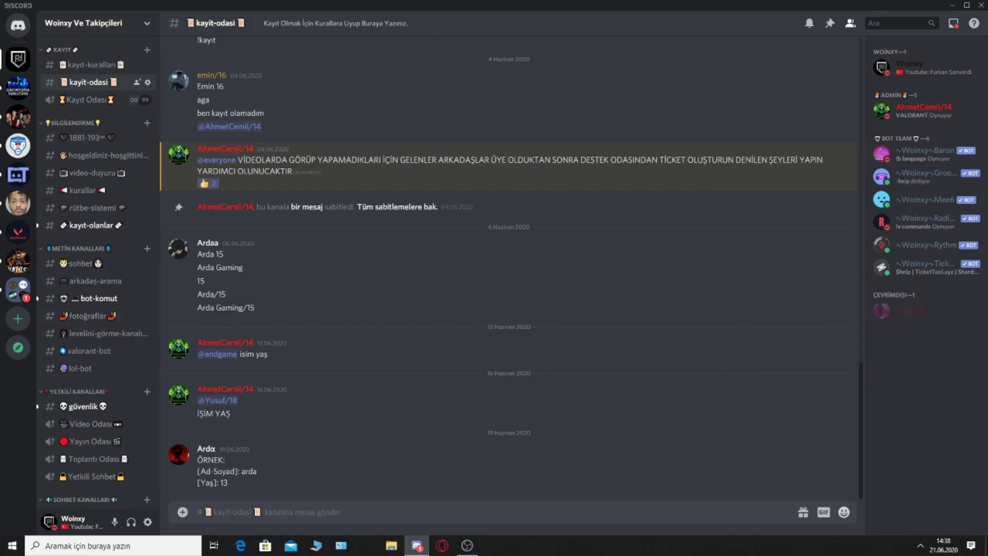